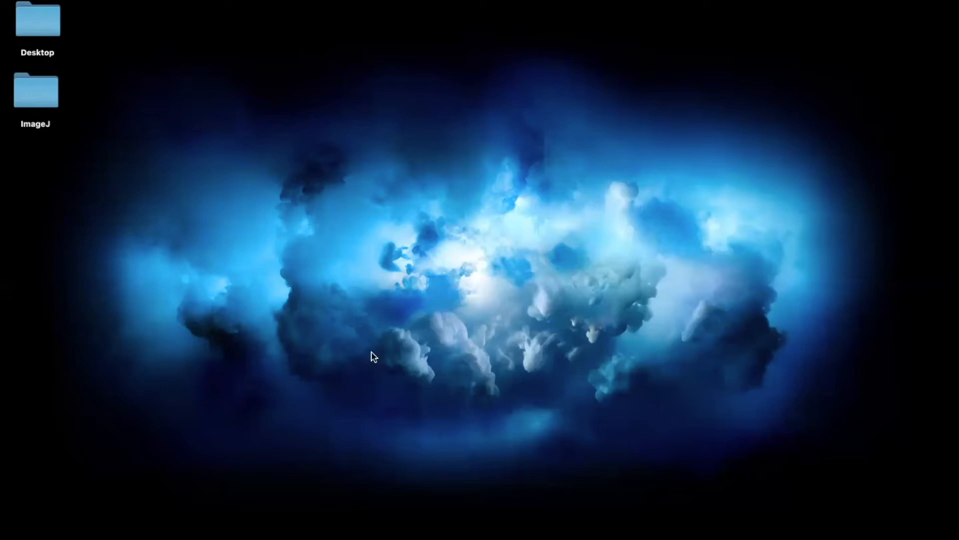
Open the ImageJ folder on the desktop and examine the contents of its siSPATA5#5 subfolder.
left_click(46, 103)
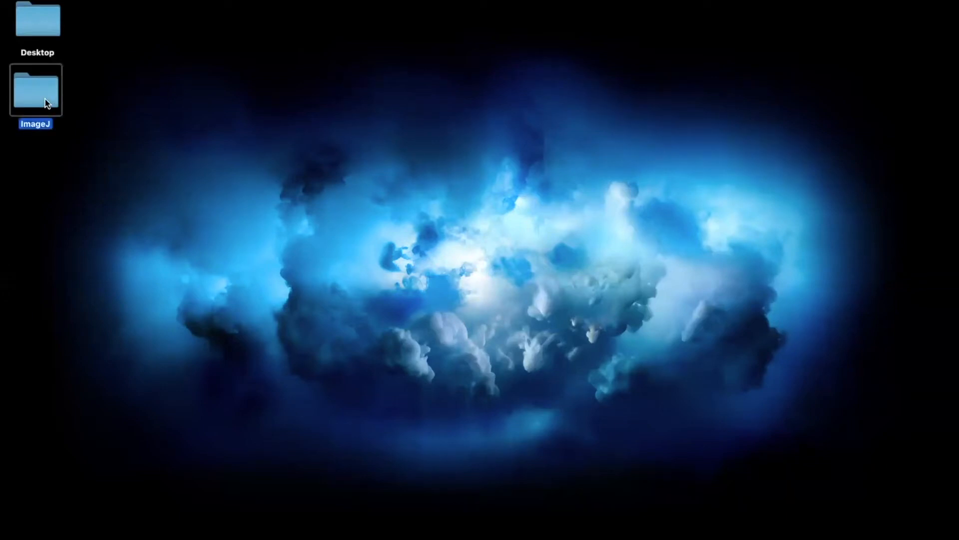
double_click(38, 100)
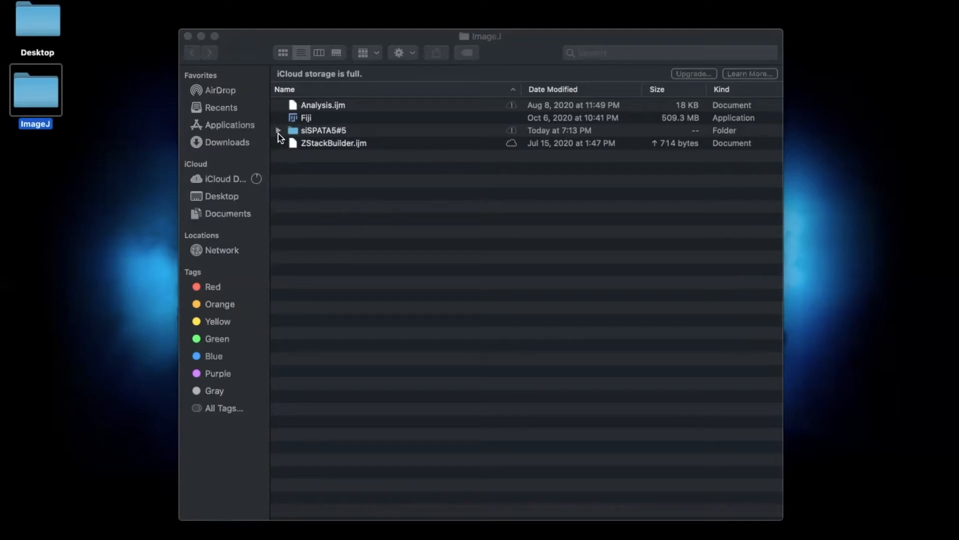
left_click(278, 131)
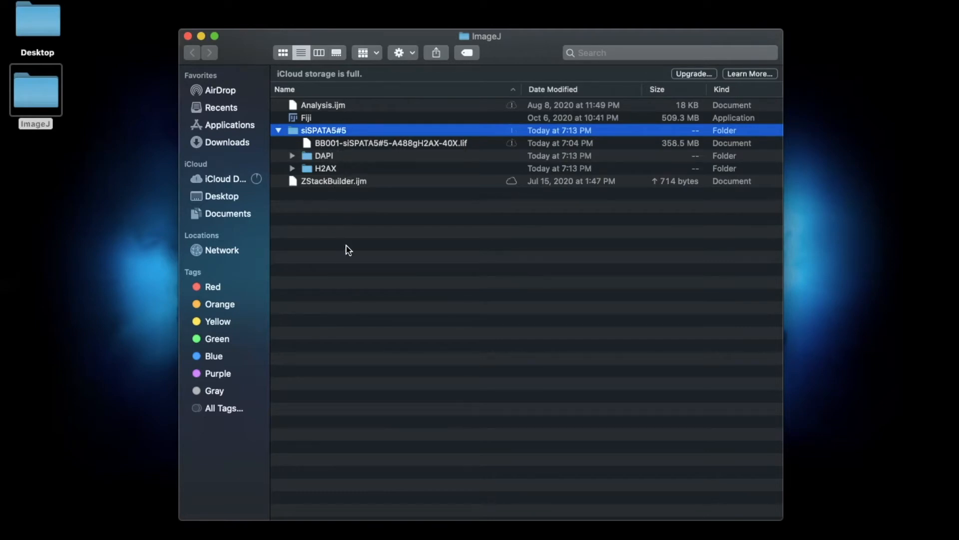
left_click(278, 131)
Launch Fiji from the ImageJ folder and close the folder window.
double_click(307, 119)
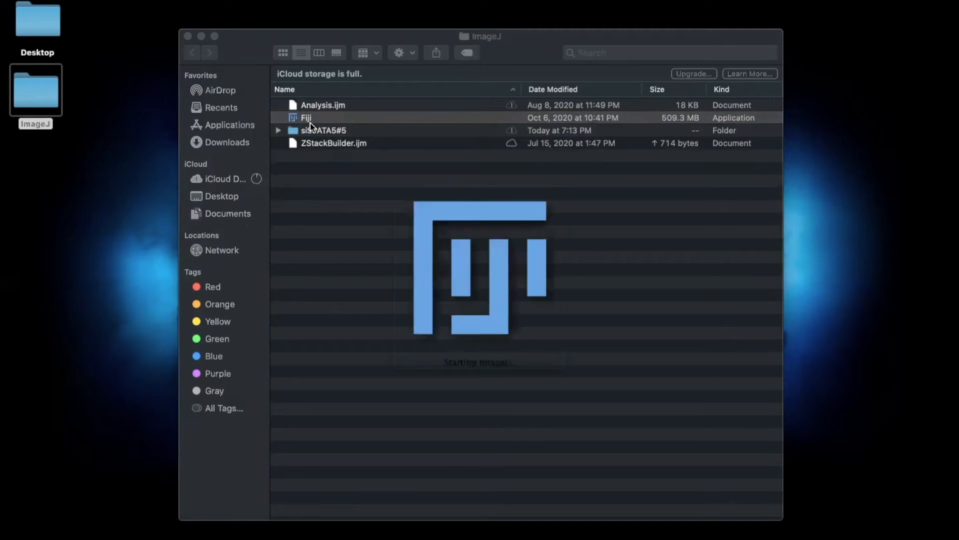
left_click(188, 36)
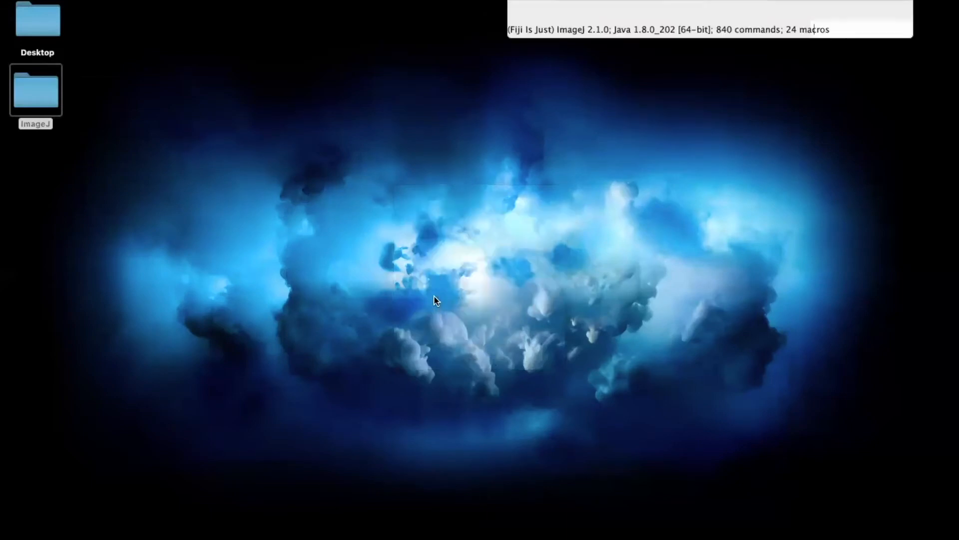
Dismiss the update dialog with Remind me later and move the Fiji window beside the desktop folders.
left_click_drag(574, 1, 182, 0)
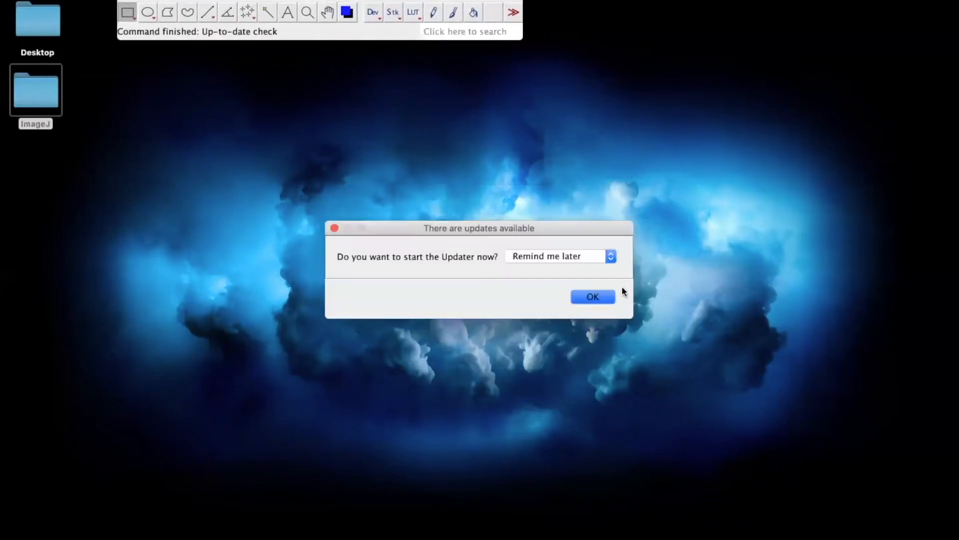
left_click(592, 297)
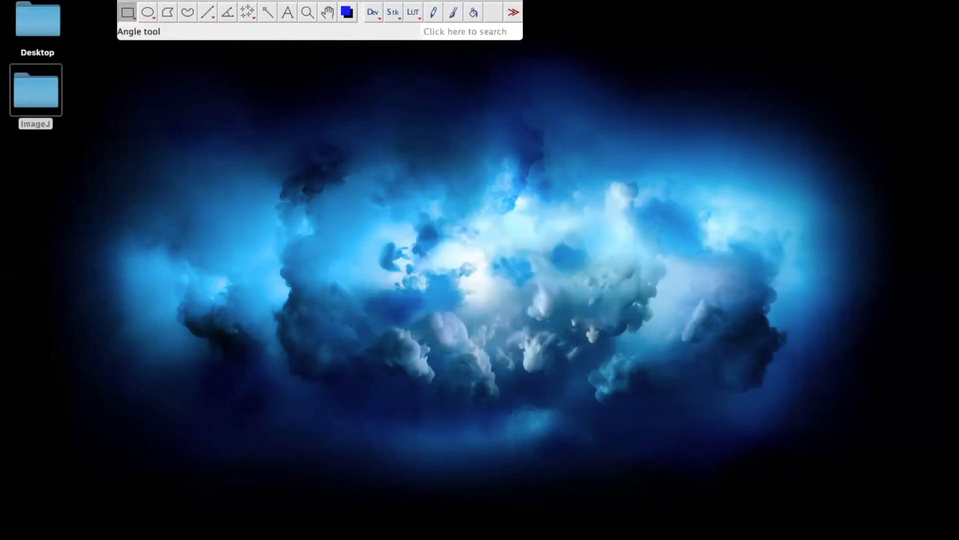
left_click_drag(186, 1, 166, 1)
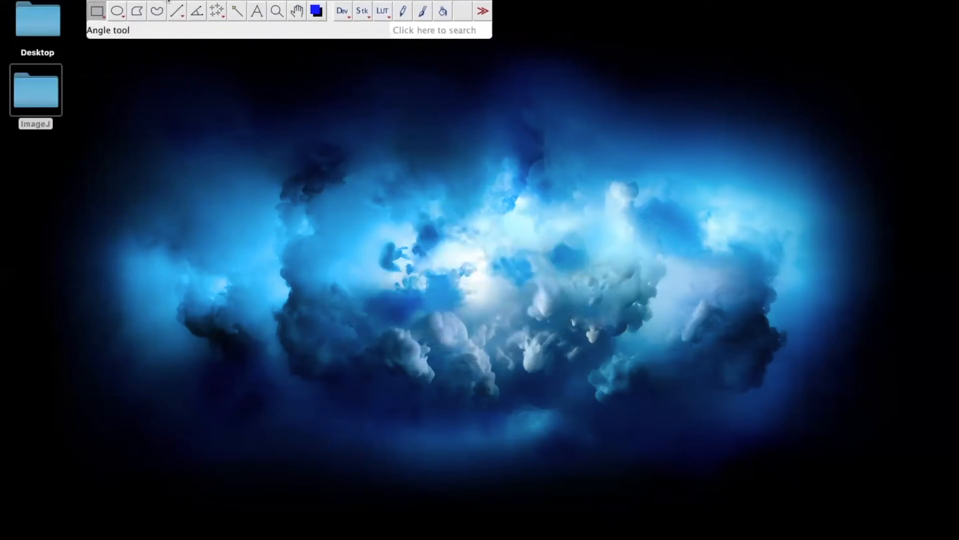
left_click_drag(173, 1, 191, 50)
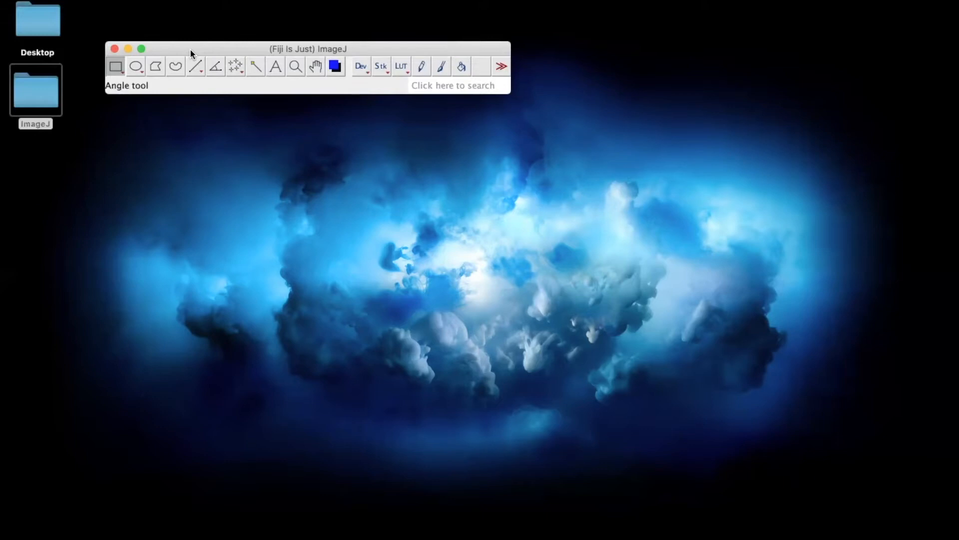
left_click_drag(190, 49, 177, 40)
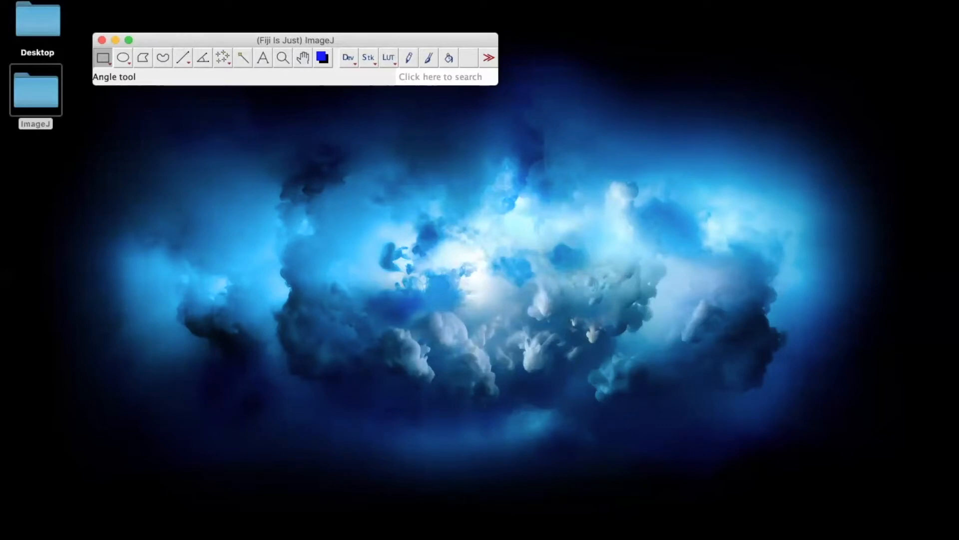
Open Analysis.ijm from the ImageJ folder on the Desktop and move the script editor clear of the Fiji window.
left_click(66, 0)
left_click(95, 7)
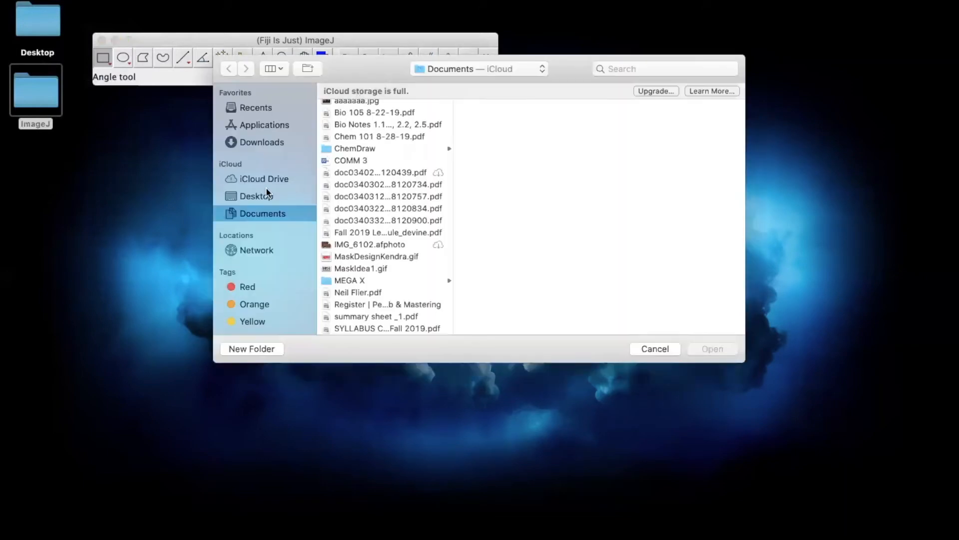
left_click(261, 195)
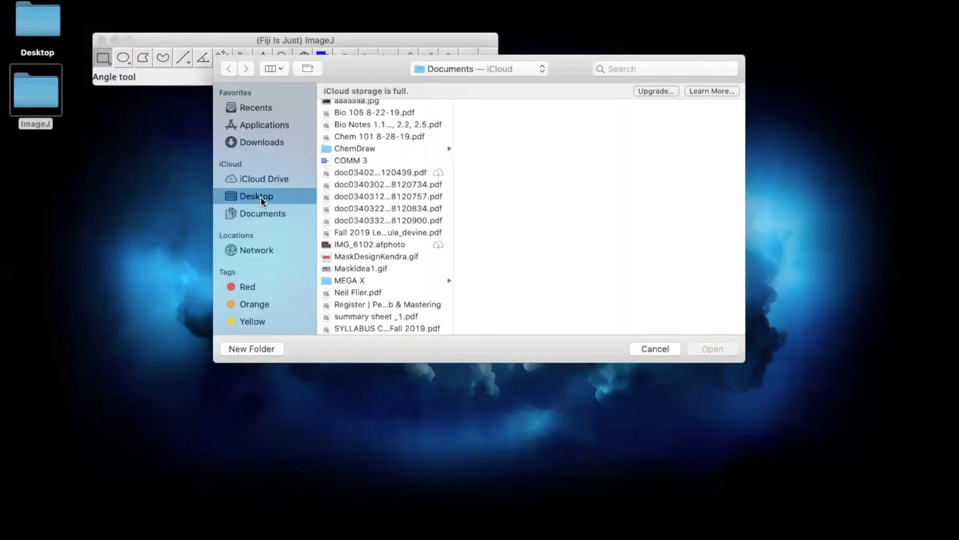
left_click(365, 117)
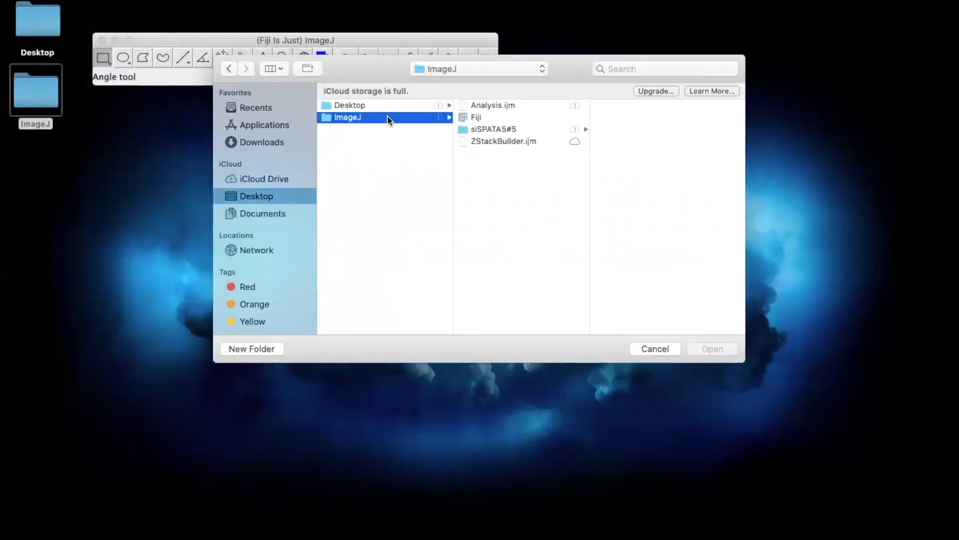
left_click(507, 107)
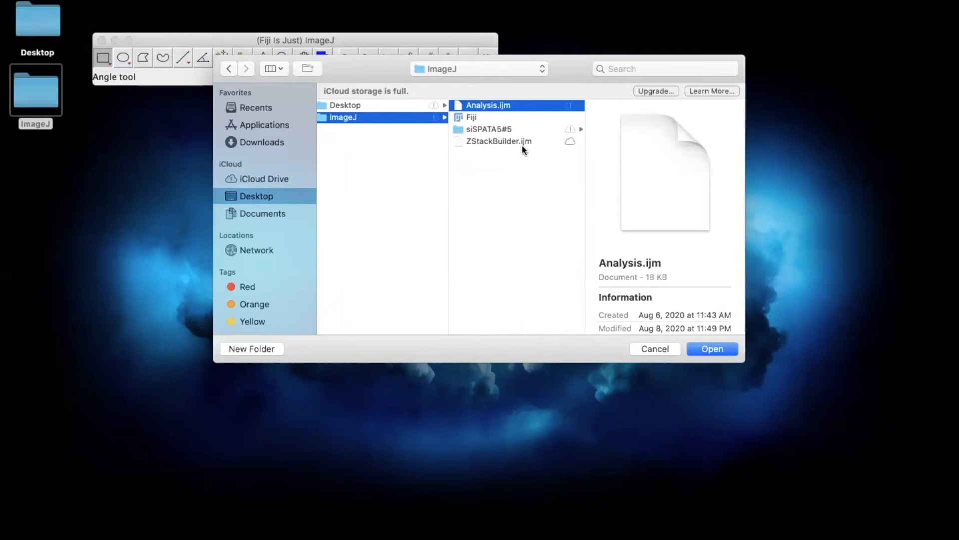
left_click(717, 350)
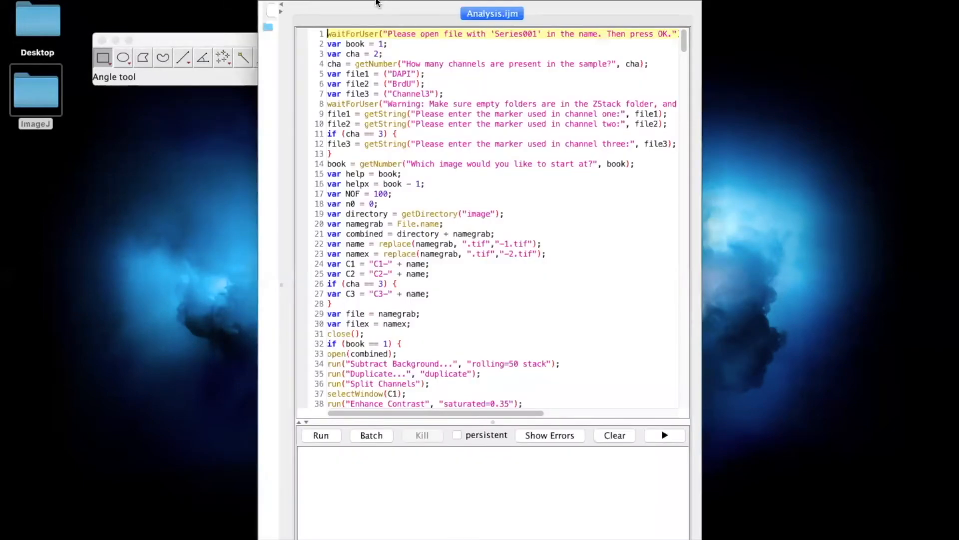
left_click_drag(374, 0, 632, 1)
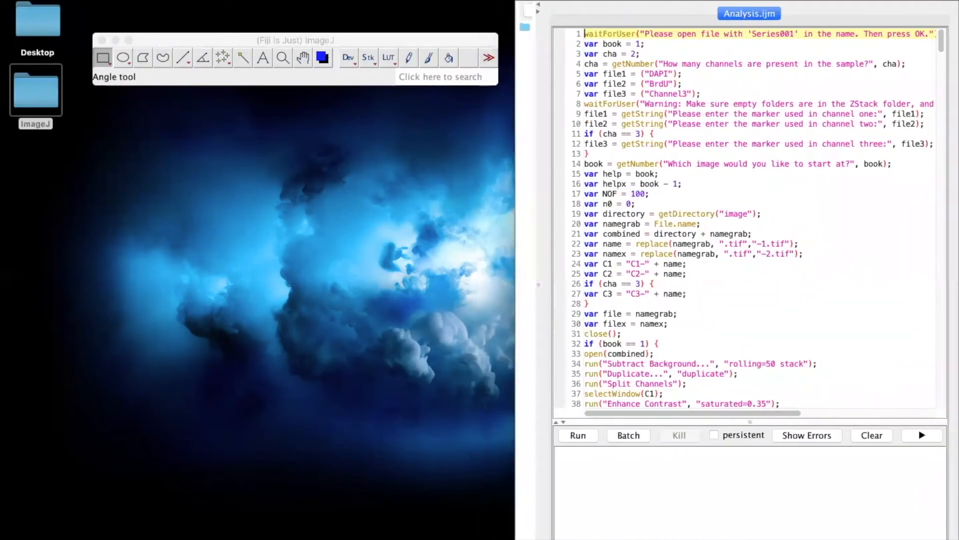
left_click(155, 40)
left_click(68, 1)
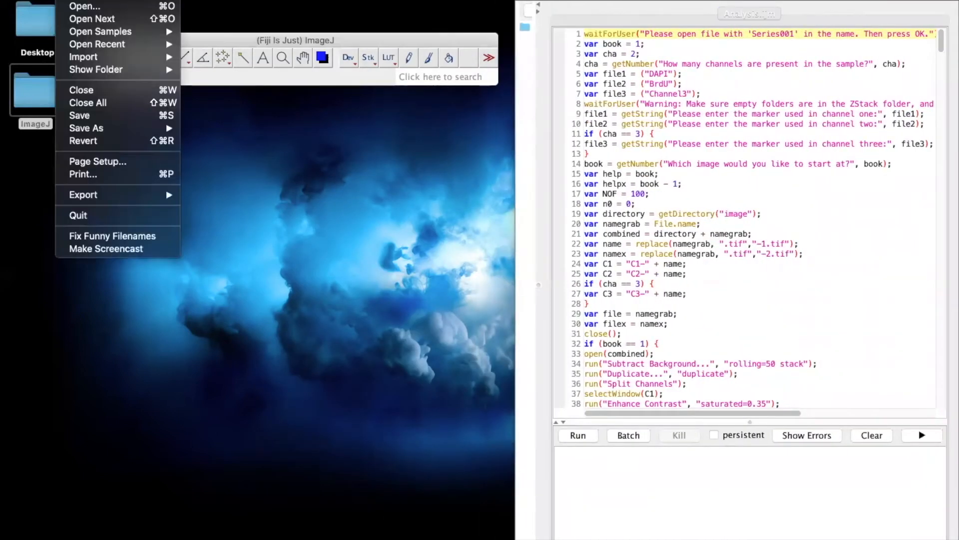
left_click(236, 243)
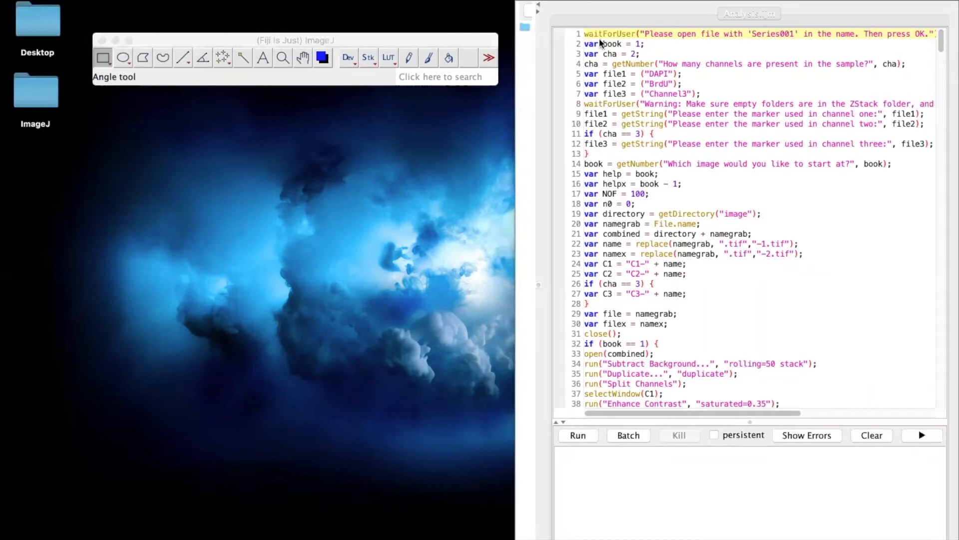
left_click(540, 89)
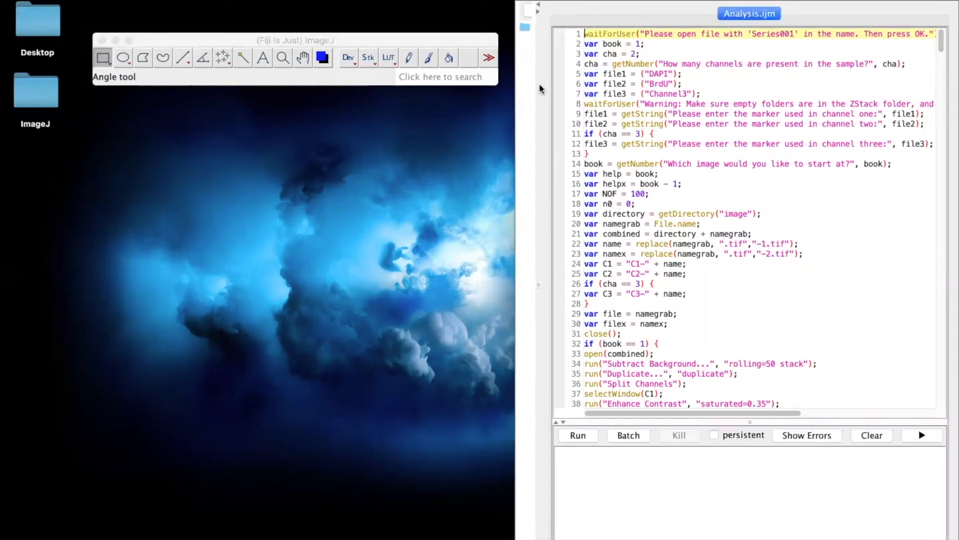
Open ZStackBuilder.ijm from the ImageJ folder in the script editor.
left_click(361, 44)
left_click(68, 0)
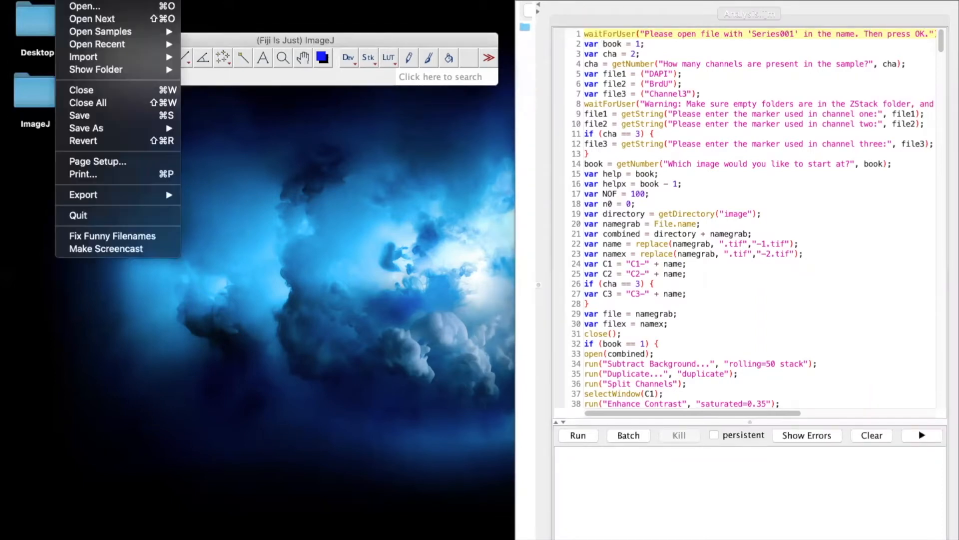
left_click(88, 6)
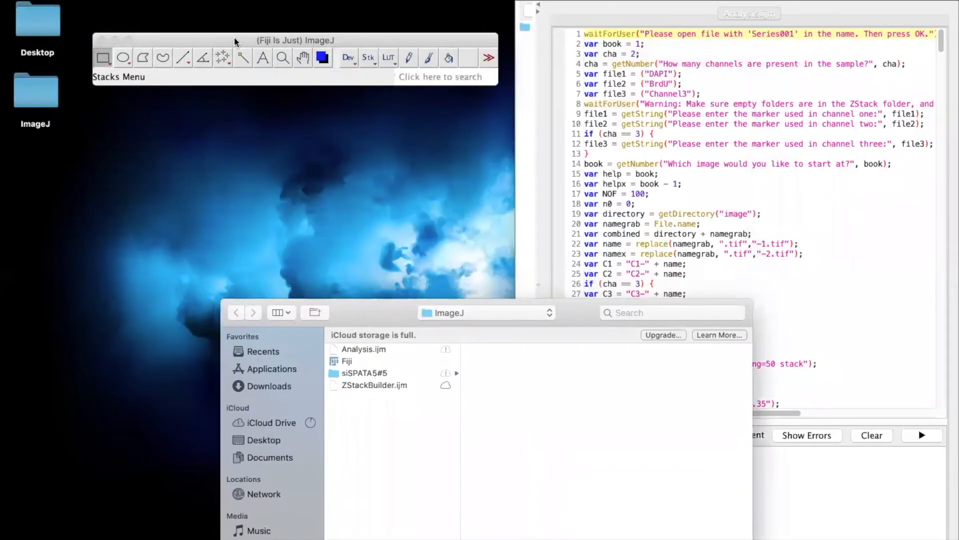
left_click_drag(373, 299, 201, 81)
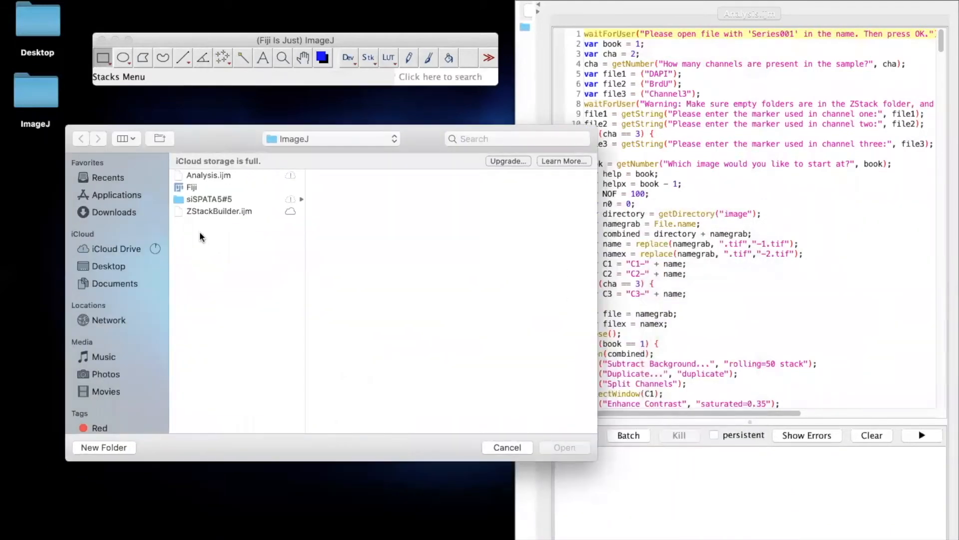
left_click(230, 211)
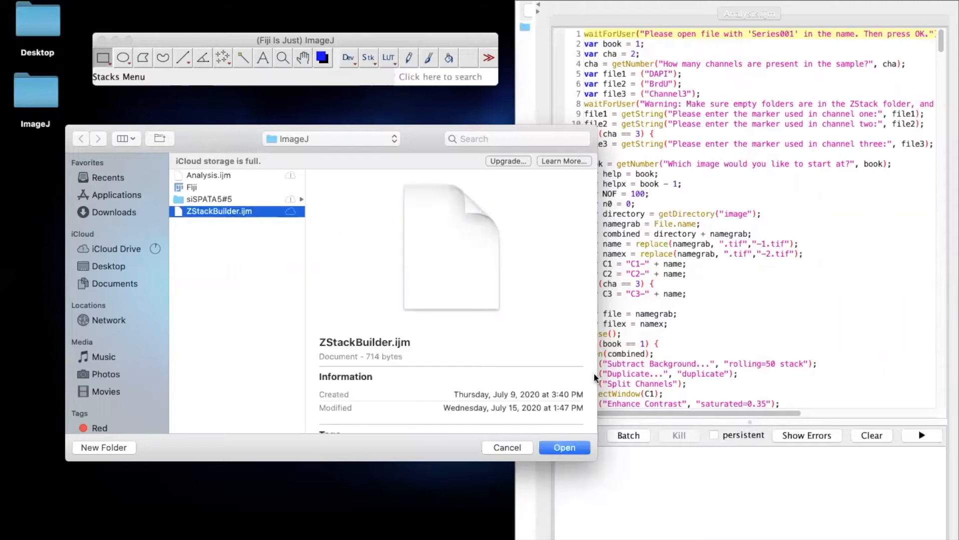
left_click(564, 448)
Switch between the Analysis.ijm and ZStackBuilder.ijm scripts, leave ZStackBuilder.ijm in front, and reposition the Fiji and editor windows.
left_click(720, 16)
left_click(775, 10)
left_click(719, 14)
left_click(754, 14)
left_click(709, 14)
left_click(773, 15)
left_click_drag(480, 40, 495, 0)
left_click(781, 4)
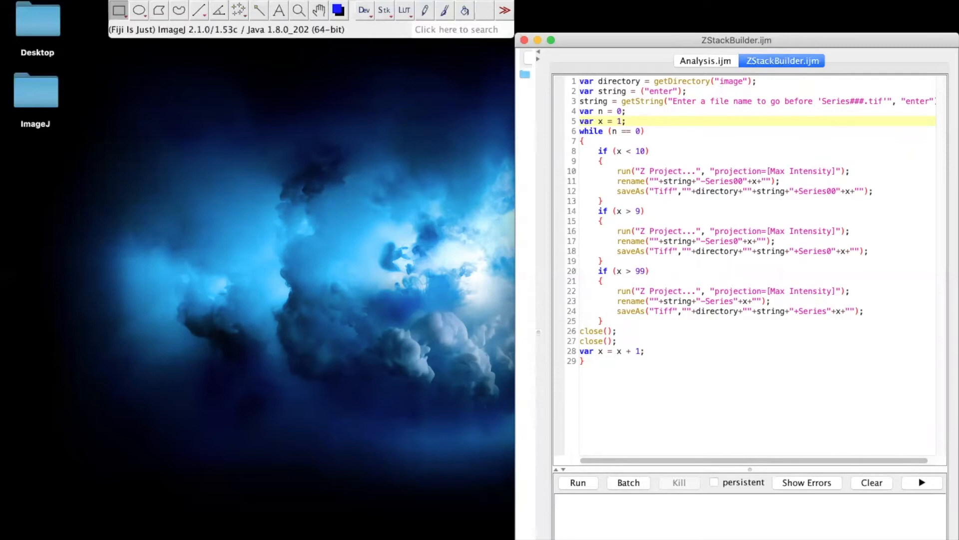
Import all series of BB001-siSPATA5#5-A488gH2AX-40X.lif from siSPATA5#5 as autoscaled grayscale hyperstacks without splitting channels, and close the console.
left_click(447, 1)
left_click(64, 0)
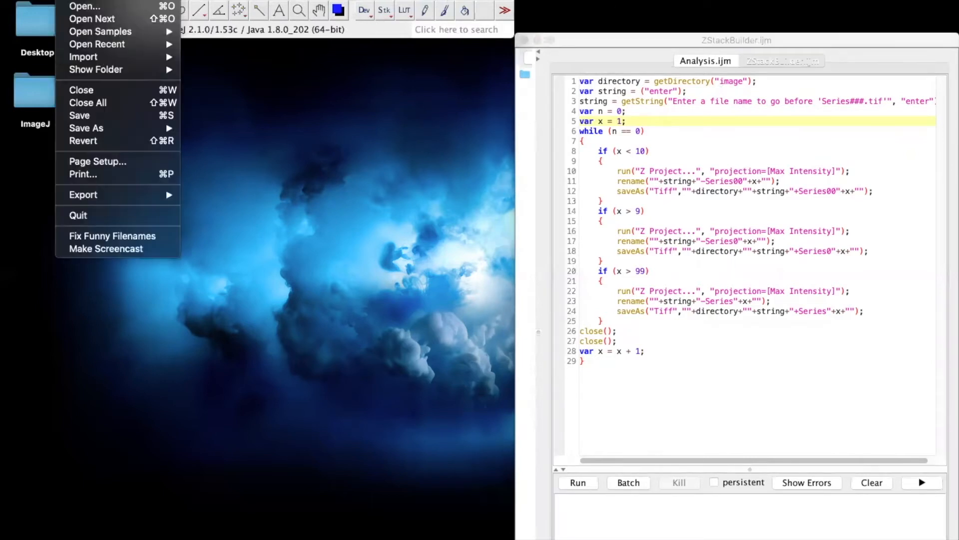
left_click(78, 10)
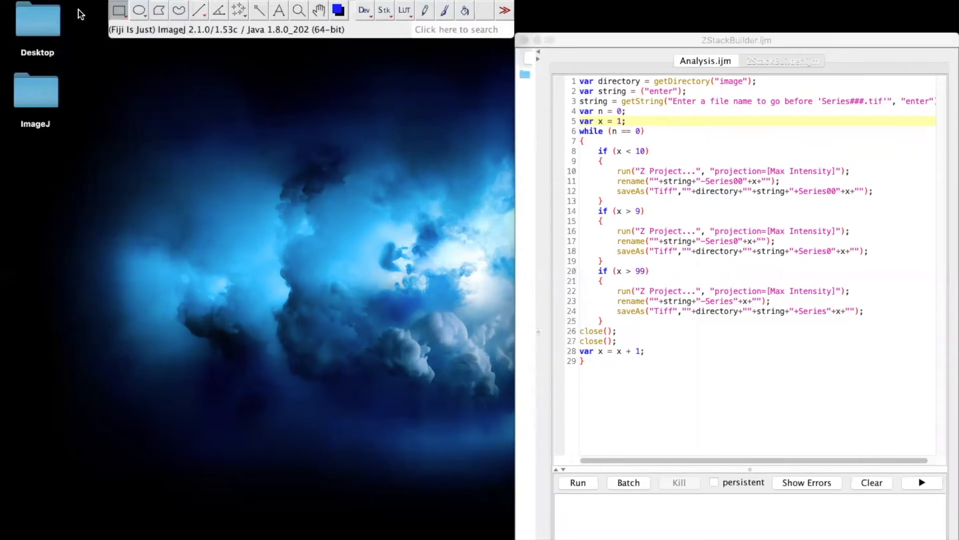
left_click(383, 123)
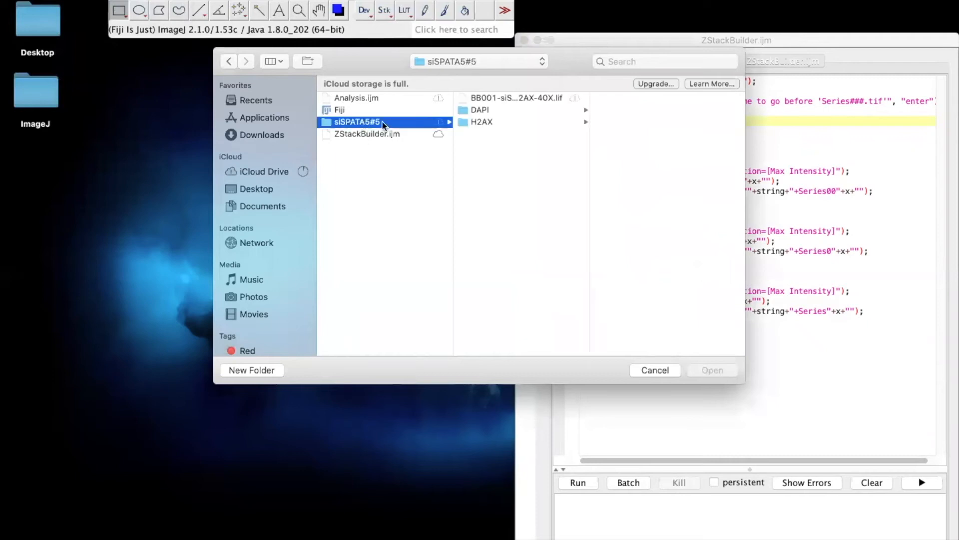
left_click(524, 98)
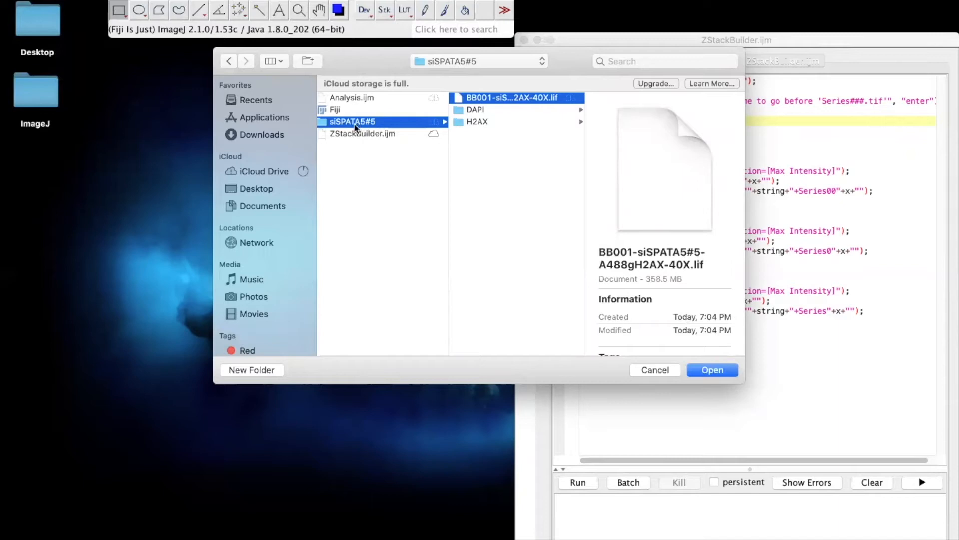
left_click(705, 371)
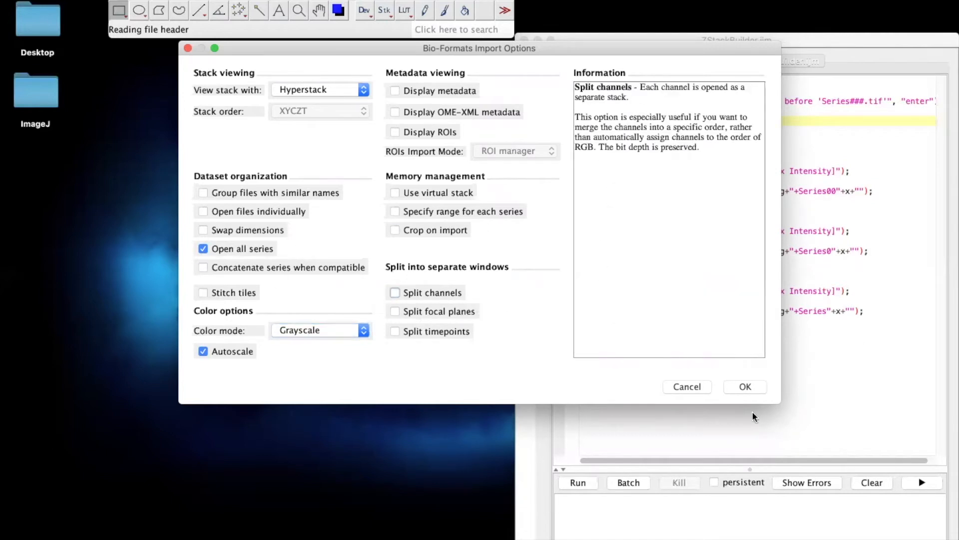
left_click(745, 387)
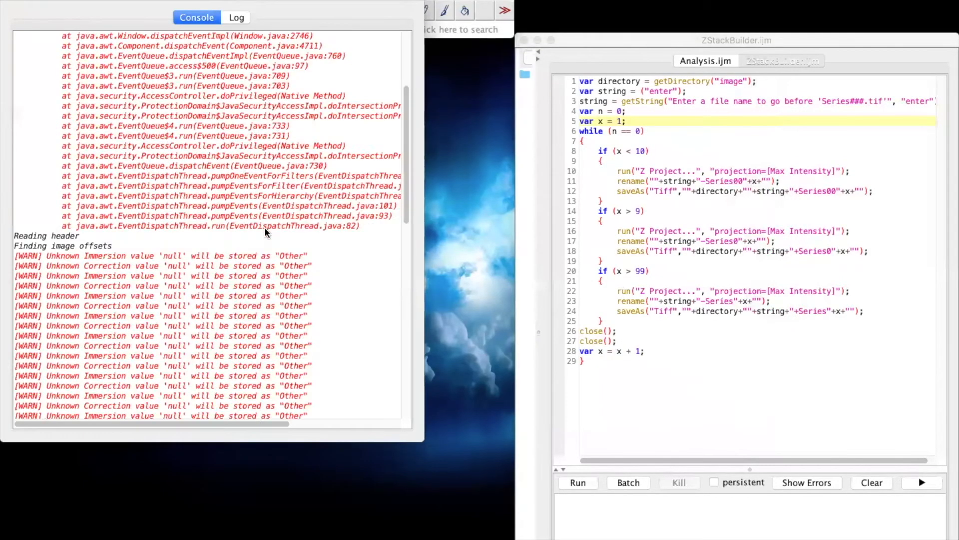
left_click(9, 0)
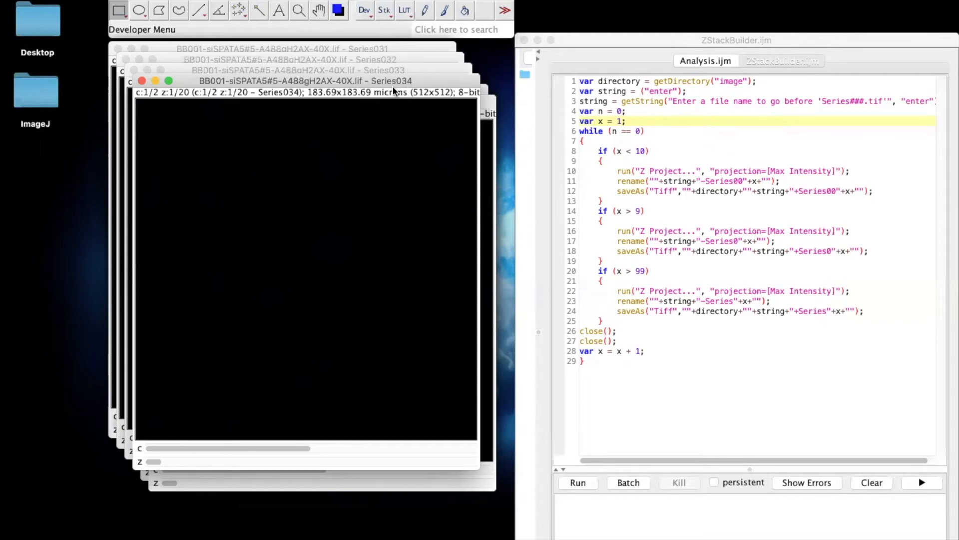
Examine the Series034 stack by stepping through its z slices and switching from channel 1 to channel 2.
left_click(170, 460)
left_click(279, 460)
left_click_drag(278, 461, 319, 463)
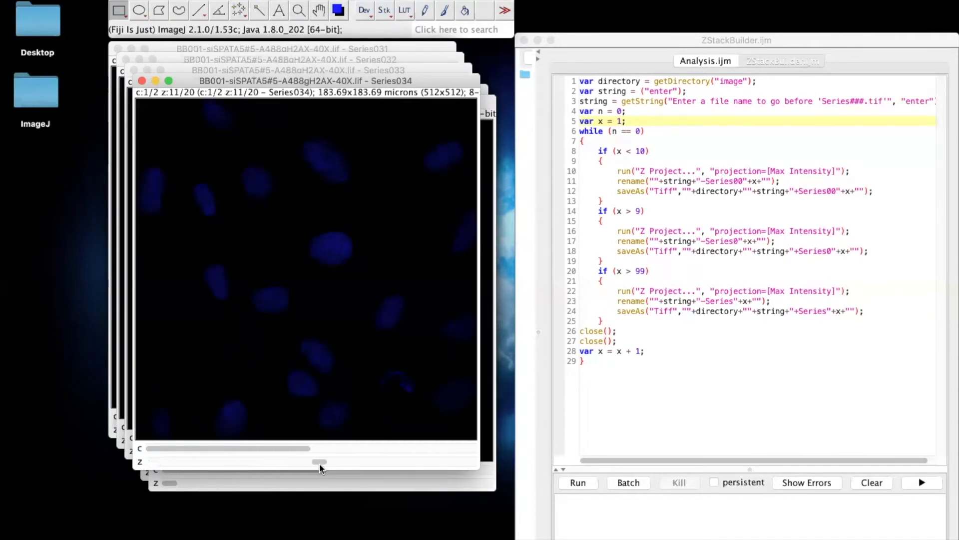
left_click_drag(403, 468, 337, 450)
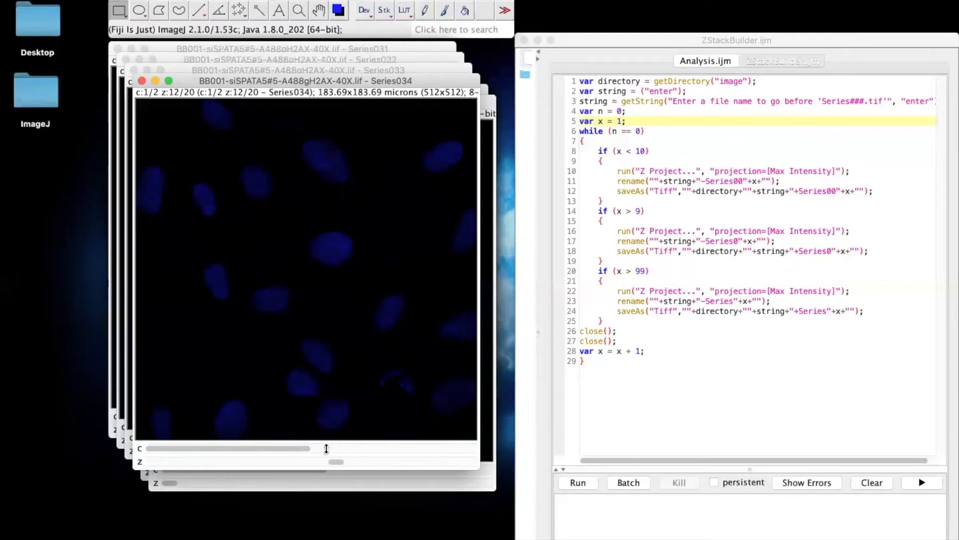
left_click(431, 449)
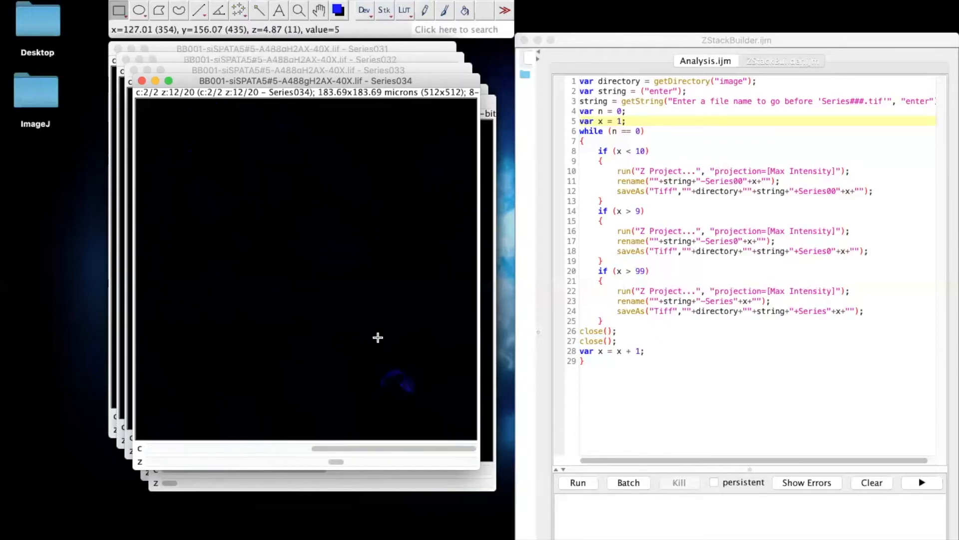
mouse_move(313, 459)
left_mouse_down()
mouse_move(193, 462)
mouse_move(415, 463)
mouse_move(327, 465)
left_mouse_up()
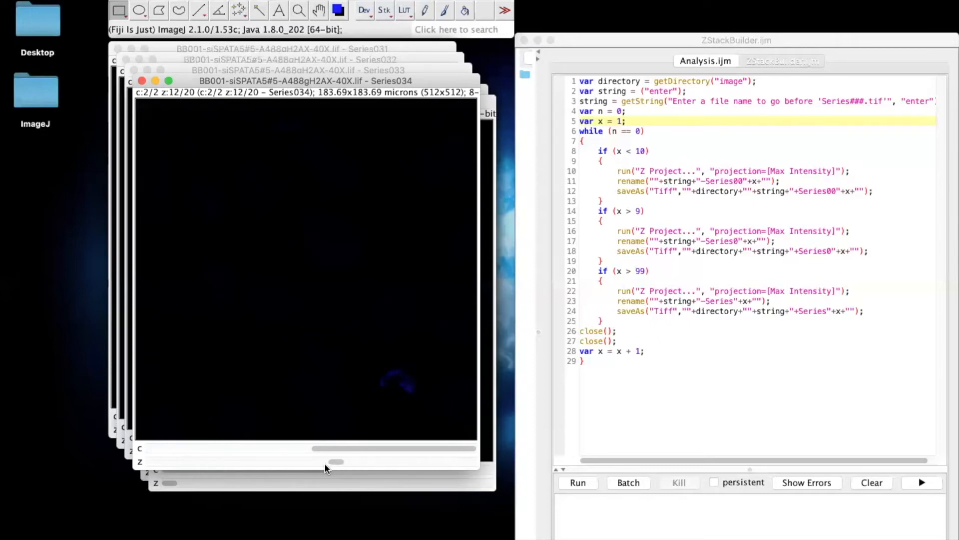
Examine channel 1 of the Series034 stack across its z slices and shift its image window slightly.
left_click(185, 448)
left_click_drag(339, 460, 381, 471)
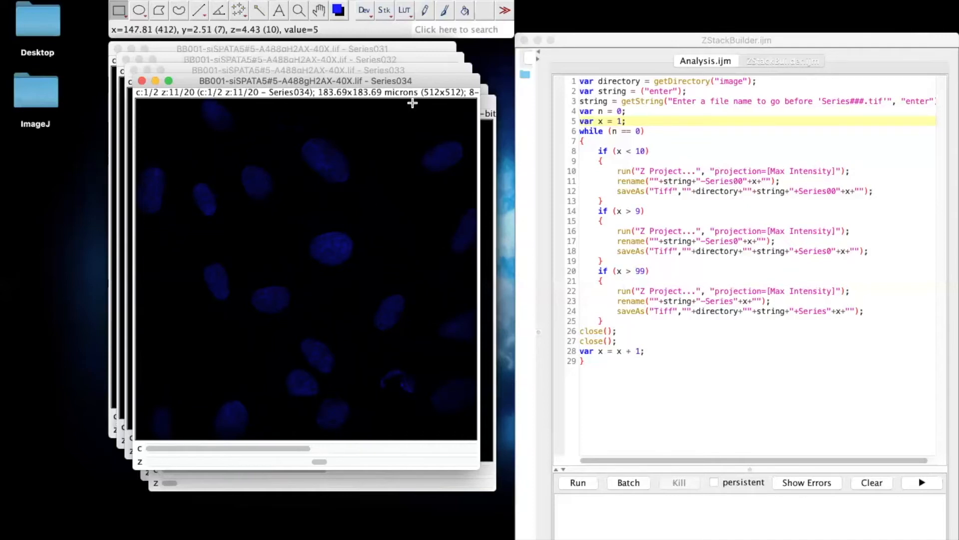
left_click_drag(424, 82, 426, 75)
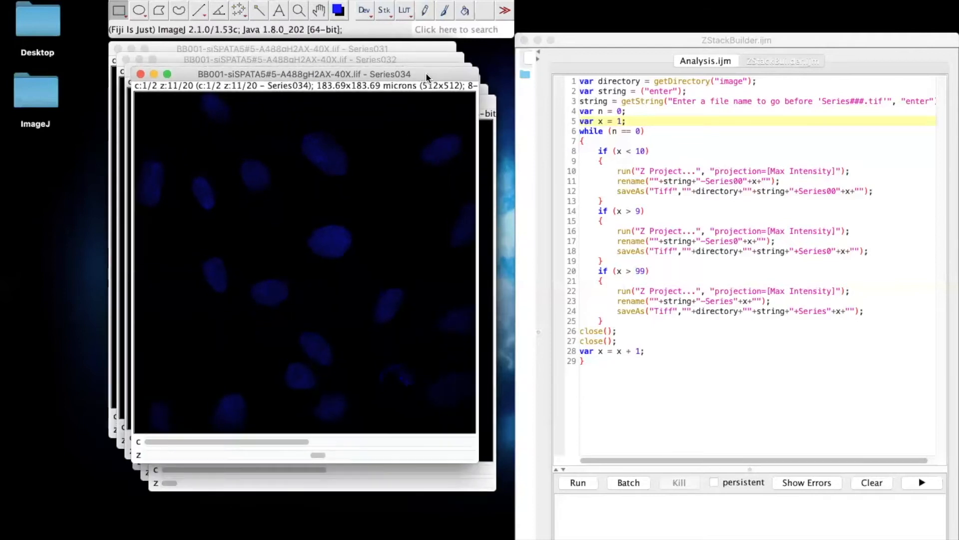
Run the ZStackBuilder.ijm macro with BBsiSPATA5 as the file name prefix for the projected series.
left_click(580, 483)
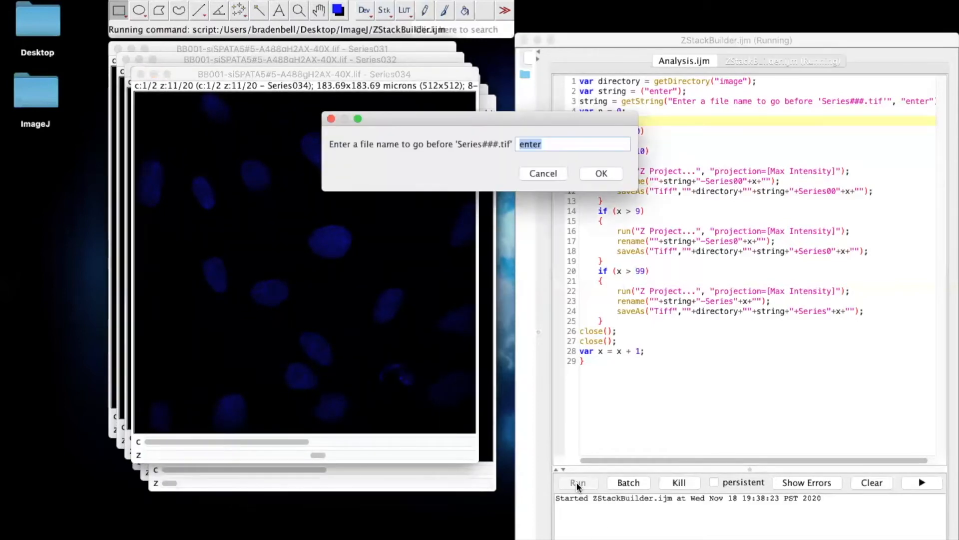
key("BackSpace")
type("BBsiSPATA5")
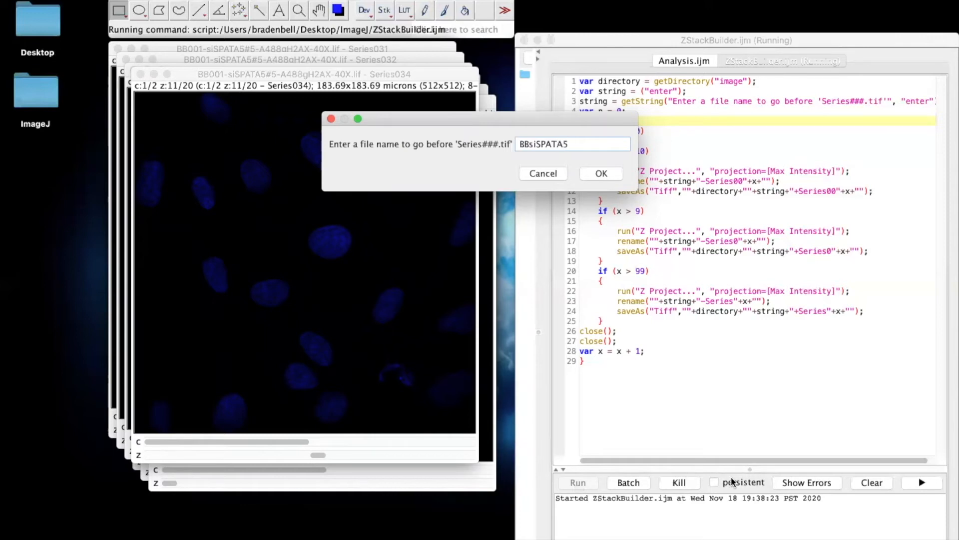
left_click(602, 175)
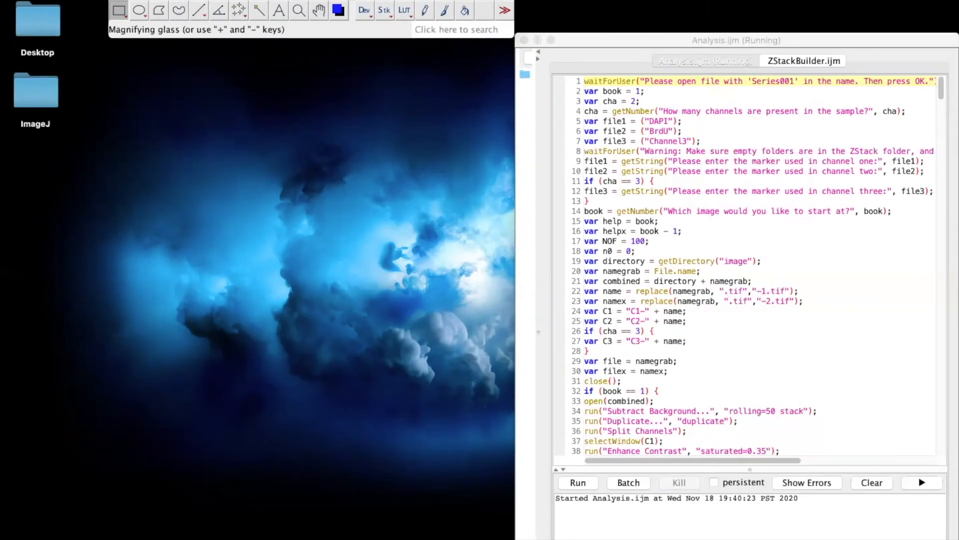
Look through the projected TIFF files in the siSPATA5#5 folder and open BBsiSPATA5+Series001.tif.
left_click(63, 1)
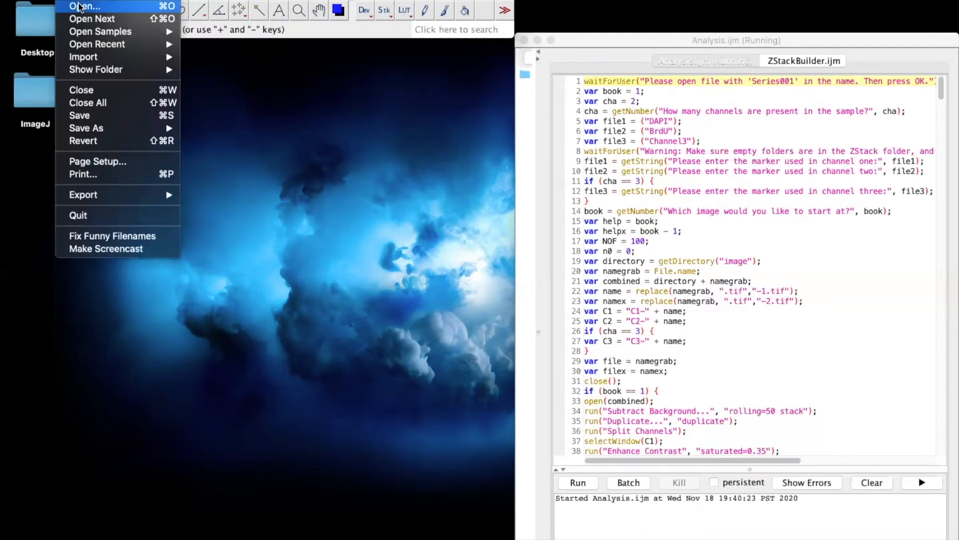
left_click(95, 7)
scroll(416, 186, "up", 2)
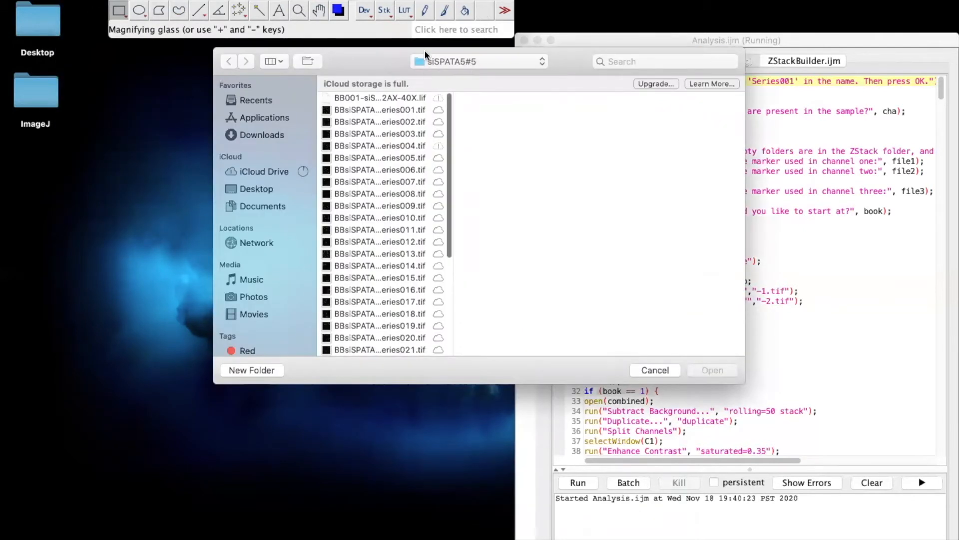
scroll(388, 259, "down", 2)
scroll(412, 278, "down", 10)
scroll(413, 278, "up", 2)
scroll(412, 279, "up", 5)
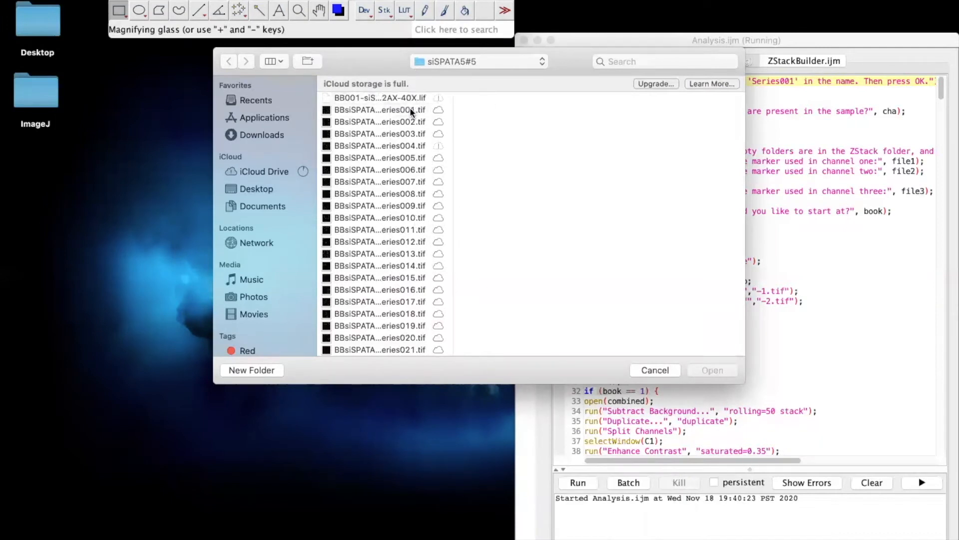
scroll(409, 282, "down", 3)
scroll(410, 283, "up", 3)
scroll(415, 111, "down", 5)
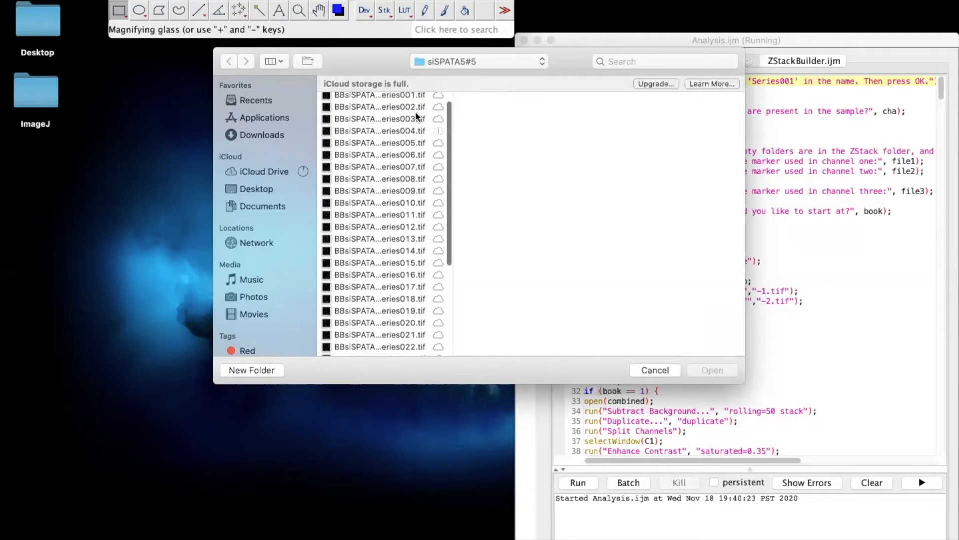
scroll(406, 160, "up", 5)
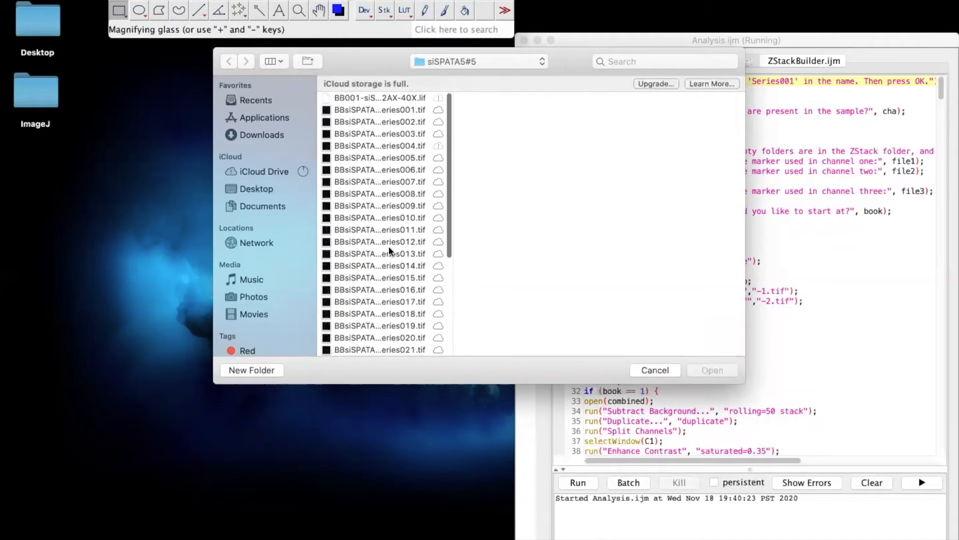
scroll(391, 251, "down", 5)
scroll(398, 226, "up", 5)
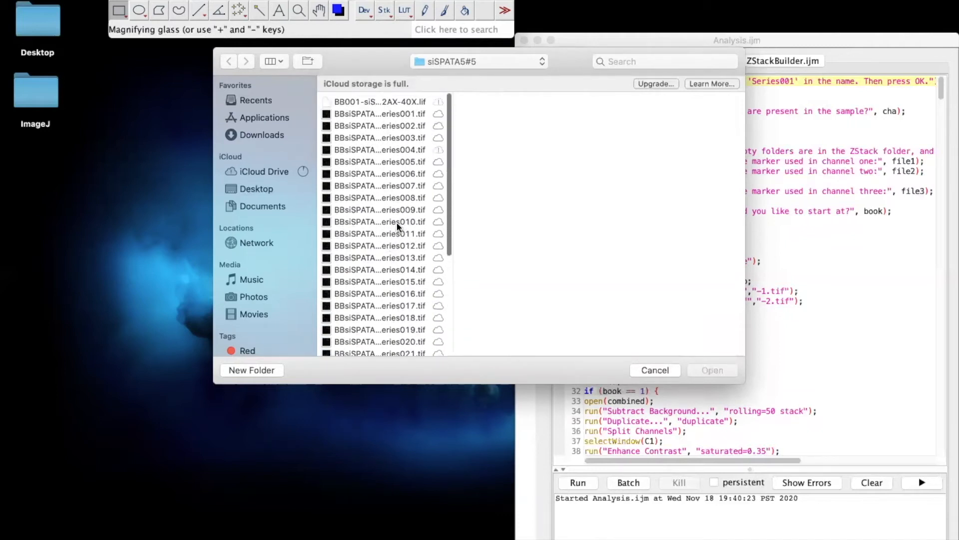
left_click(390, 110)
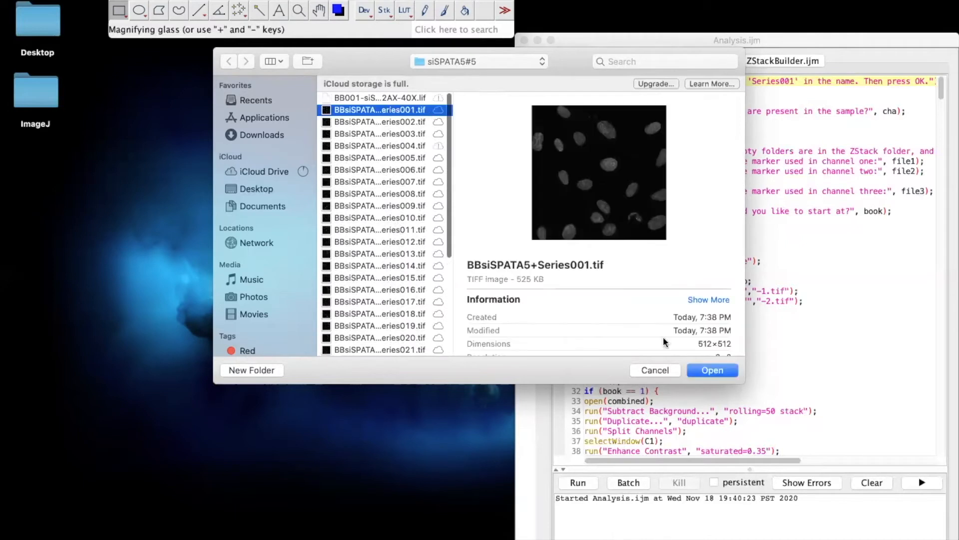
left_click(705, 370)
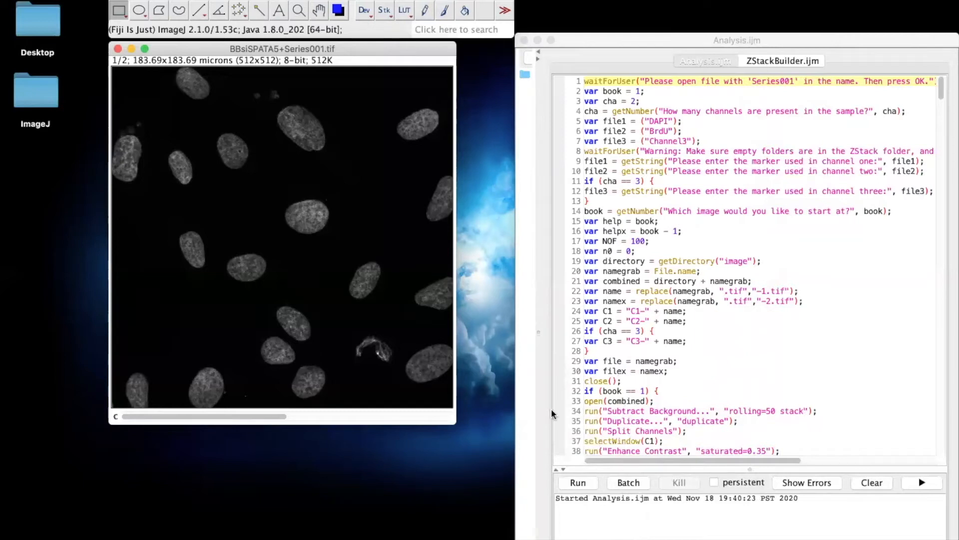
Run the Analysis.ijm macro on the open Series001 image with 2 channels in the sample.
left_click(770, 62)
left_click(719, 62)
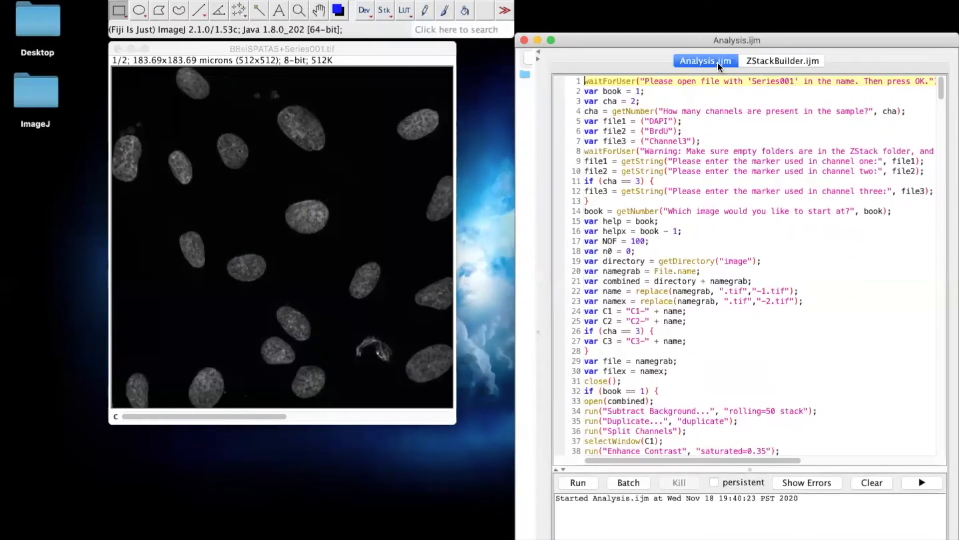
left_click(579, 483)
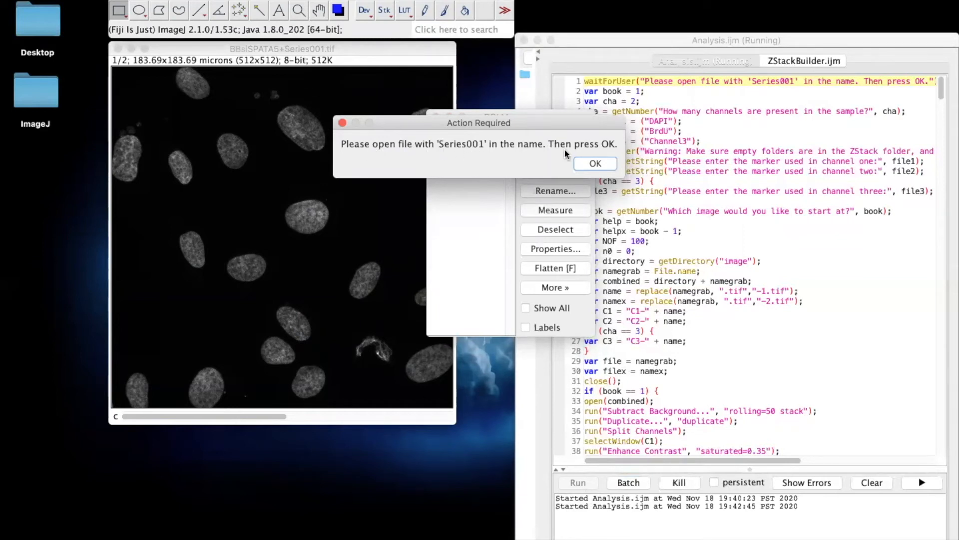
left_click(586, 162)
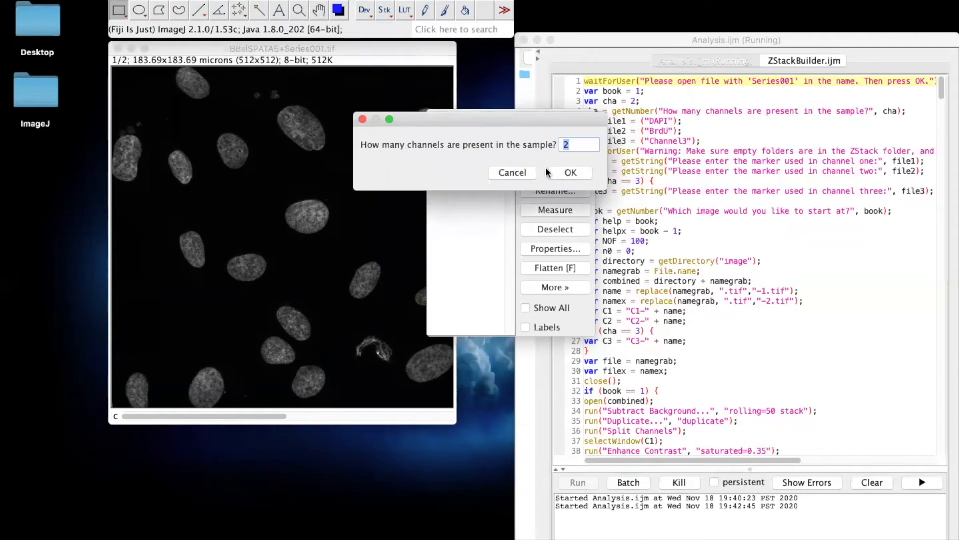
left_click(569, 173)
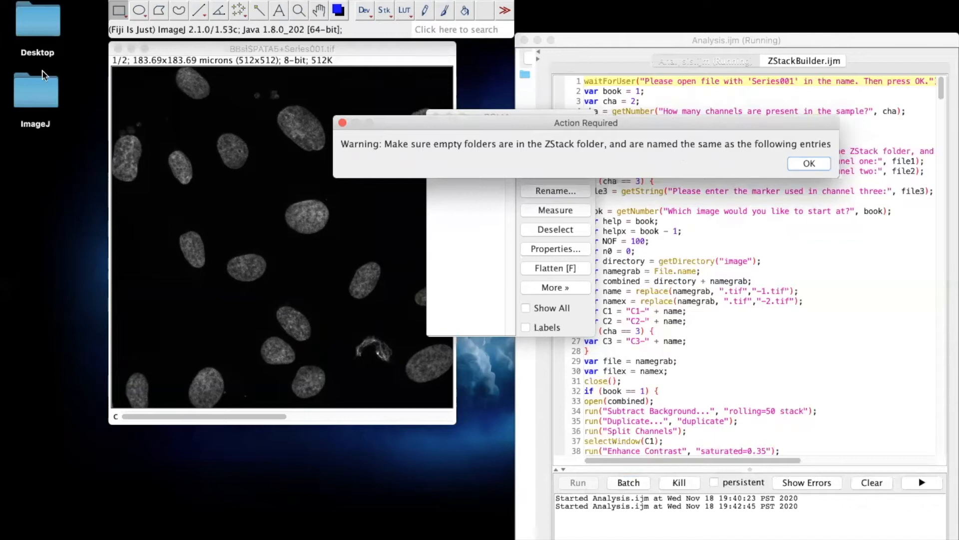
Check in the ImageJ folder that the DAPI and H2AX folders beside the projected TIFFs are empty.
left_click(40, 93)
double_click(40, 94)
scroll(265, 172, "down", 5)
scroll(209, 450, "down", 2)
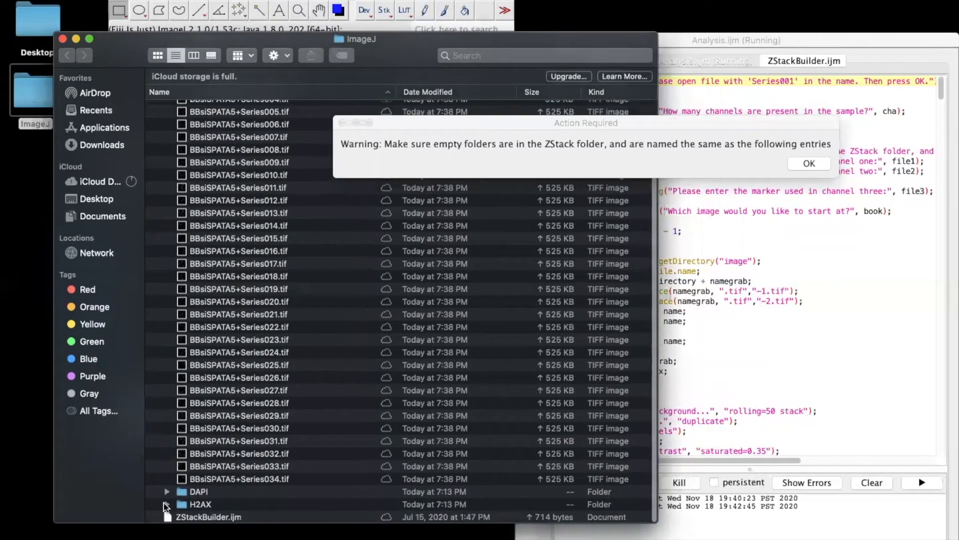
left_click(167, 504)
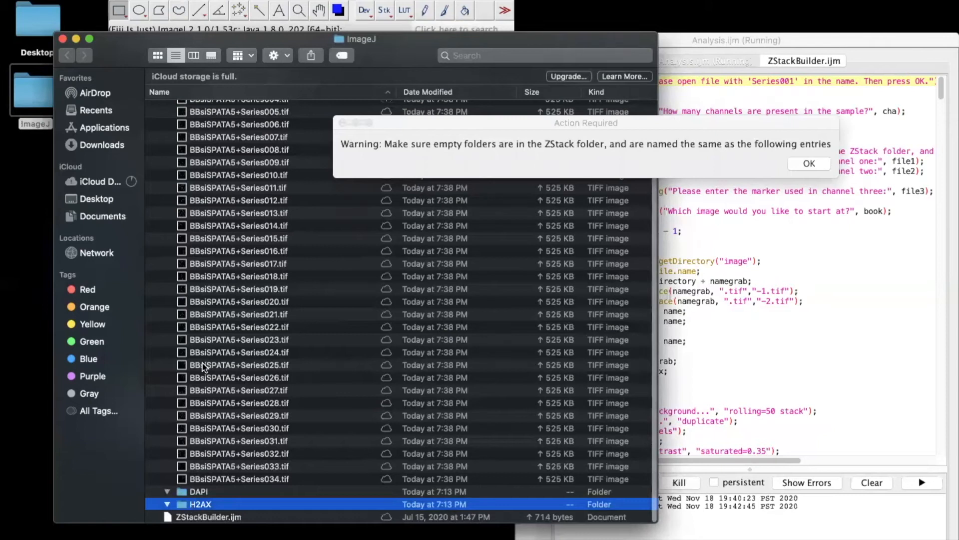
scroll(200, 350, "up", 6)
scroll(201, 334, "down", 6)
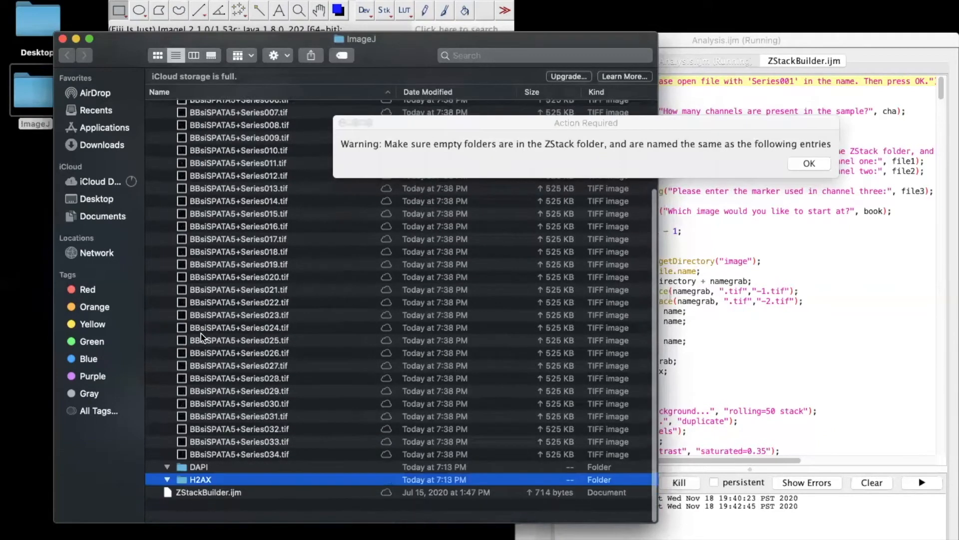
left_click(63, 39)
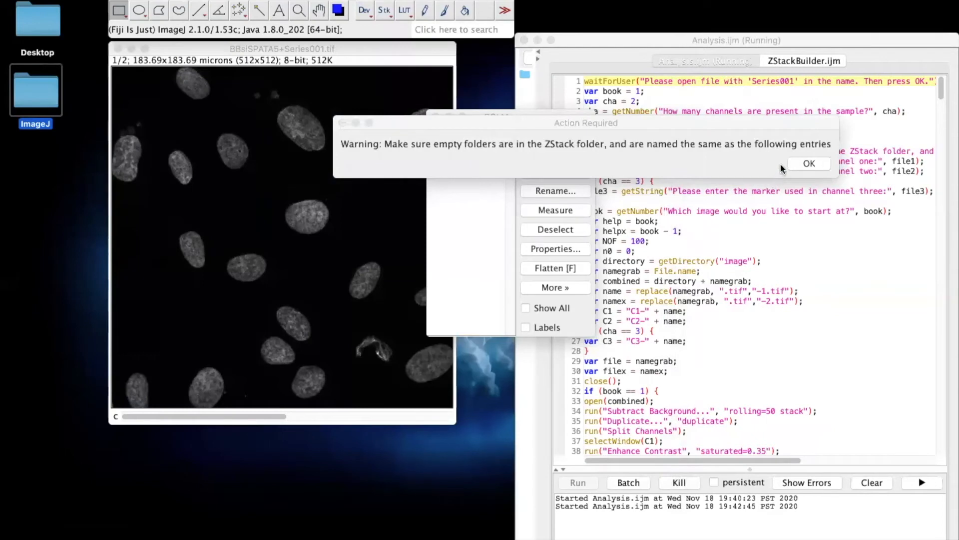
Acknowledge the empty-folder warning, enter DAPI as the channel one marker and submit the channel two marker.
left_click(808, 164)
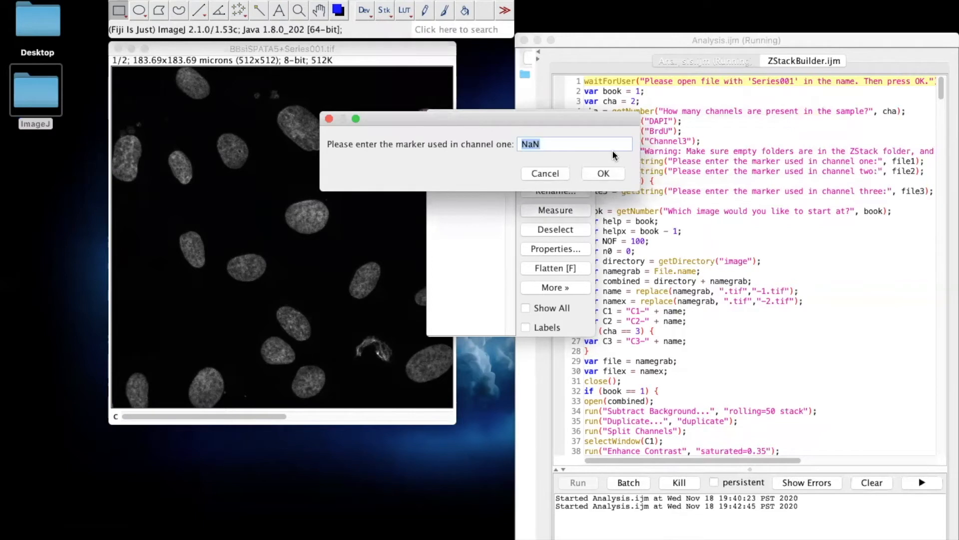
type("DAPI")
left_click(588, 172)
left_click(599, 173)
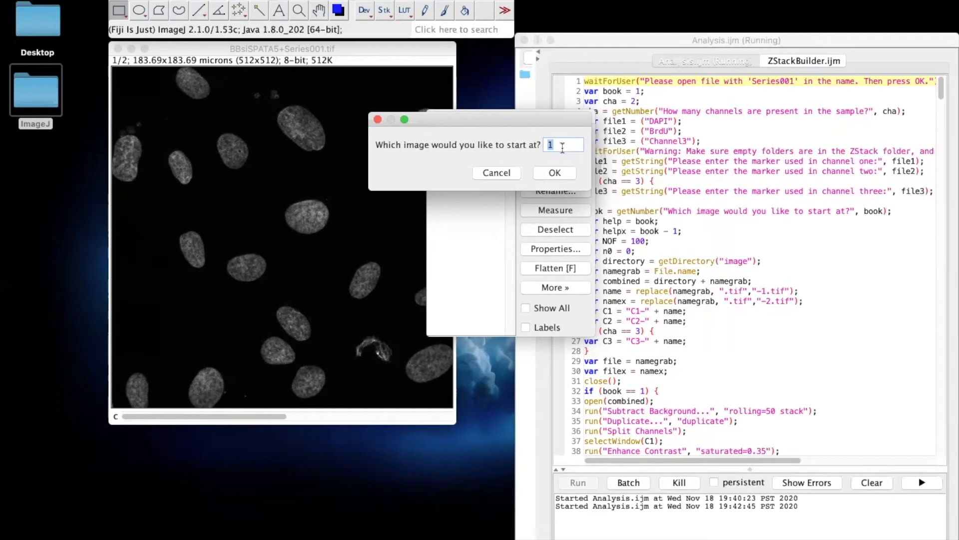
Set the analysis to start at image 1.
type("13")
key("BackSpace")
left_click(555, 172)
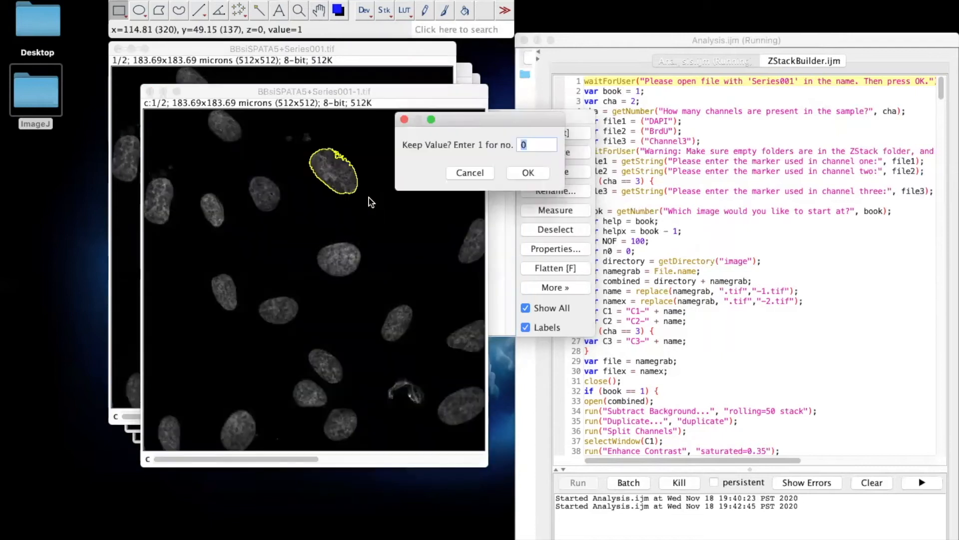
Keep the value for nucleus 1 in Series001 and separate the image window from the keep-value prompt.
left_click_drag(475, 114, 568, 92)
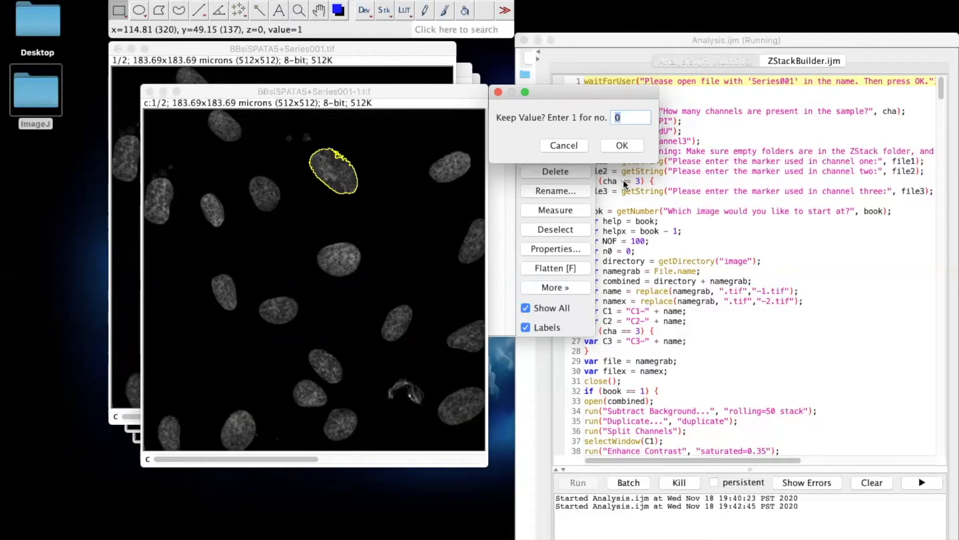
key("Return")
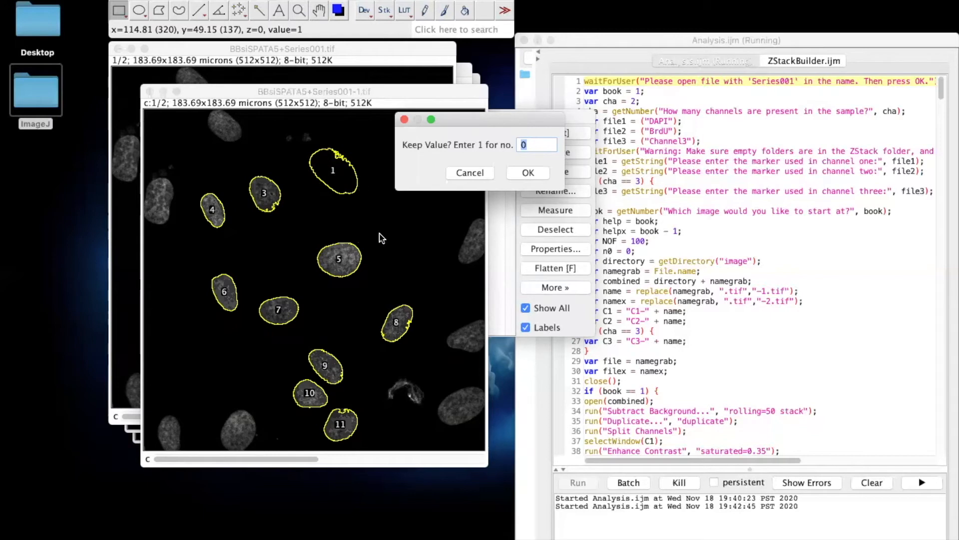
key("Return")
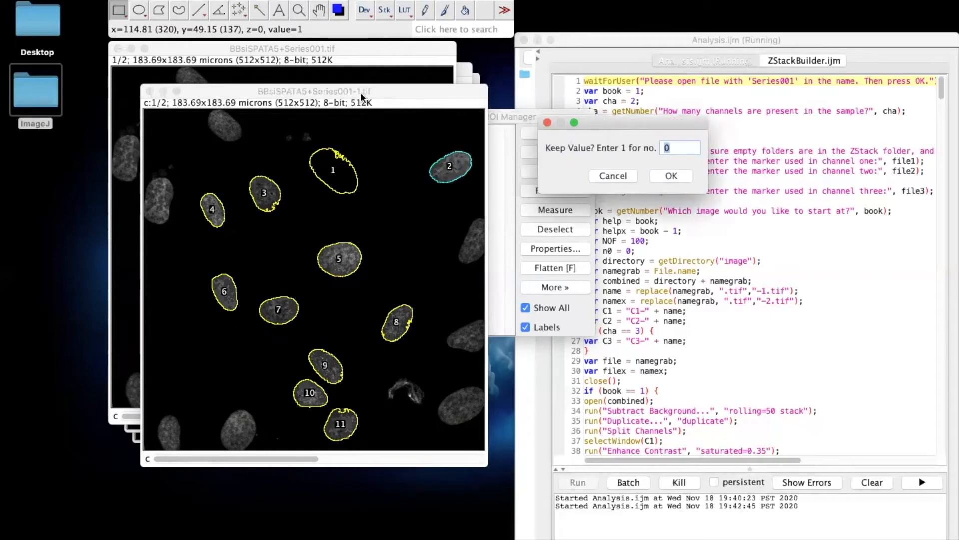
left_click_drag(361, 92, 244, 87)
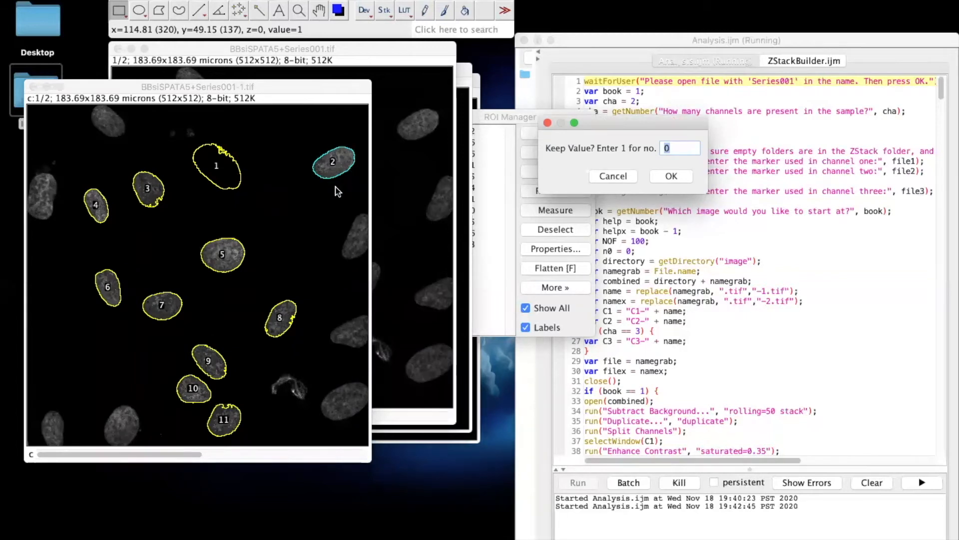
Keep the values for nuclei 2 to 5 in Series001 by answering 0 to each prompt.
type("1")
key("BackSpace")
type("0")
key("Return")
key("Return")
key("Return")
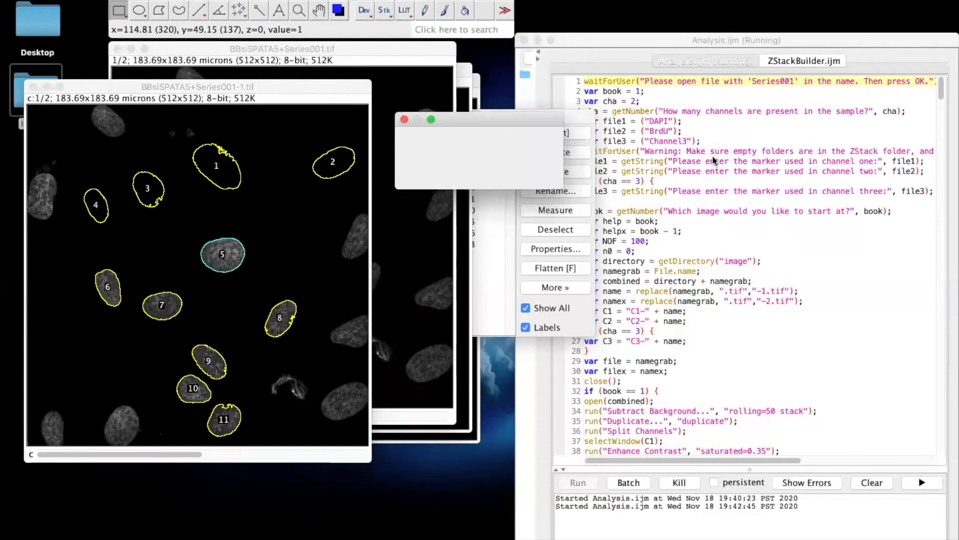
key("Return")
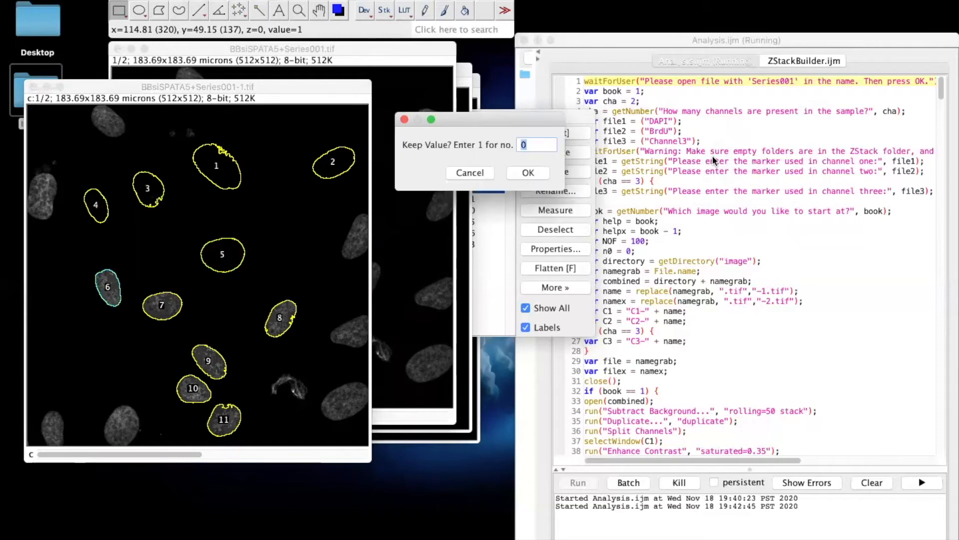
Keep the values for nuclei 6 to 11 in Series001 with the default answer 0.
key("Return")
key("Return")
key("Return")
key("Return")
key("Return")
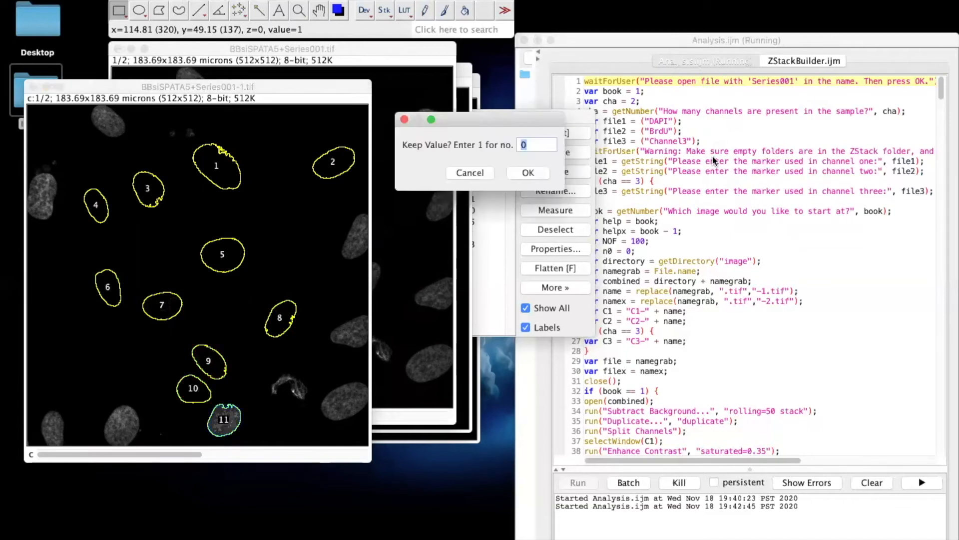
key("Return")
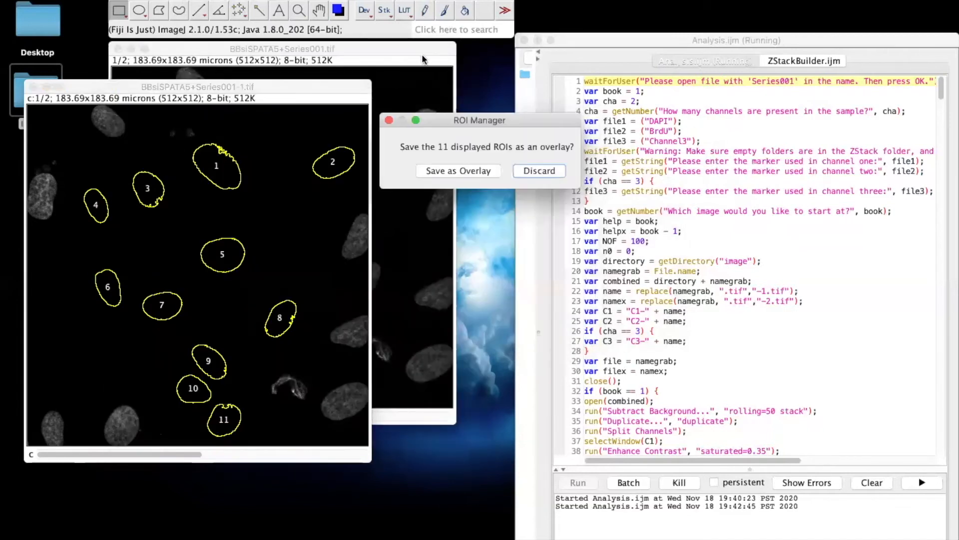
Discard the Series001 ROI overlay and continue to image 2, moving the Series002 window clear of the prompt.
left_click(529, 172)
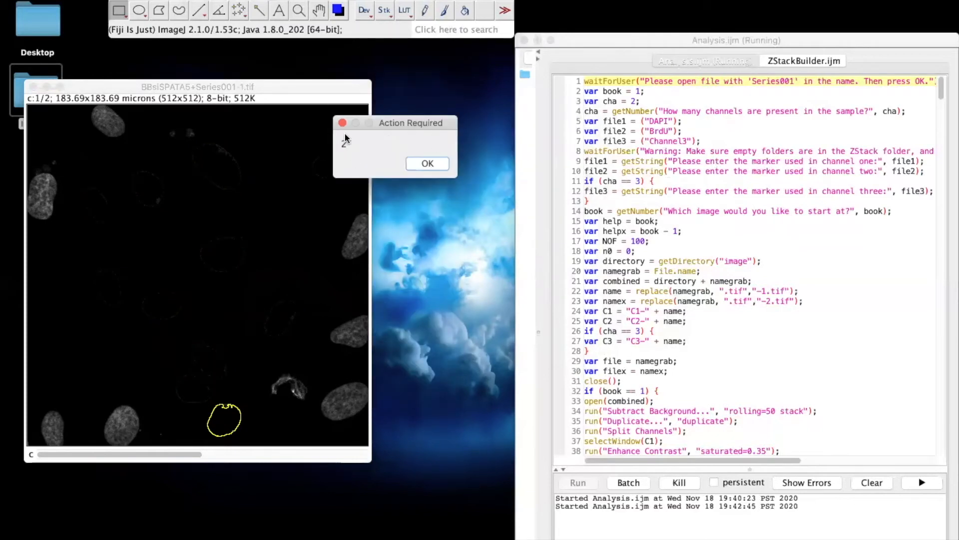
left_click(424, 162)
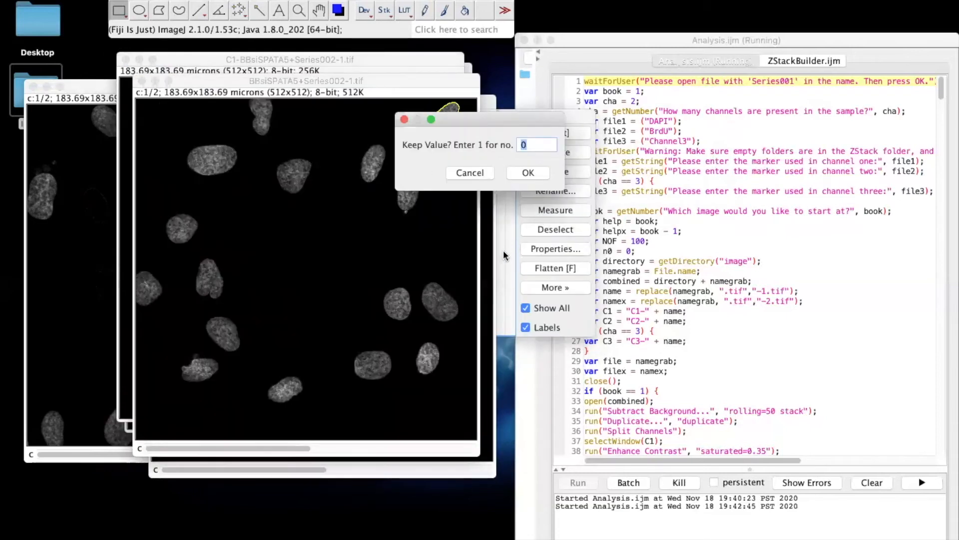
left_click_drag(344, 79, 247, 79)
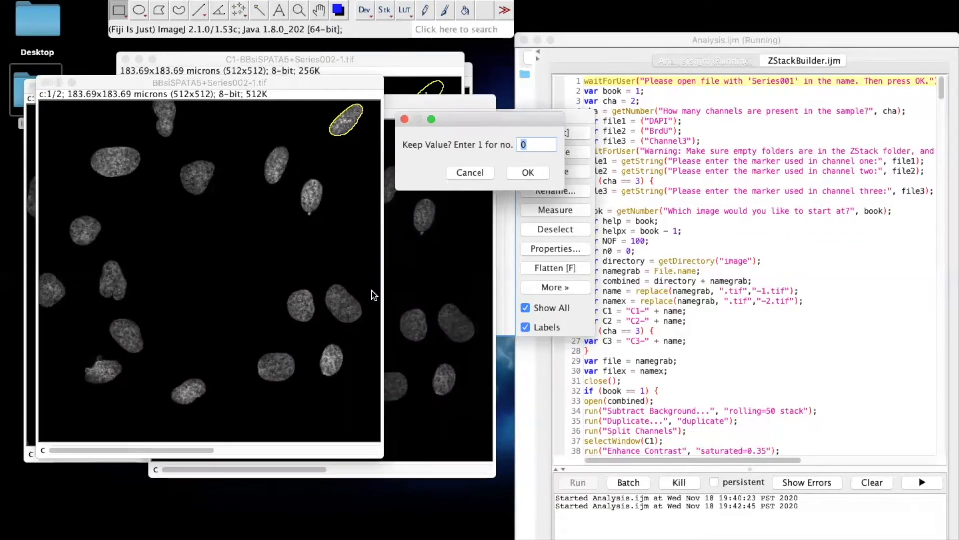
In Series002, reject nucleus 7 by answering 1 and keep the values of all other nuclei with the default 0.
key("Return")
key("Return")
key("Return")
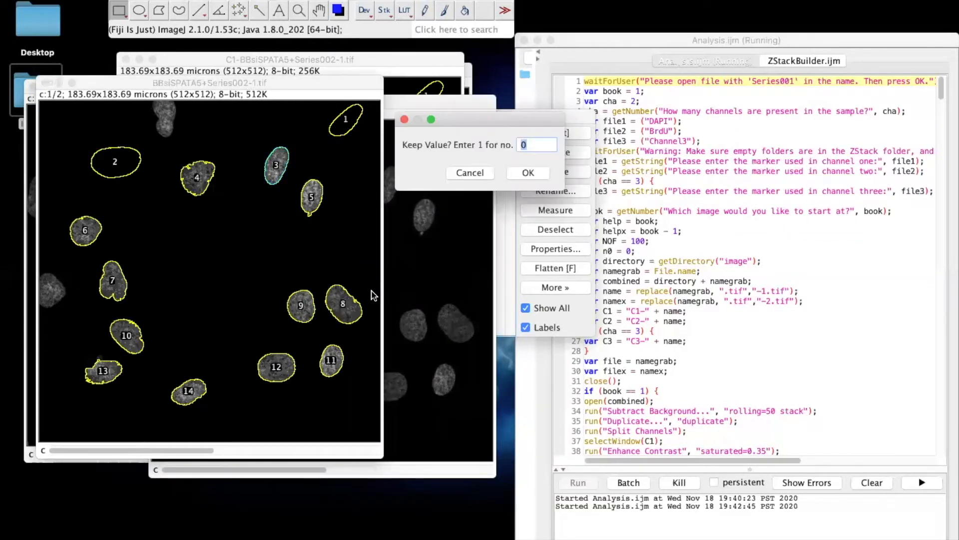
key("Return")
key("Return")
key("Return")
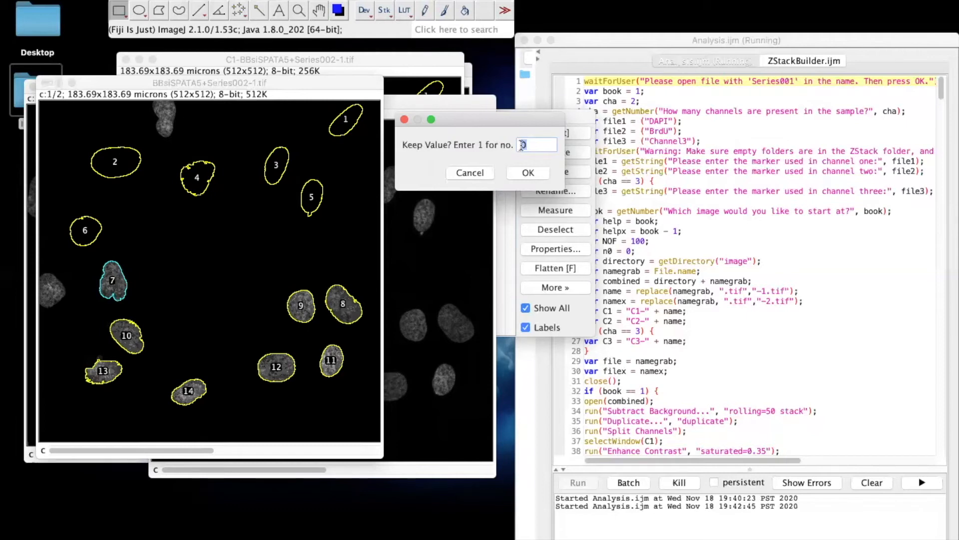
key("Return")
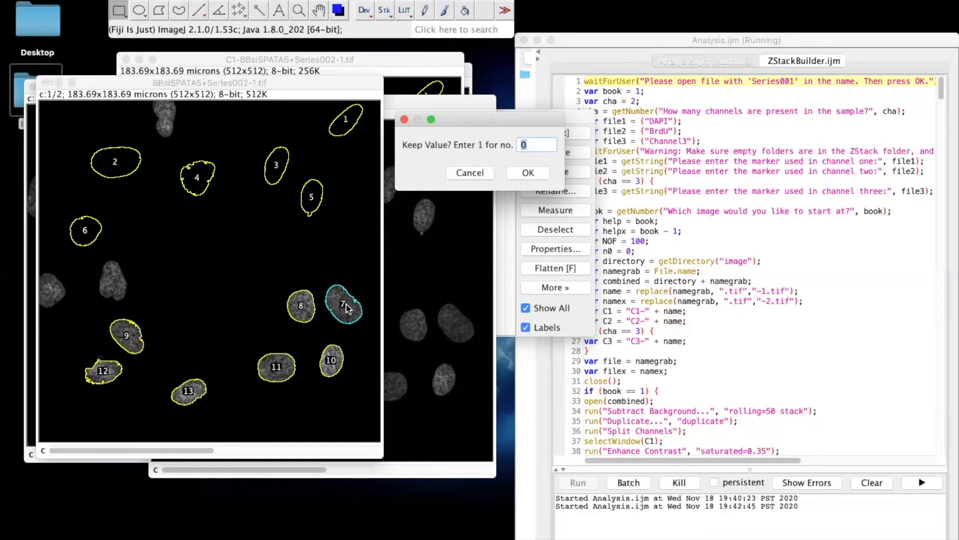
key("Return")
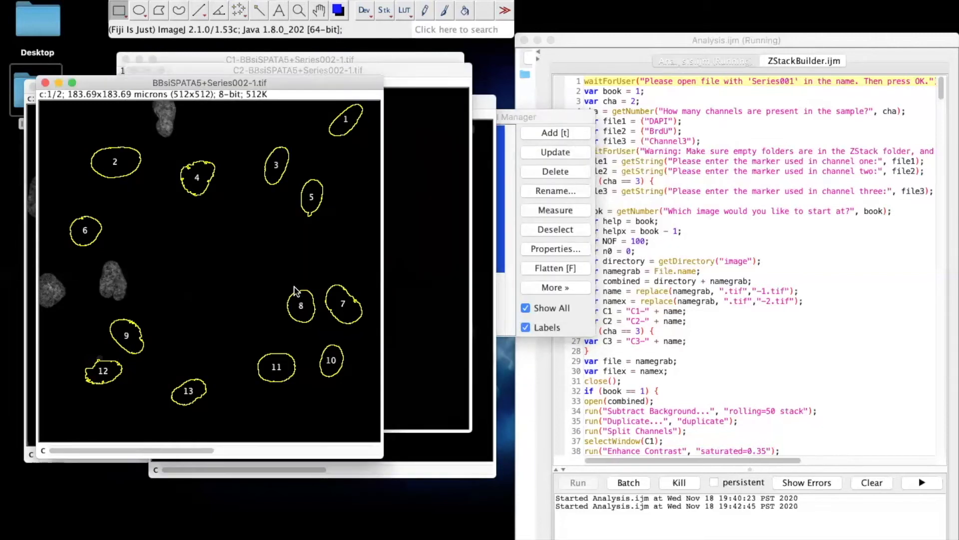
Discard the Series002 ROI overlay and continue to image 3.
left_click(540, 171)
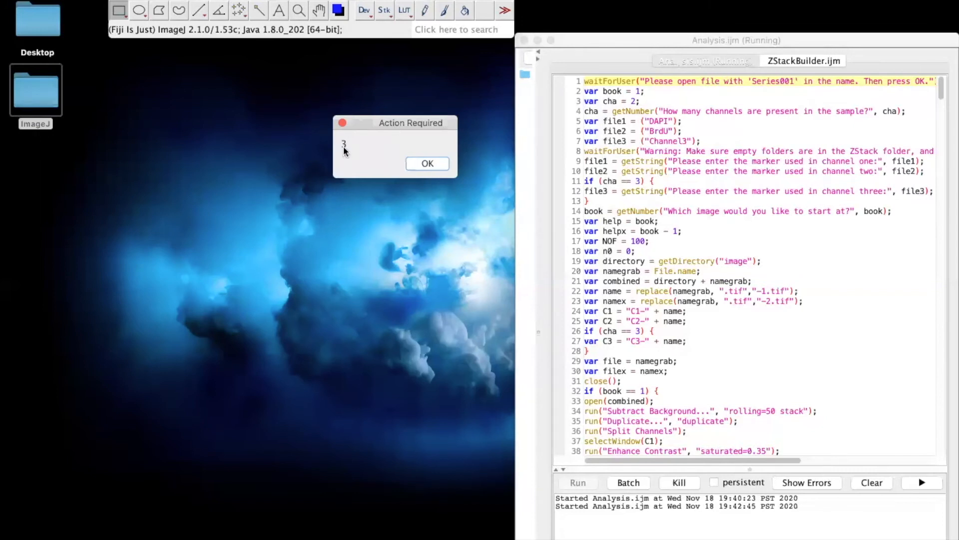
left_click(427, 164)
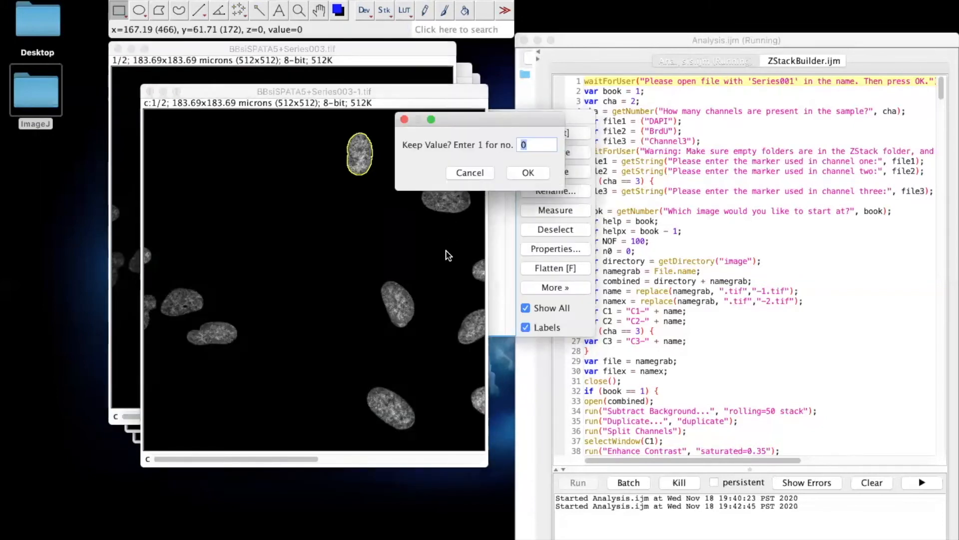
In Series003, keep nuclei 1 to 3 and 6 with the default 0 and reject nuclei 4 and 5 by answering 1.
key("Return")
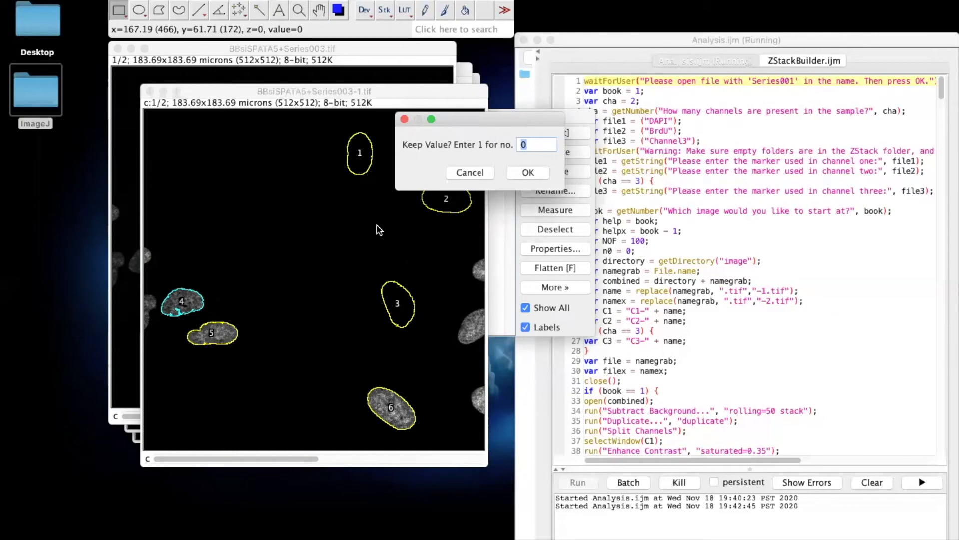
type("1")
key("Return")
type("1")
key("Return")
key("Return")
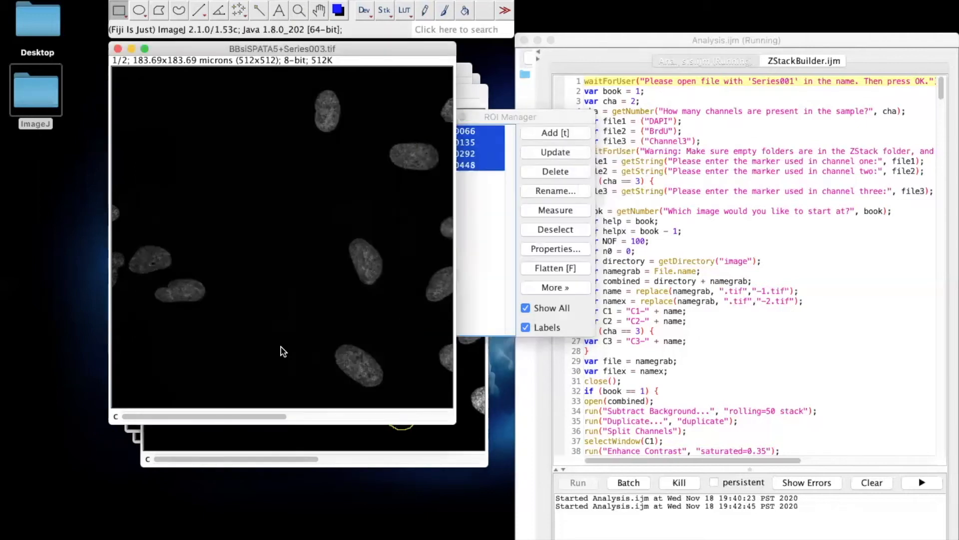
Discard the Series003 ROI overlay and continue to image 4, moving the Series004 window clear of the prompt.
left_click(538, 170)
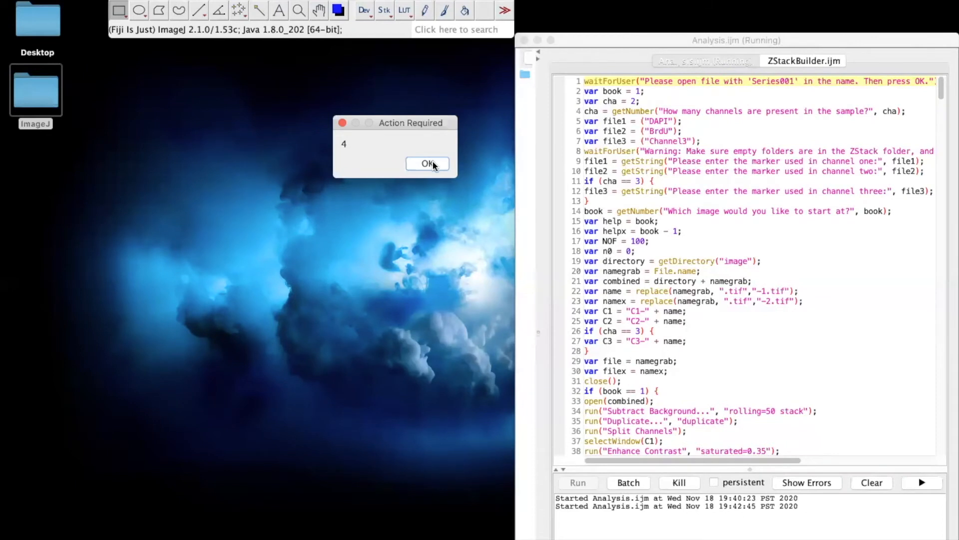
left_click(432, 164)
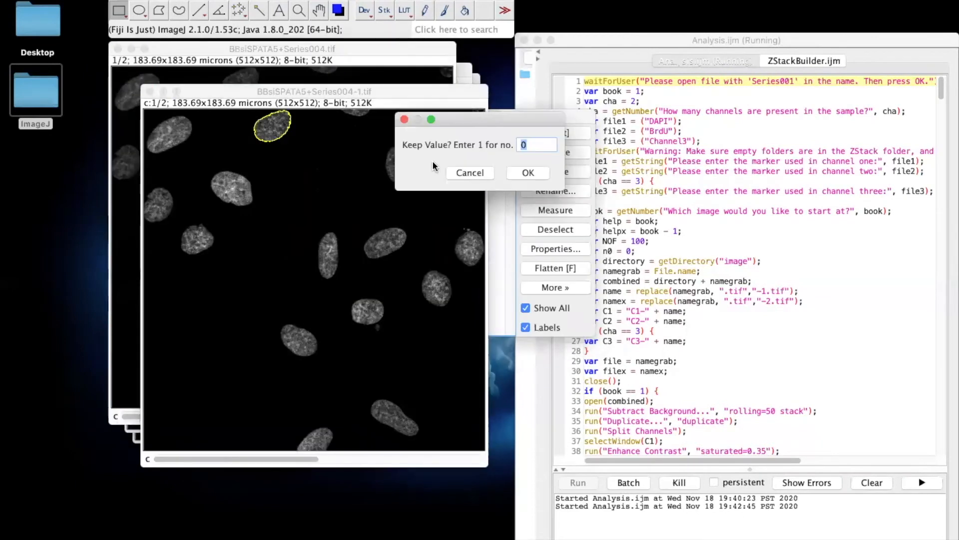
left_click_drag(413, 97, 309, 91)
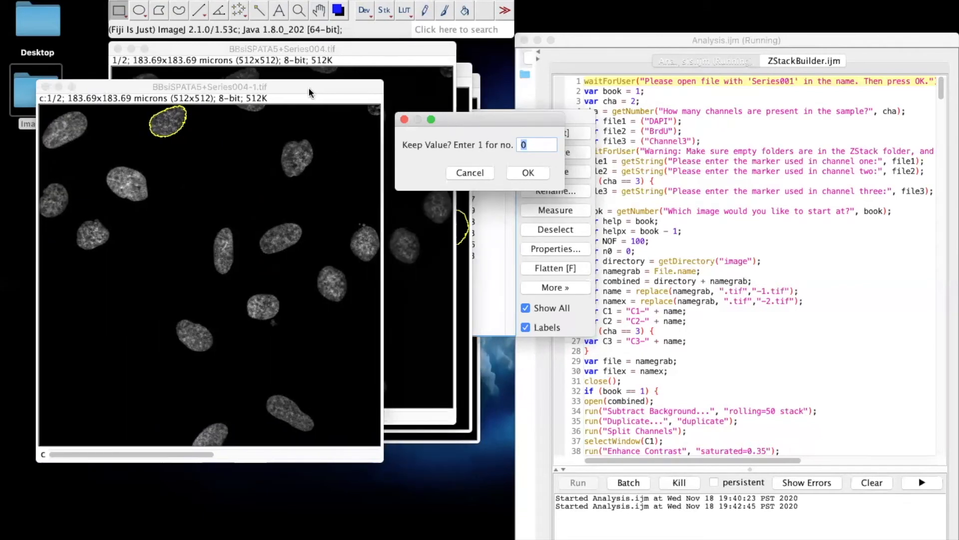
Keep the values for nuclei 1 to 12 in Series004 with the default answer 0.
key("Return")
key("Return")
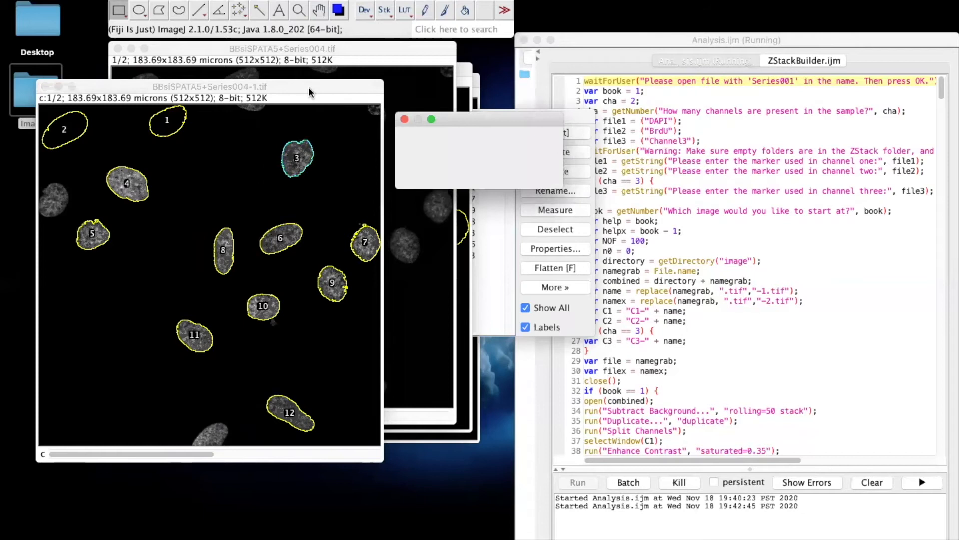
key("Return")
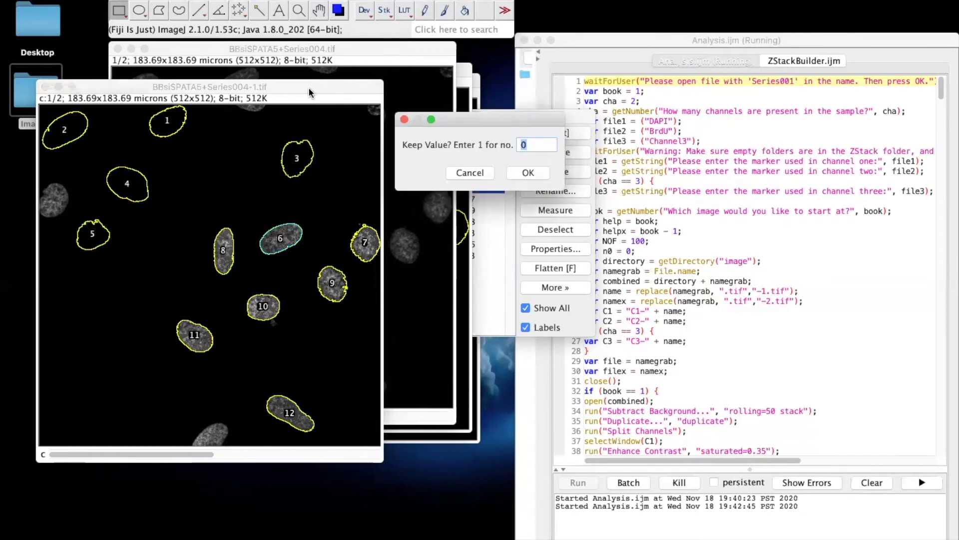
key("Return")
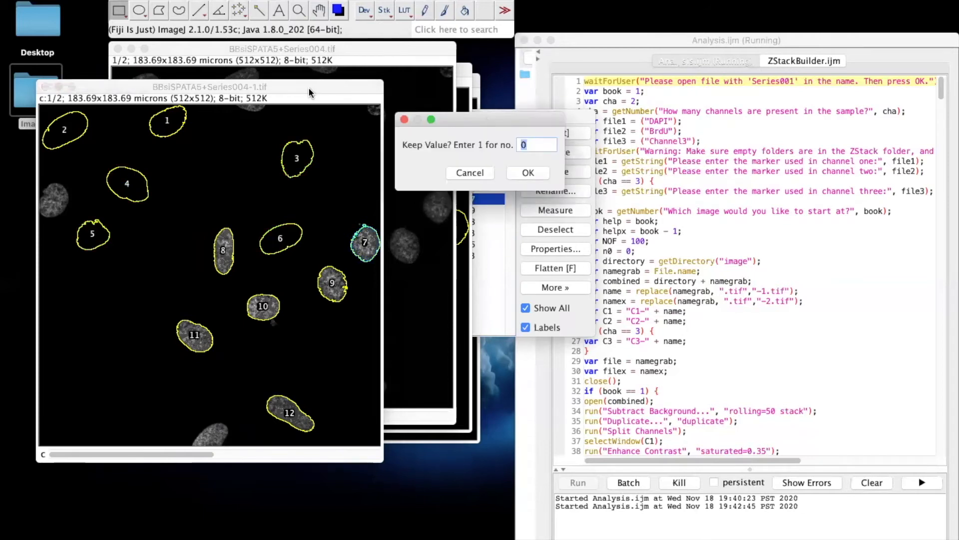
key("Return")
key("Return")
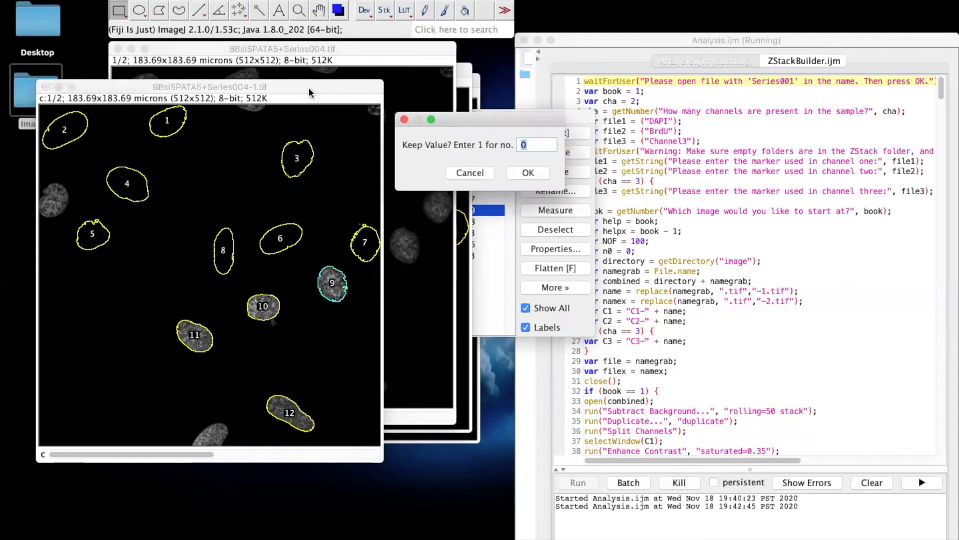
key("Return")
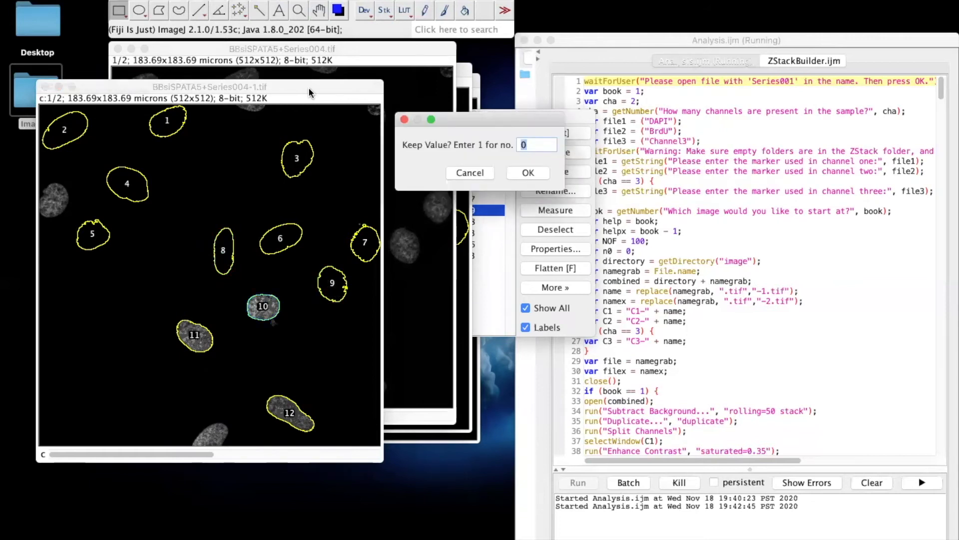
key("Return")
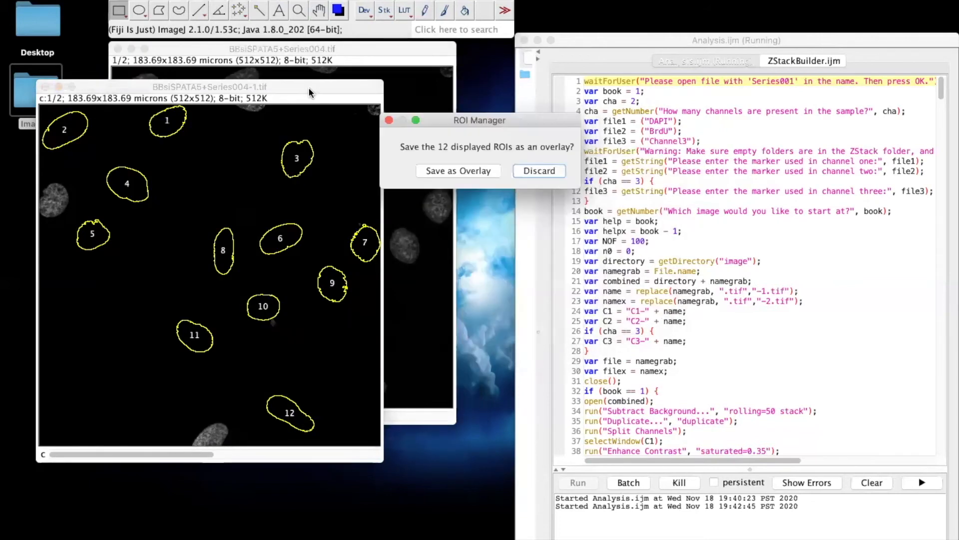
Discard the Series004 ROI overlay and continue to image 5, moving the Series005 window clear of the prompt.
key("Return")
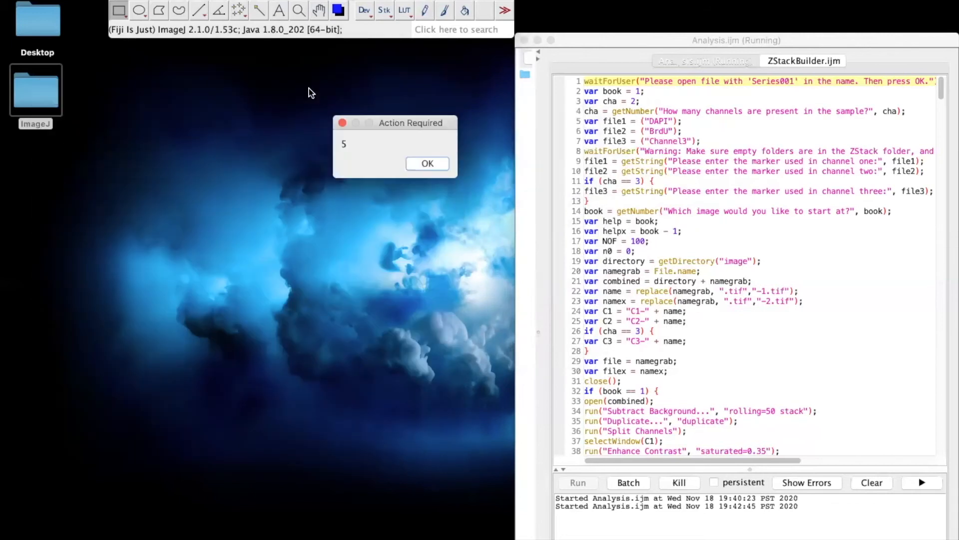
key("Return")
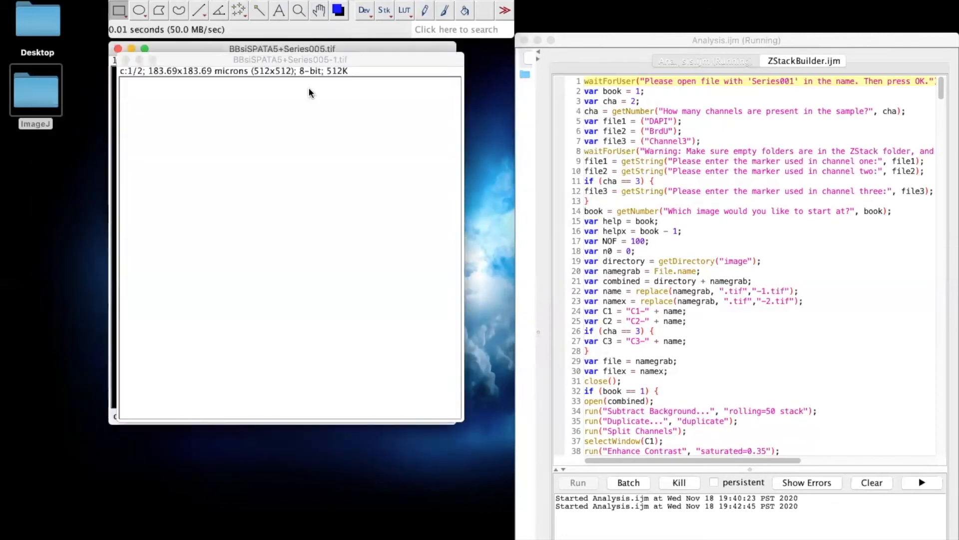
left_click_drag(353, 95, 262, 93)
Keep the values for nuclei 1 to 3 in Series005 with 0 and reject nucleus 4 by answering 1.
key("Return")
key("Return")
key("Return")
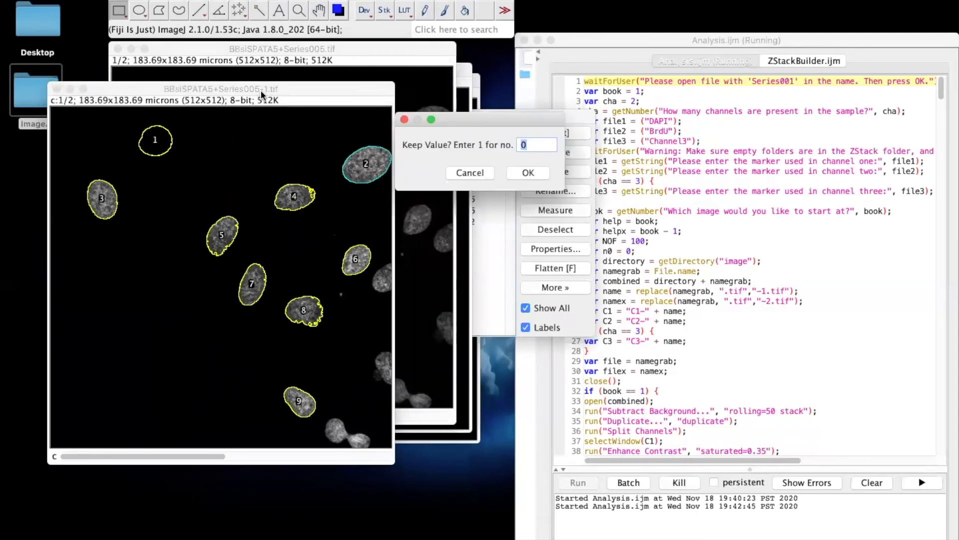
type("1")
key("Return")
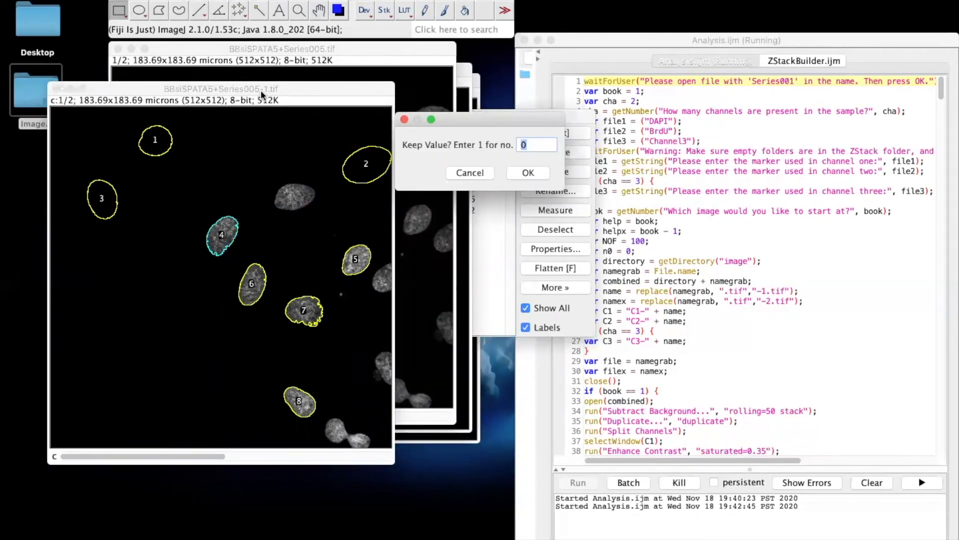
Finish Series005 by rejecting the ragged-edged nucleus 7 with 1 and keeping the other remaining nuclei, and discard the ROI overlay.
key("Return")
key("Return")
key("Return")
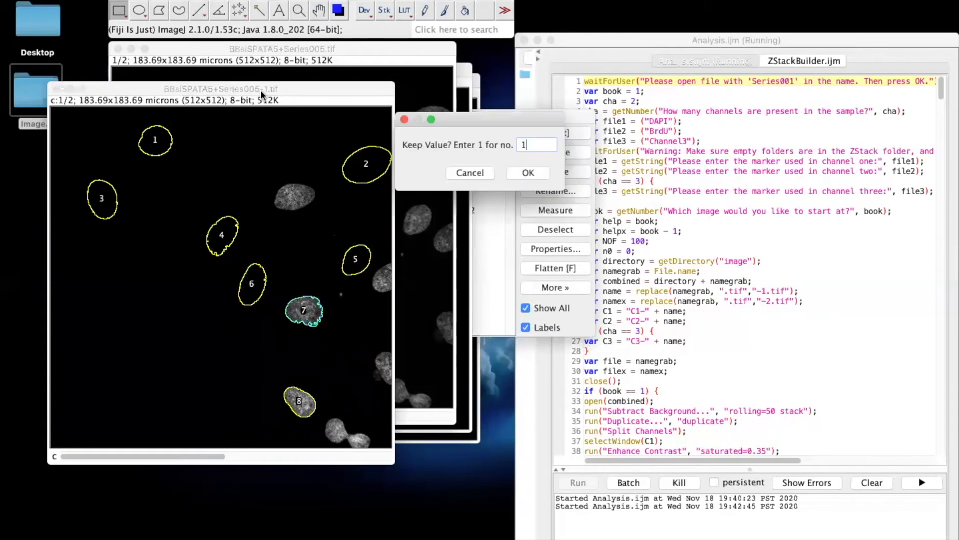
key("Return")
key("Return")
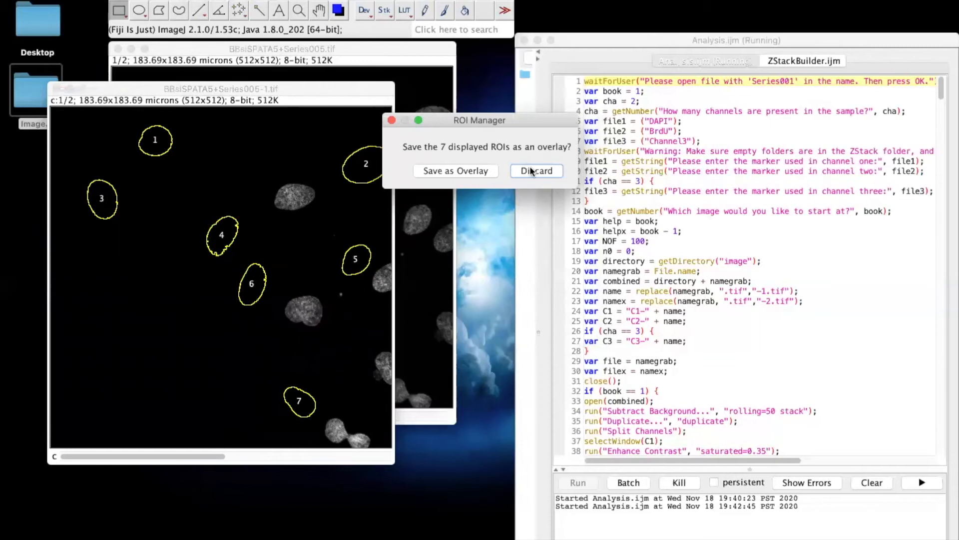
left_click(535, 172)
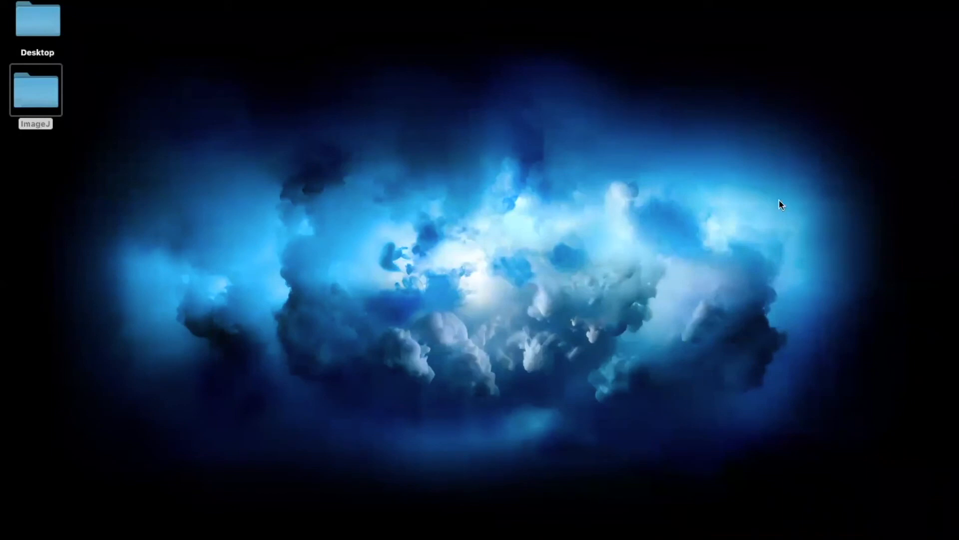
Open the ImageJ folder from the desktop and expand its siSPATA5#5 subfolder.
left_click(26, 96)
double_click(25, 96)
scroll(401, 314, "up", 10)
left_click(155, 137)
left_click(154, 133)
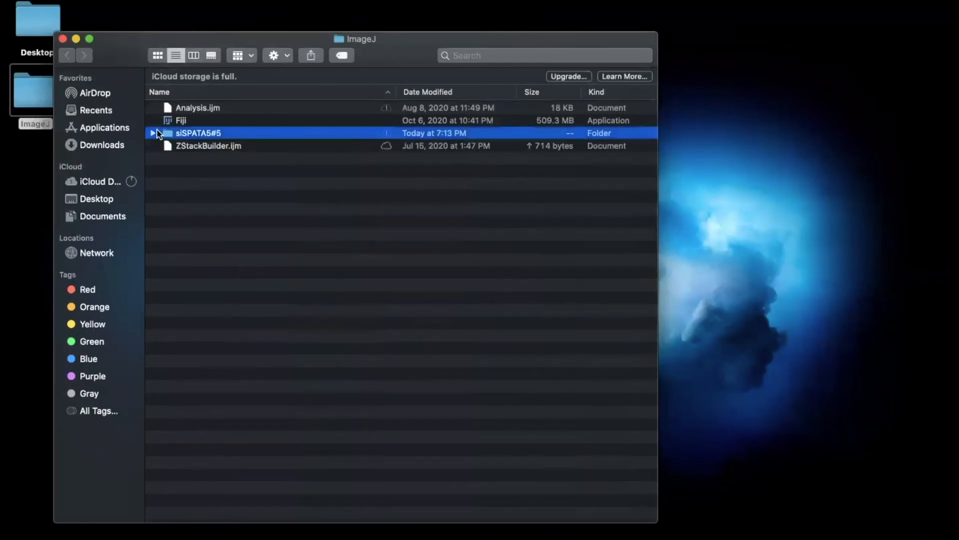
left_click(153, 133)
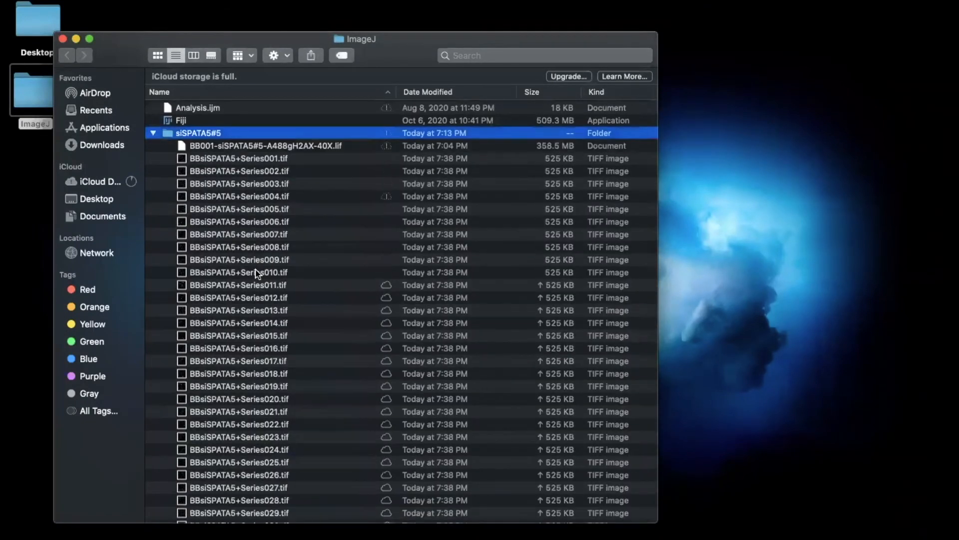
Examine the saved result CSV files in the DAPI and H2AX folders, and close the folder window.
scroll(321, 92, "down", 2)
scroll(340, 130, "up", 2)
scroll(330, 201, "down", 10)
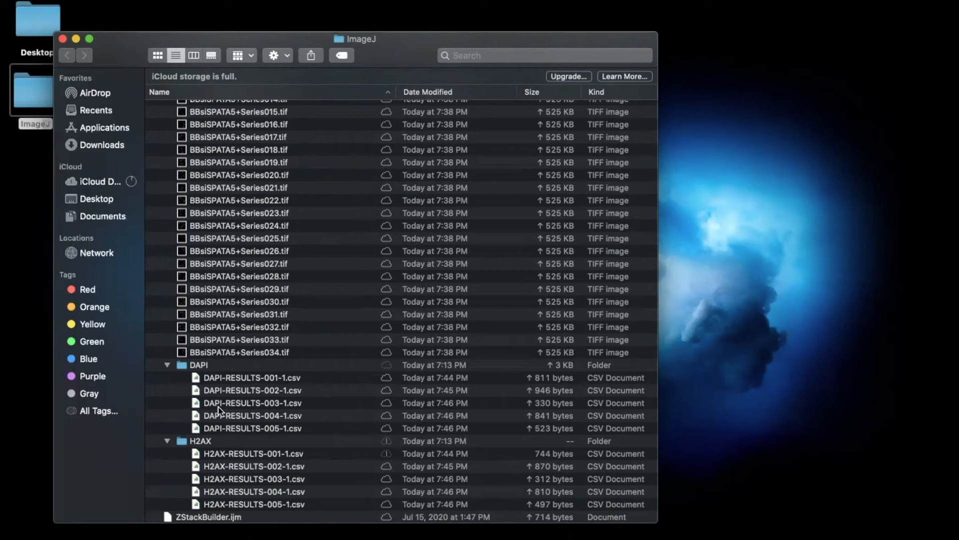
left_click(62, 39)
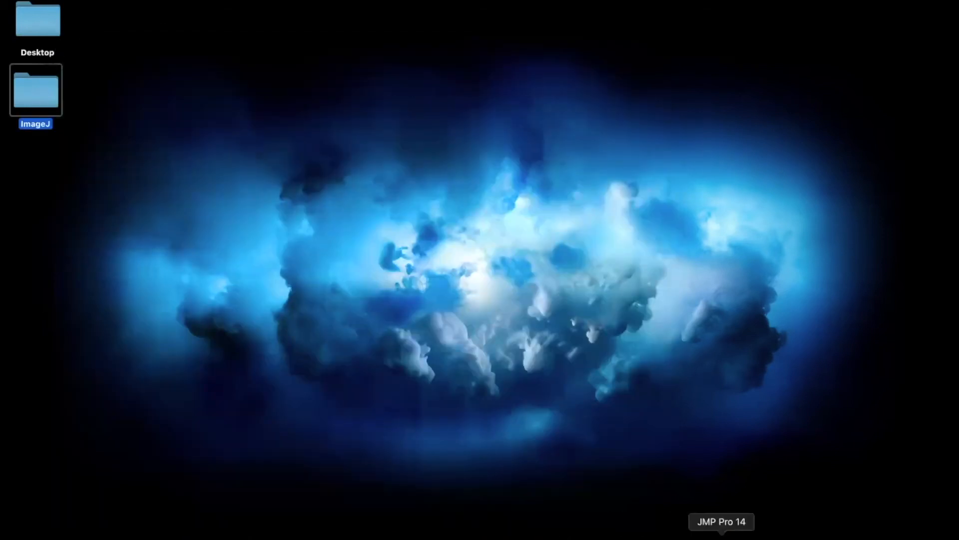
Switch to JMP Pro 14 and start a Multiple File Import.
left_click(726, 535)
left_click(84, 0)
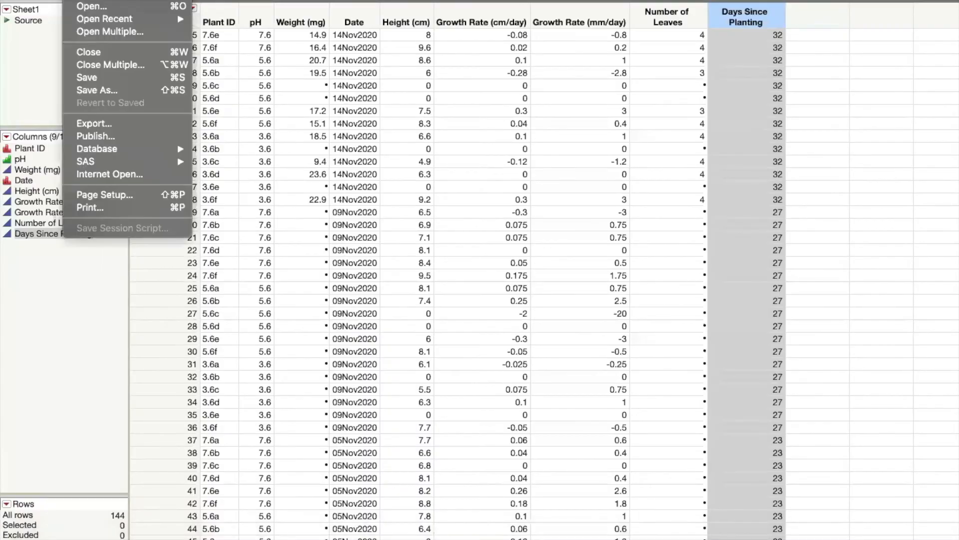
left_click(105, 33)
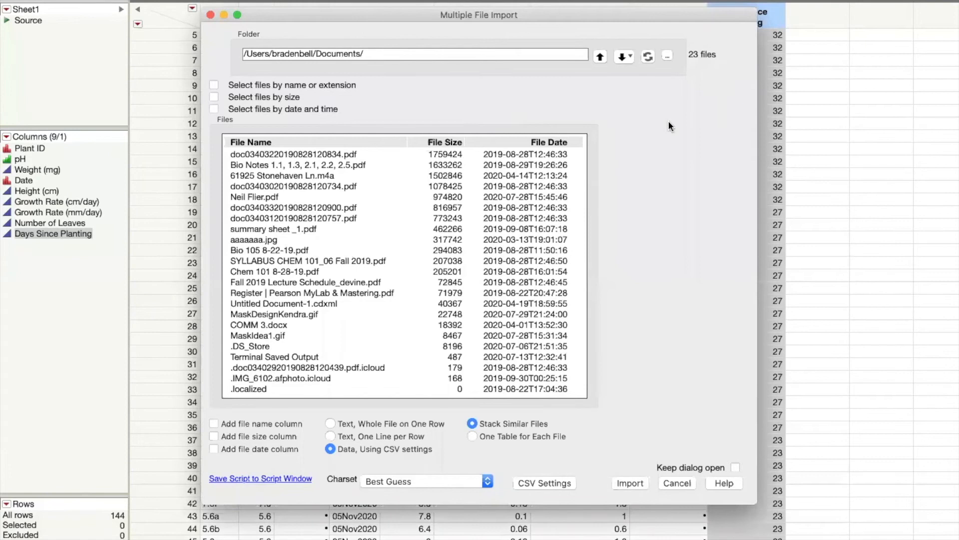
Set the import folder to DAPI inside ImageJ/siSPATA5#5 on the Desktop.
left_click(670, 57)
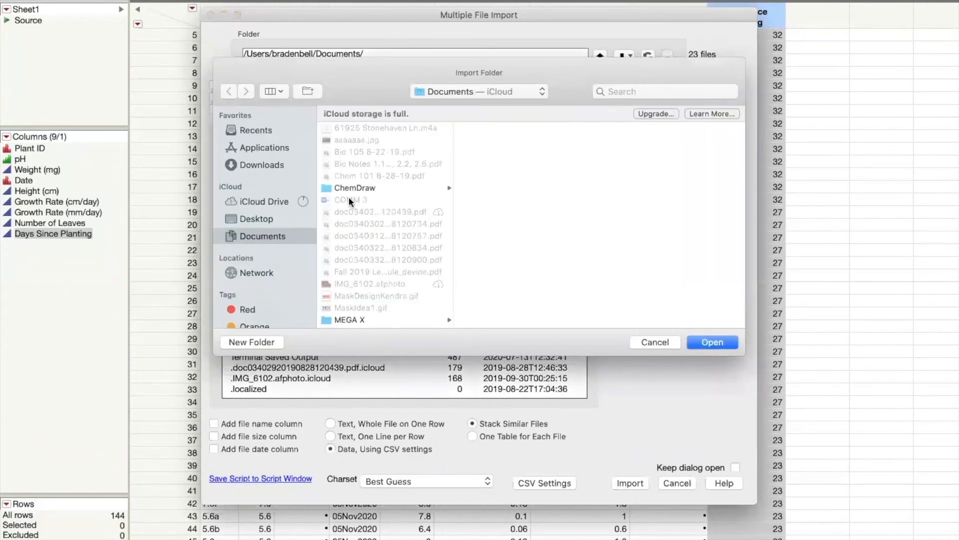
left_click(259, 219)
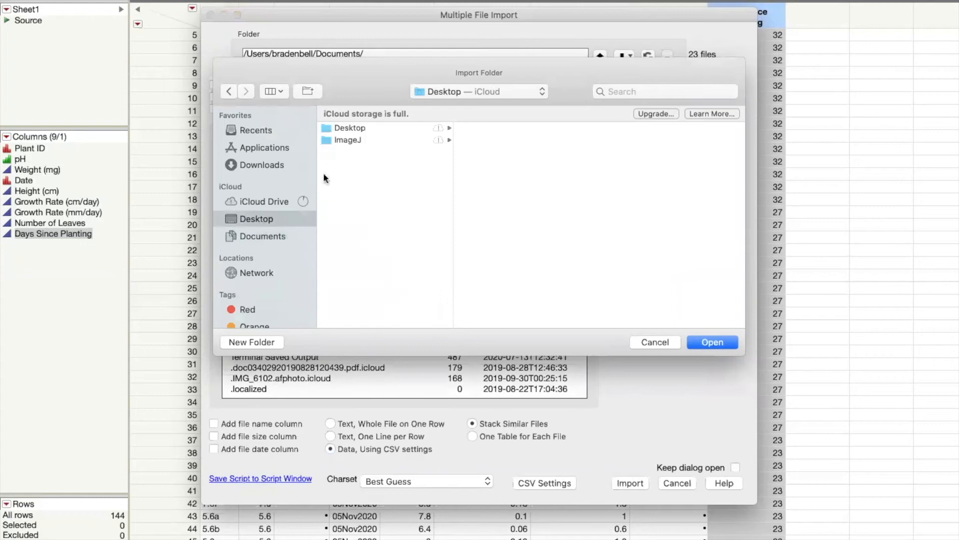
left_click(391, 140)
left_click(517, 151)
scroll(676, 243, "down", 5)
left_click(619, 309)
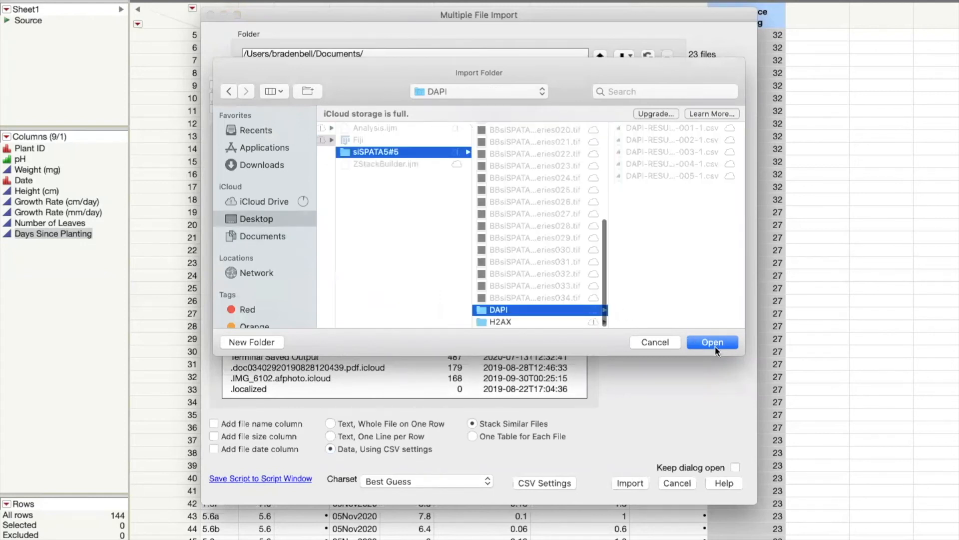
left_click(714, 344)
Import the DAPI result CSV files as one stacked data table and move its window over the plant data table.
left_click(625, 292)
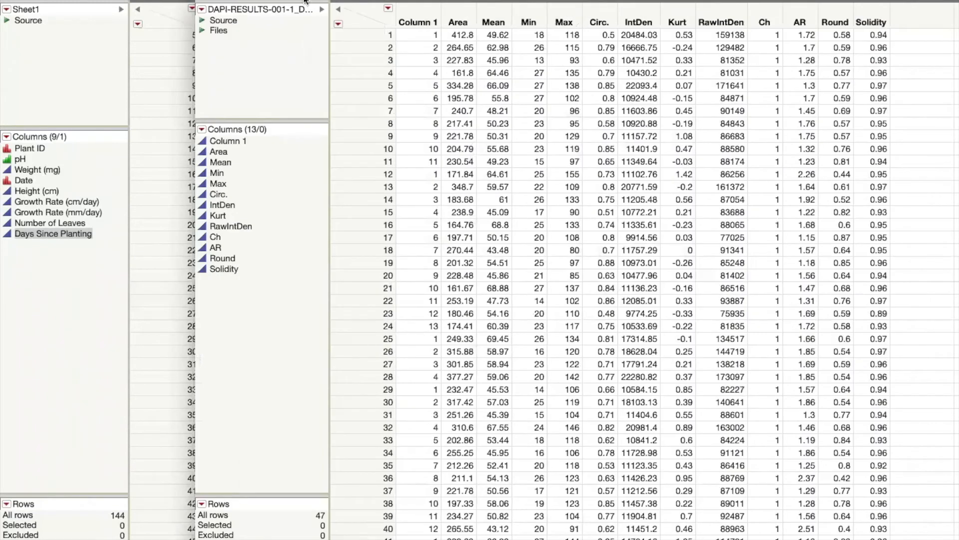
left_click_drag(472, 2, 277, 1)
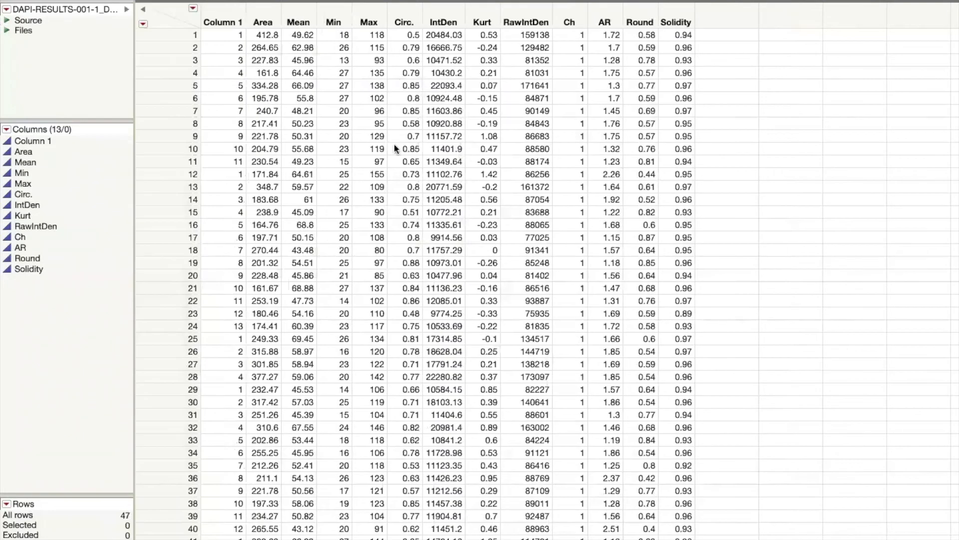
Start another Multiple File Import and set its folder to H2AX inside ImageJ/siSPATA5#5 on the Desktop.
left_click(74, 0)
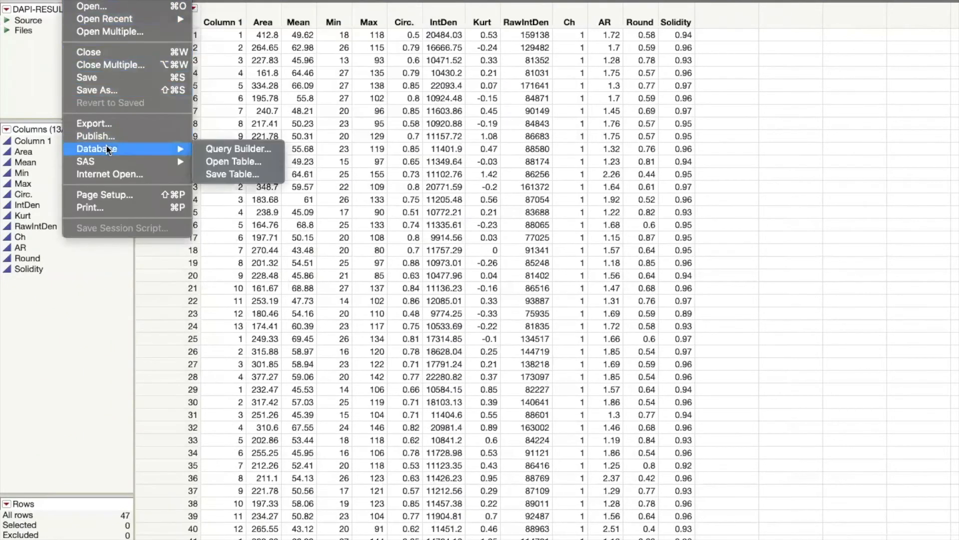
left_click(110, 32)
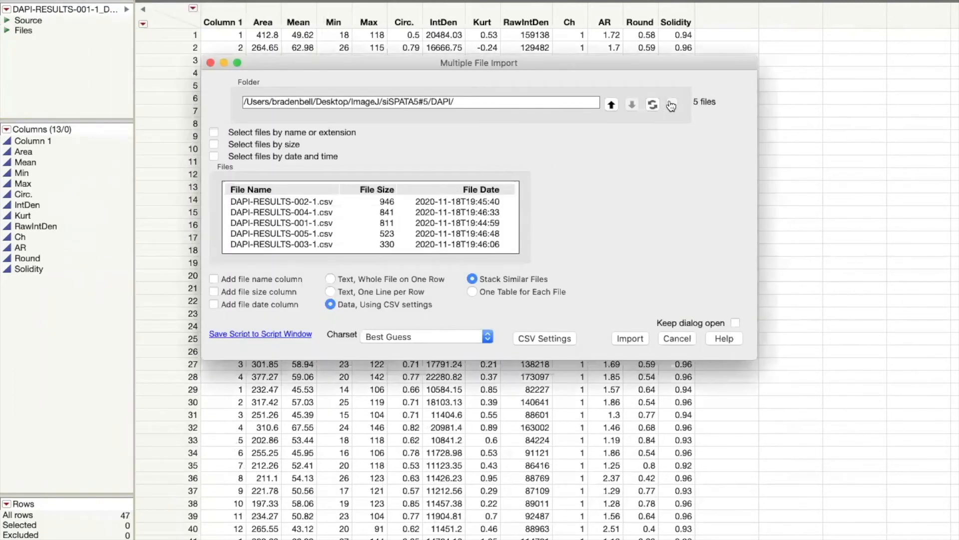
left_click(672, 104)
left_click(479, 94)
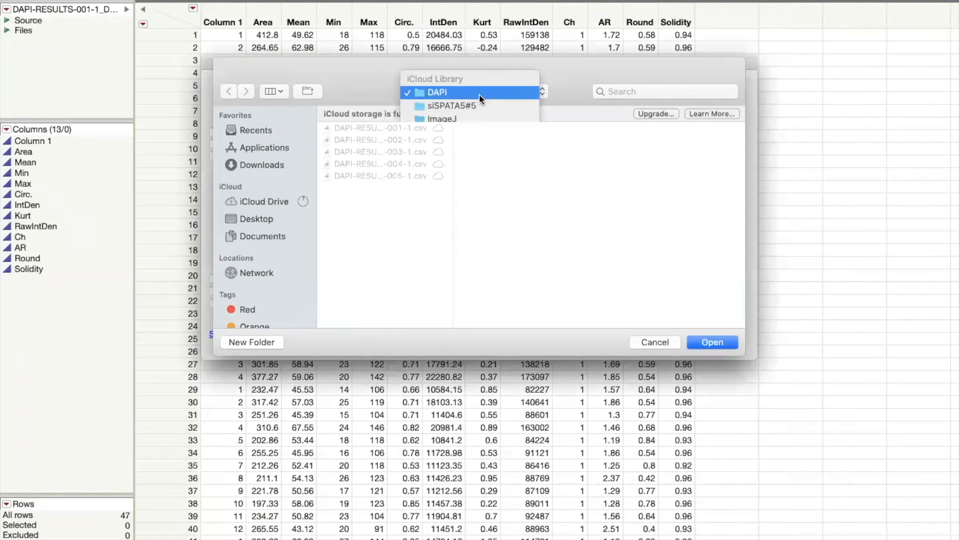
left_click(459, 104)
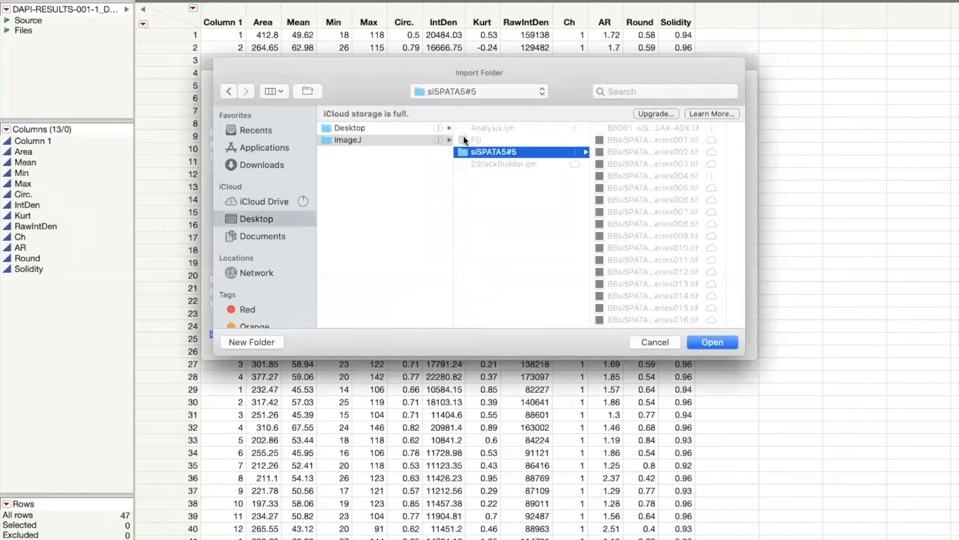
scroll(676, 260, "down", 10)
left_click(618, 319)
left_click(725, 343)
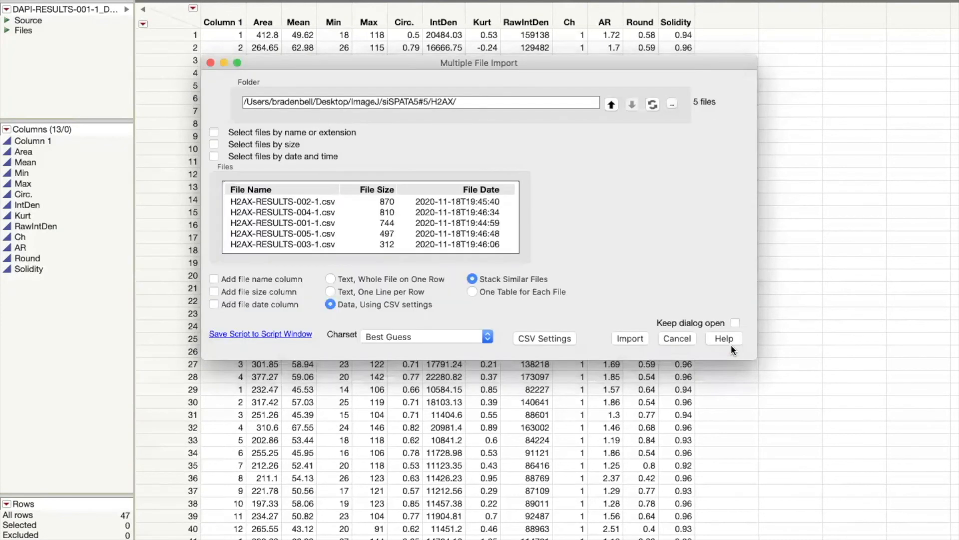
Import the H2AX result CSV files as one stacked data table and arrange its window above the DAPI table window.
left_click(619, 341)
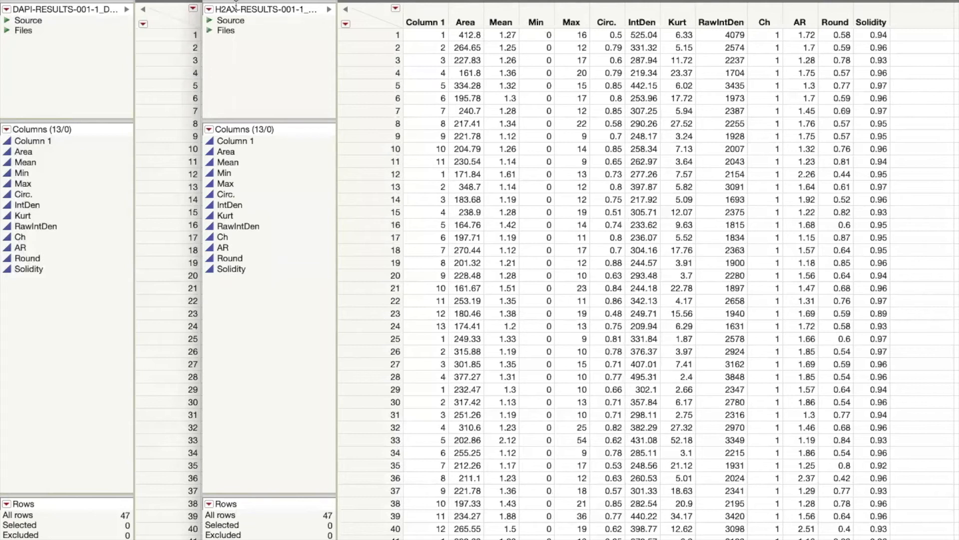
left_click_drag(252, 1, 110, 103)
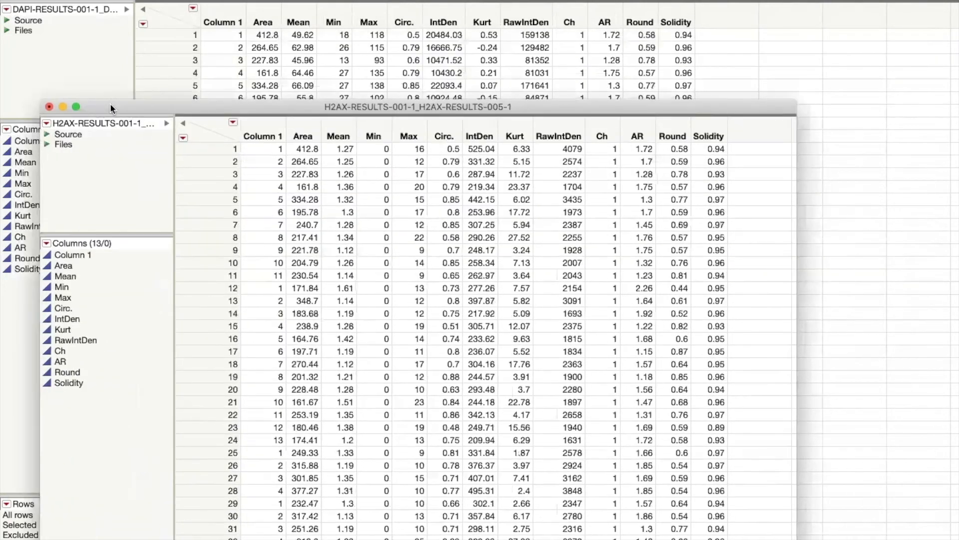
left_click_drag(343, 4, 367, 240)
left_click_drag(307, 115, 292, 26)
left_click(22, 0)
left_click(810, 243)
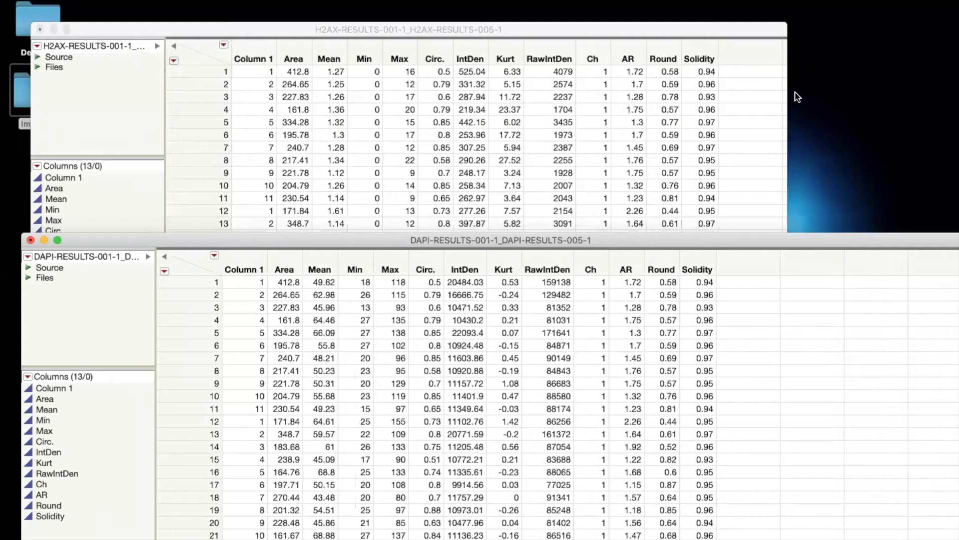
left_click_drag(754, 242, 732, 221)
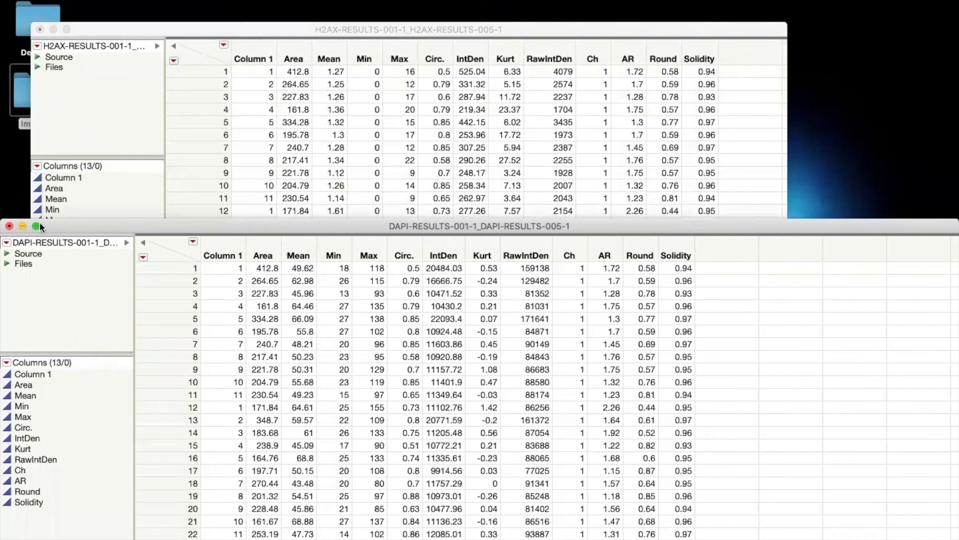
Copy all columns from Column 1 to Solidity of the H2AX table and paste them after Solidity in the DAPI table.
left_click(67, 28)
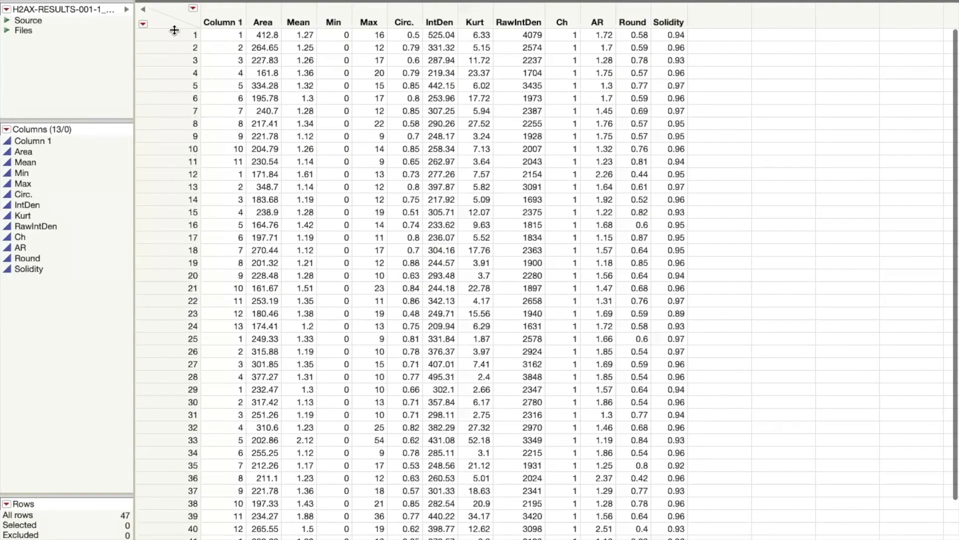
left_click_drag(220, 22, 663, 35)
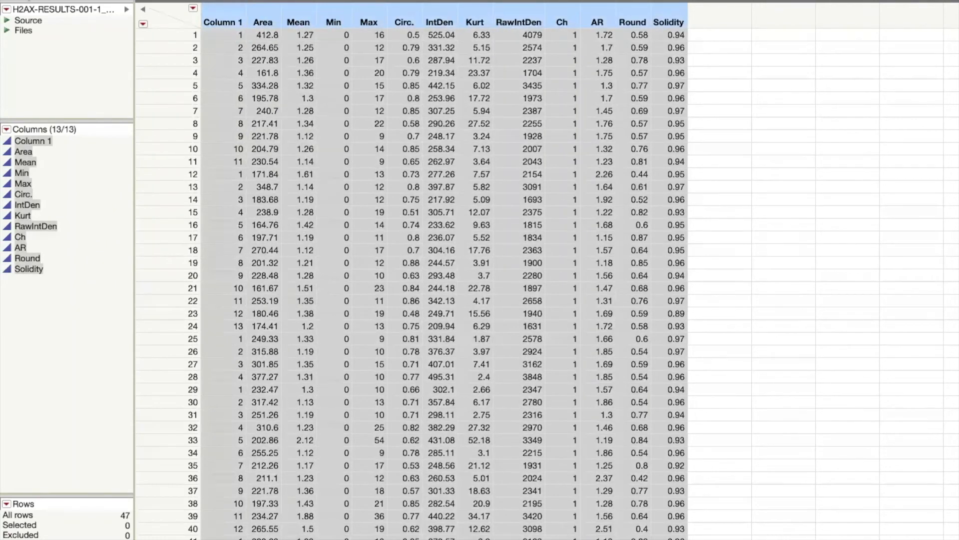
key("super+m")
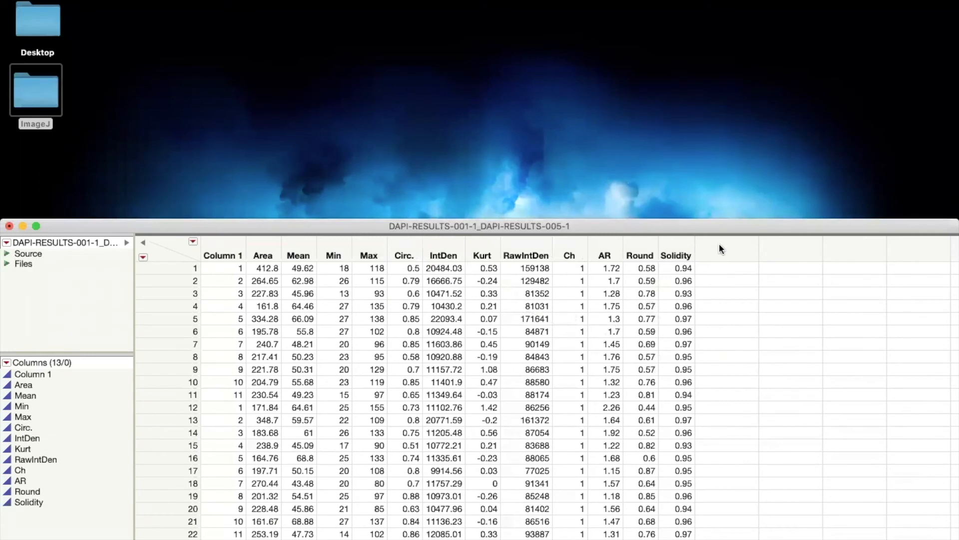
double_click(713, 273)
left_click(36, 228)
left_click(717, 33)
key("super+v")
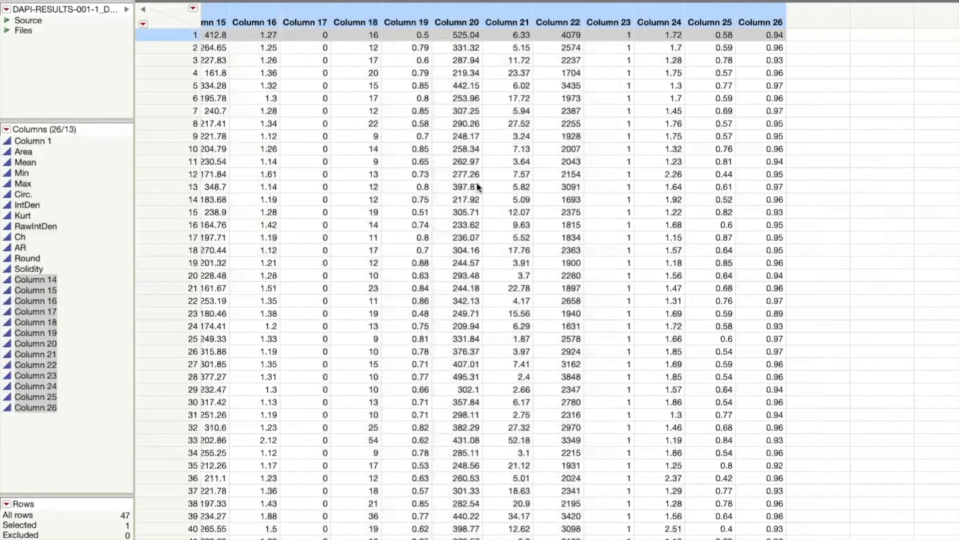
Examine the combined table, comparing the DAPI columns up to Solidity with the pasted H2AX columns 14 to 26.
scroll(477, 187, "left", 10)
scroll(477, 187, "left", 6)
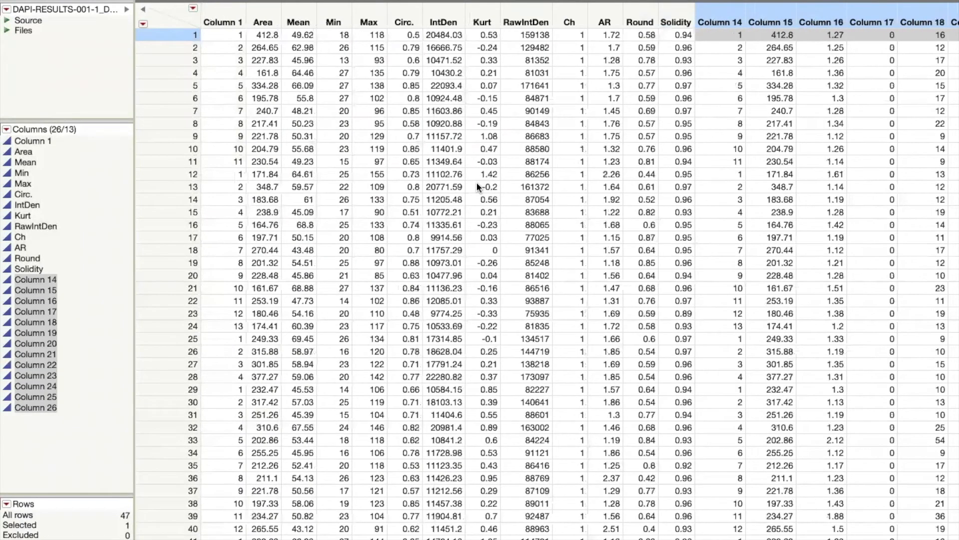
left_click(765, 110)
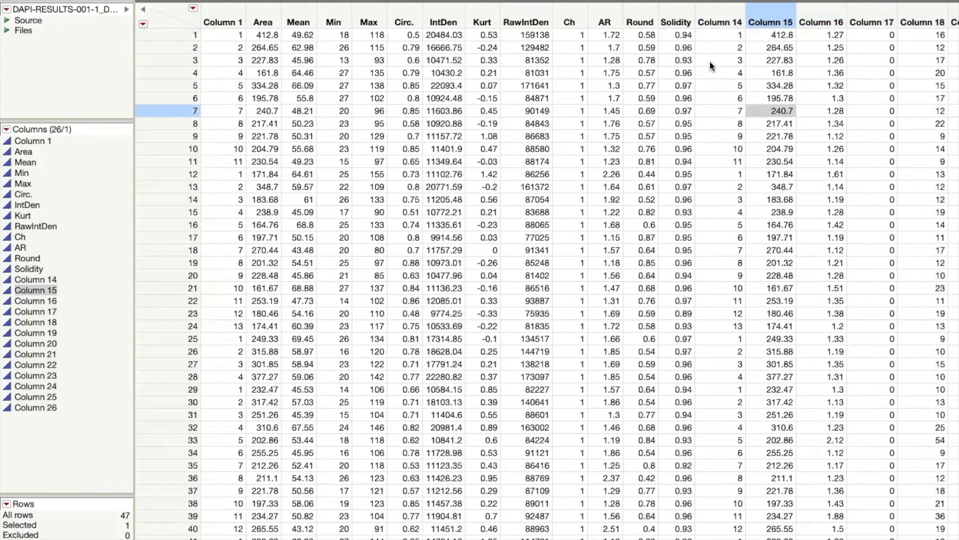
scroll(710, 54, "right", 2)
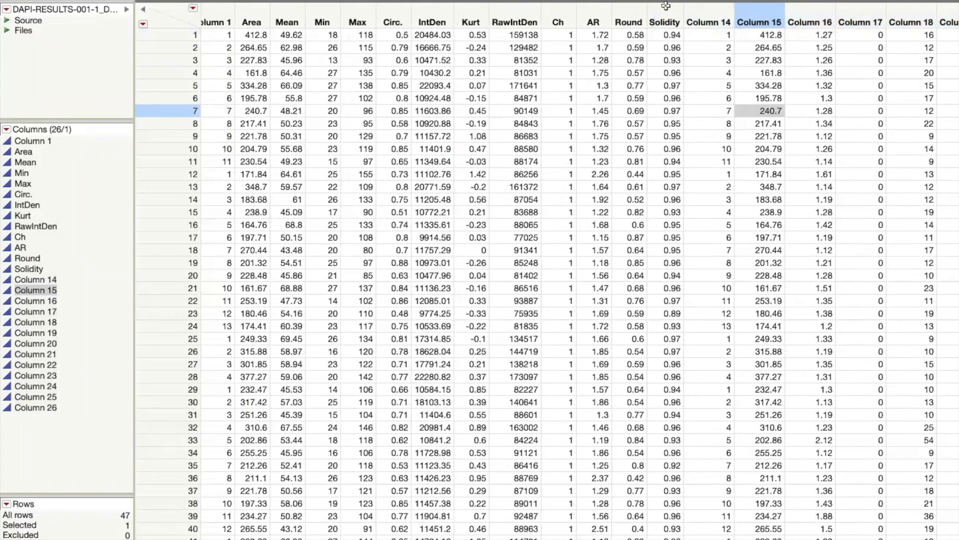
left_click(665, 6)
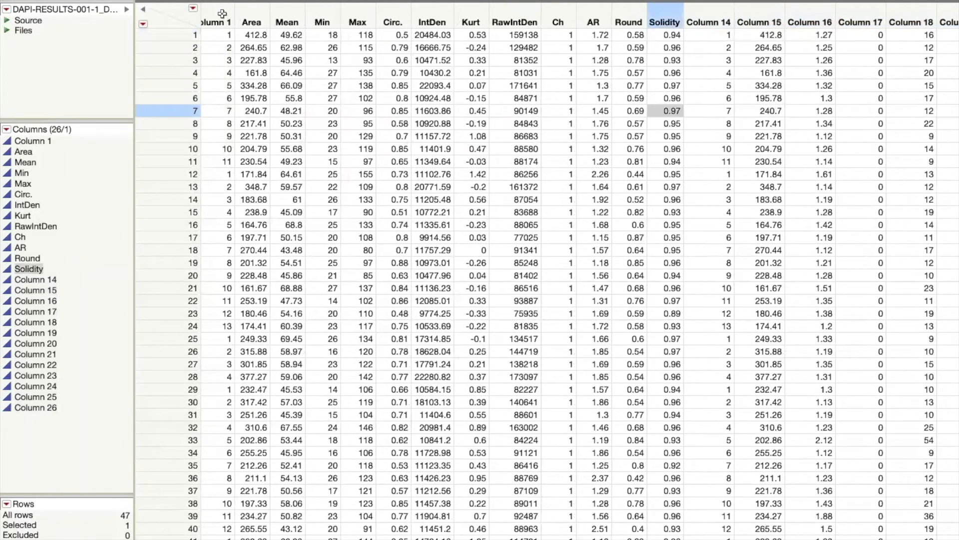
scroll(241, 44, "left", 2)
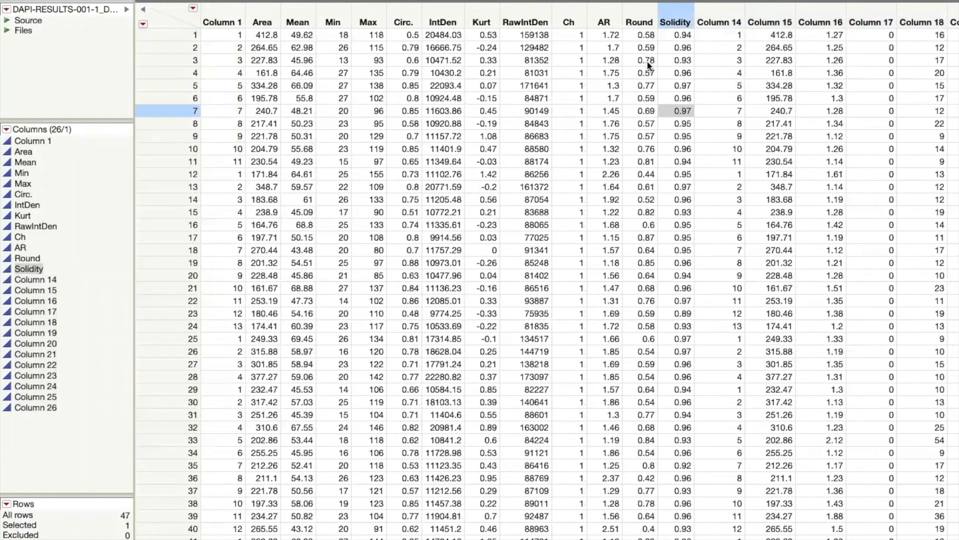
scroll(647, 65, "right", 5)
scroll(647, 61, "right", 15)
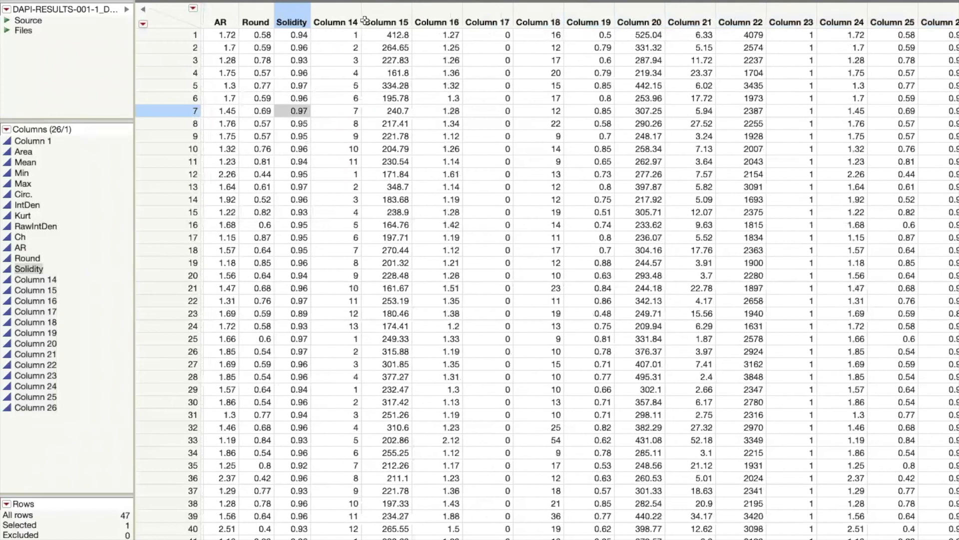
scroll(820, 134, "right", 3)
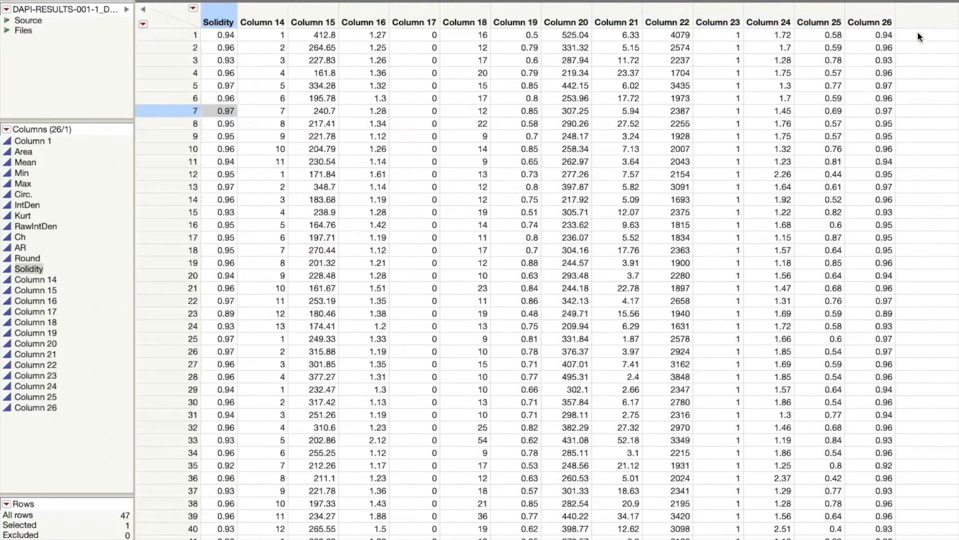
scroll(419, 235, "left", 10)
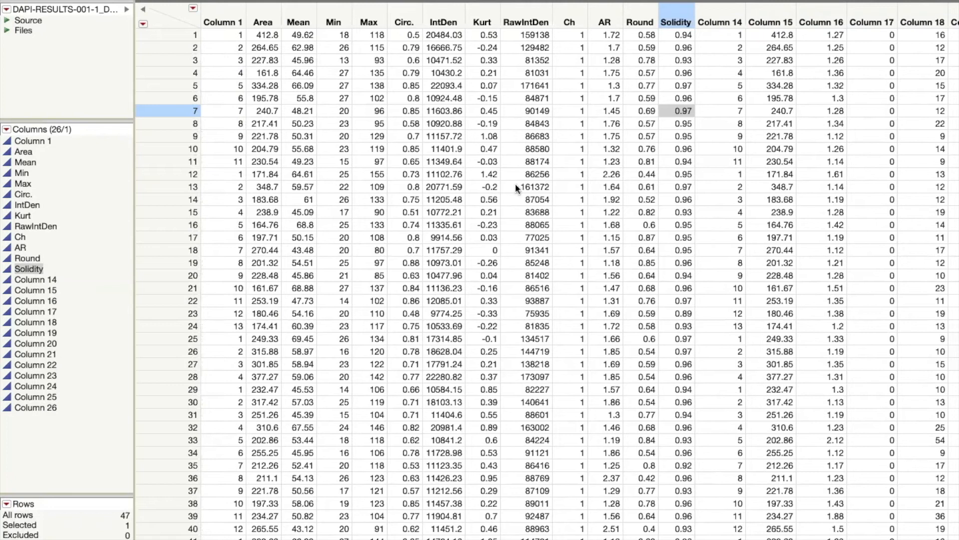
scroll(507, 185, "right", 10)
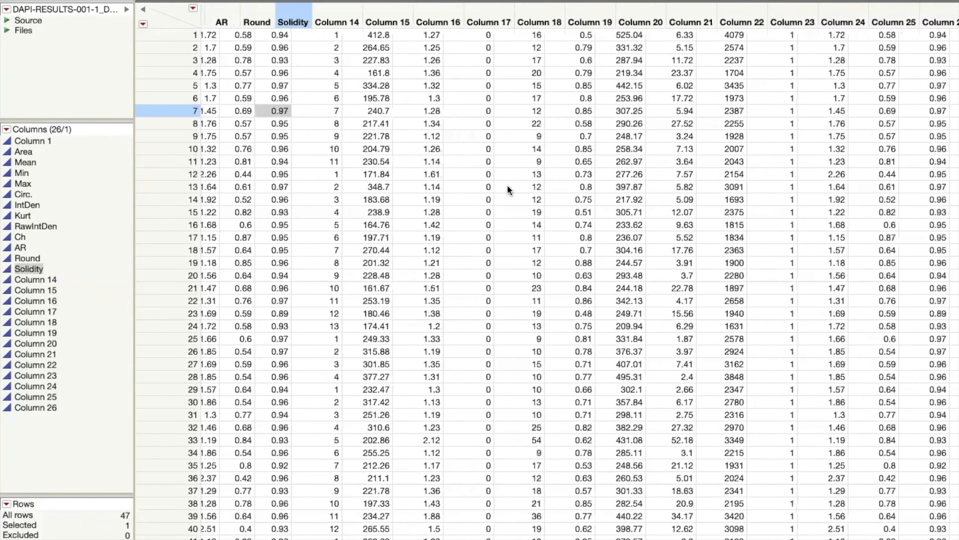
scroll(508, 185, "right", 2)
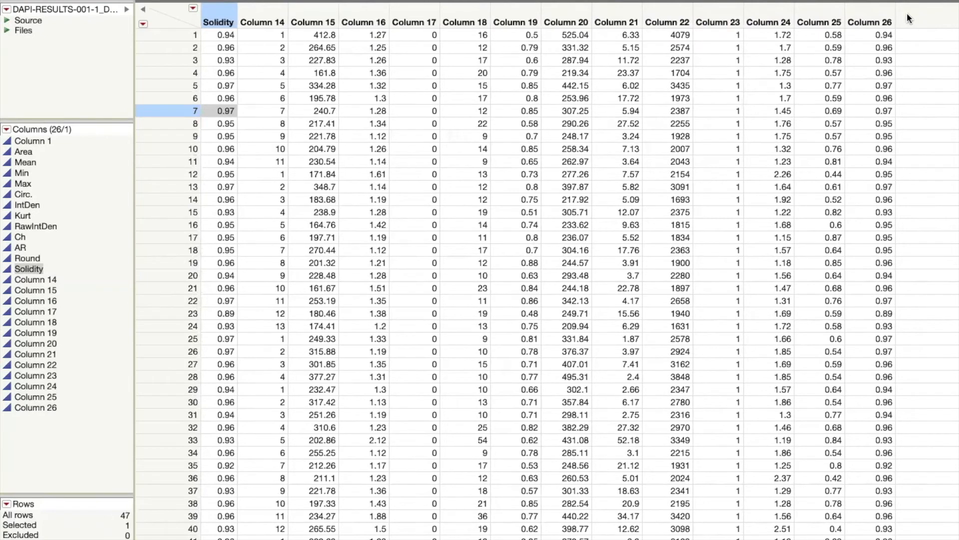
Add a nominal column named Treatment after Column 26 in the combined table.
double_click(907, 13)
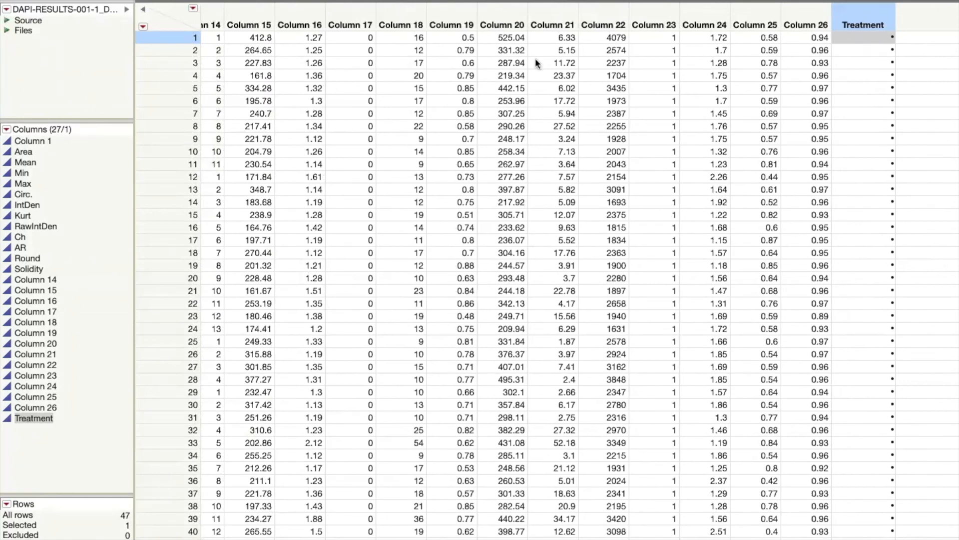
scroll(861, 150, "down", 3)
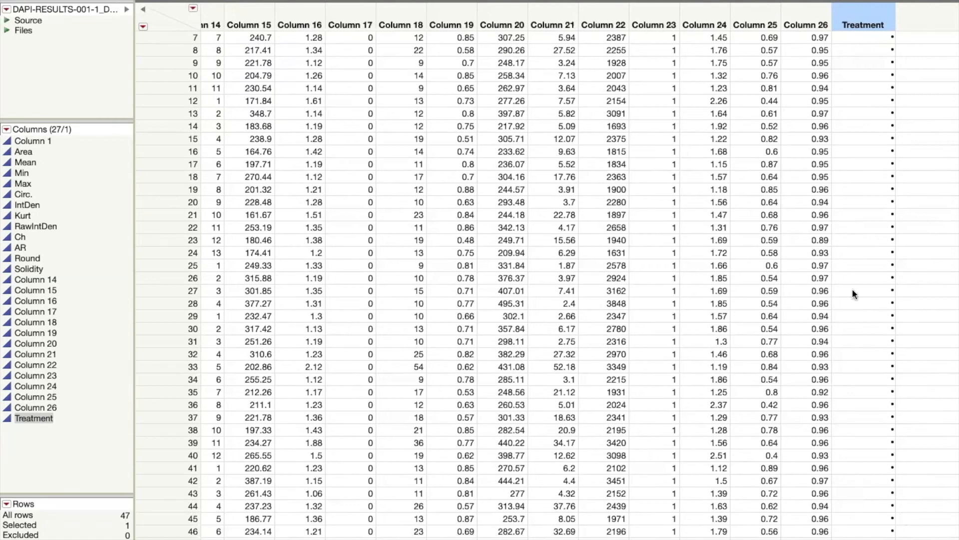
scroll(739, 498, "left", 5)
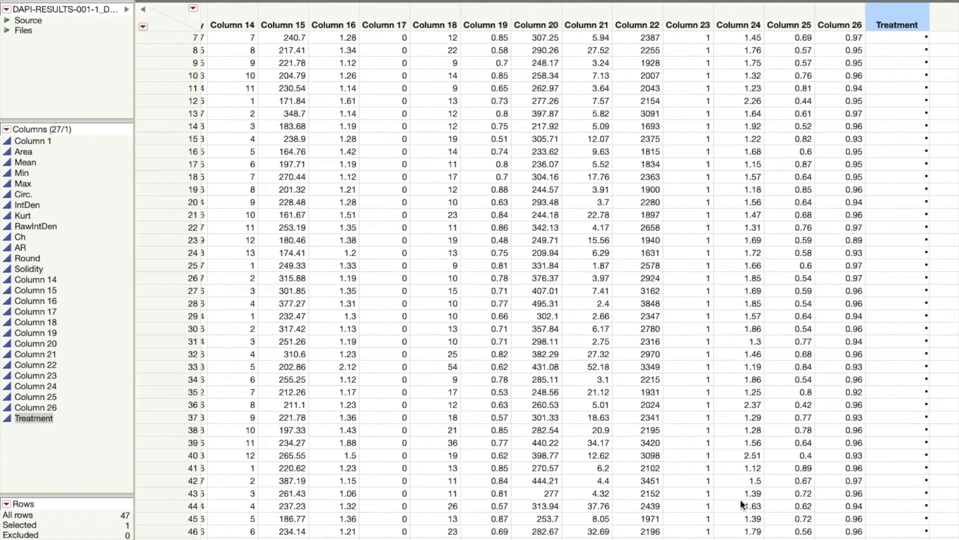
scroll(601, 302, "up", 3)
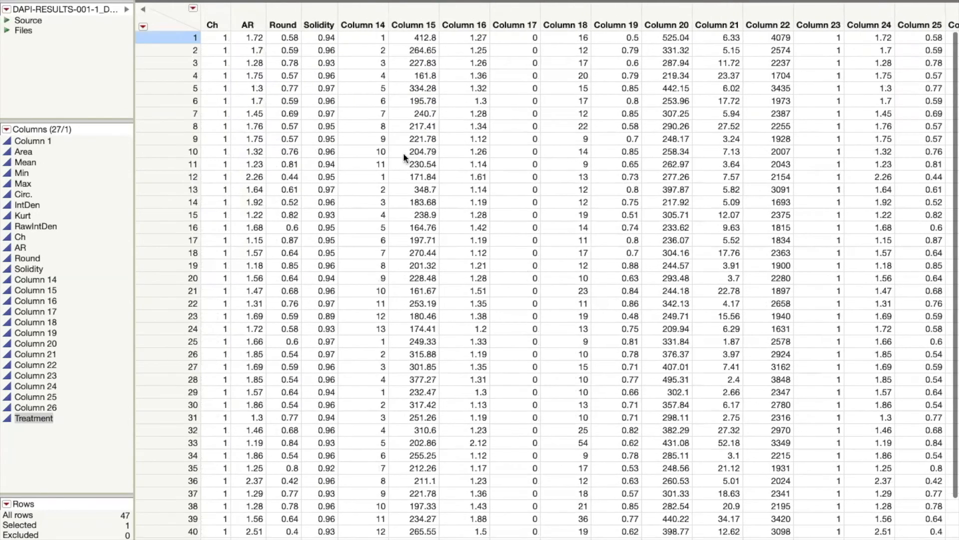
scroll(383, 129, "left", 5)
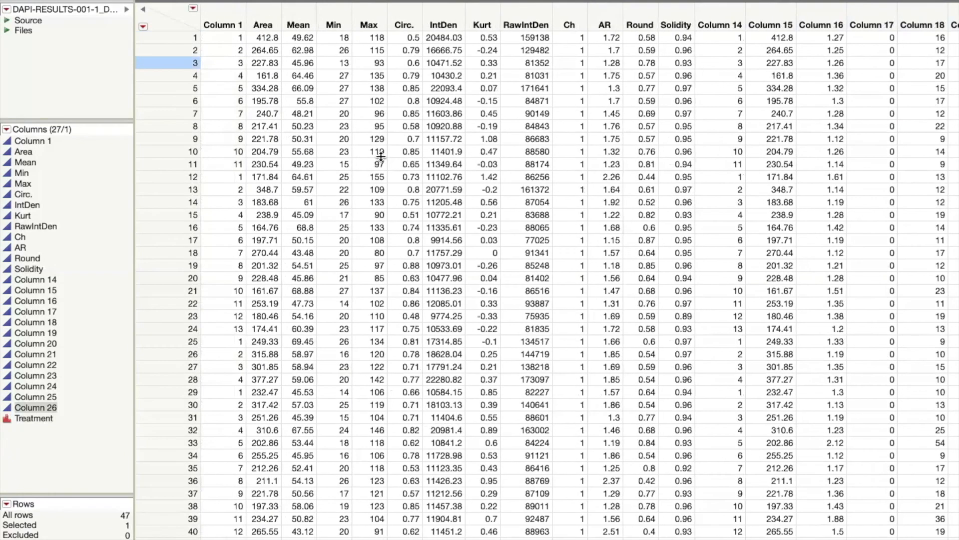
Compare the nucleus measurements in row 10 between the DAPI columns and the pasted H2AX columns, including Area, Column 15 and Column 22.
left_click(265, 37)
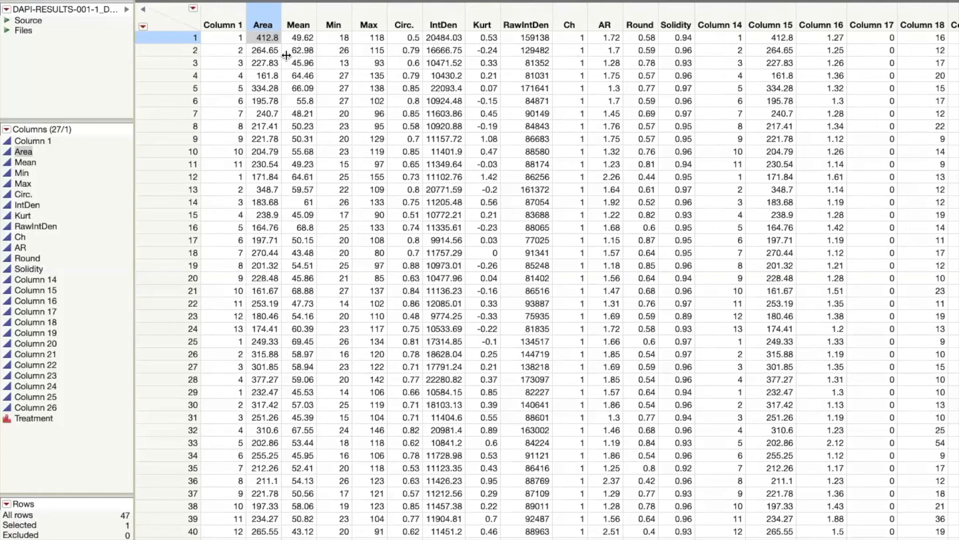
left_click(263, 152)
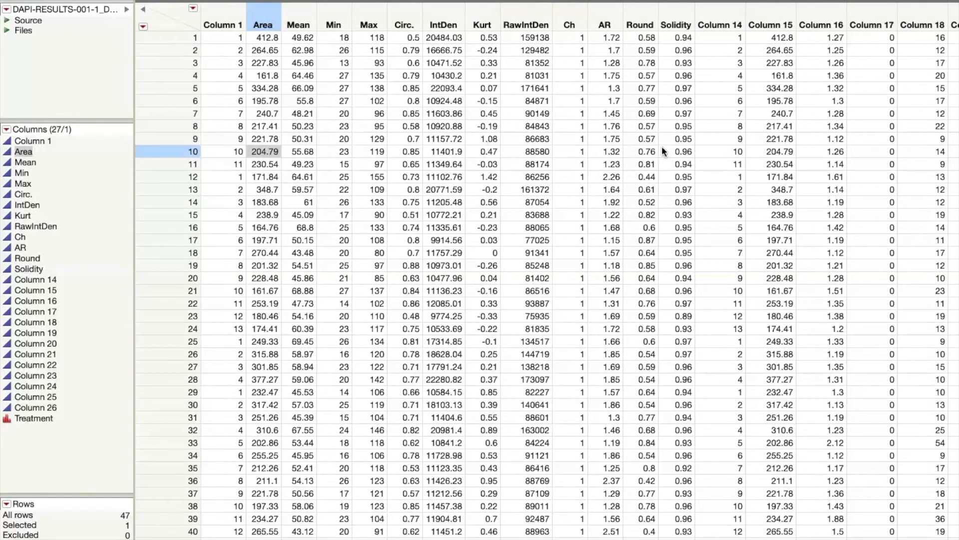
left_click(757, 150)
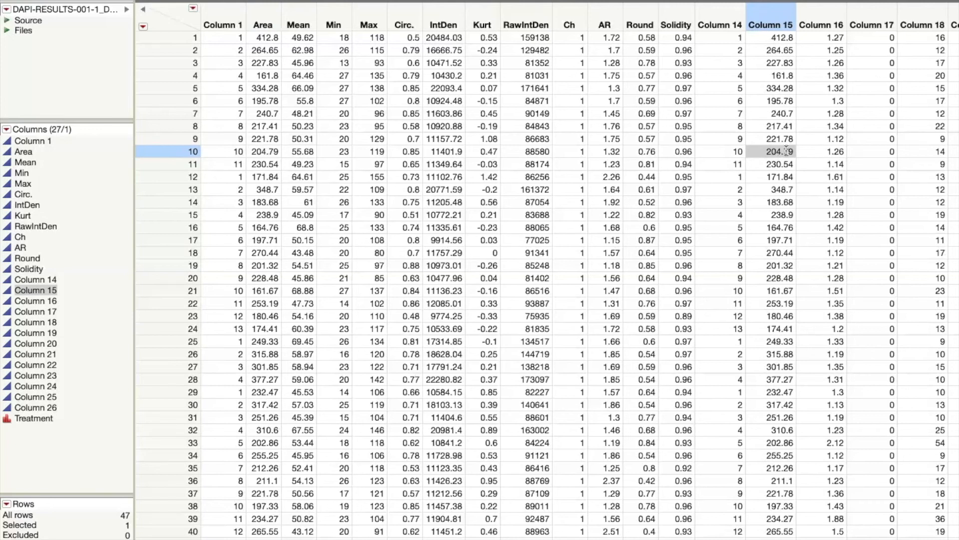
left_click(710, 146)
left_click(766, 147)
scroll(634, 155, "right", 10)
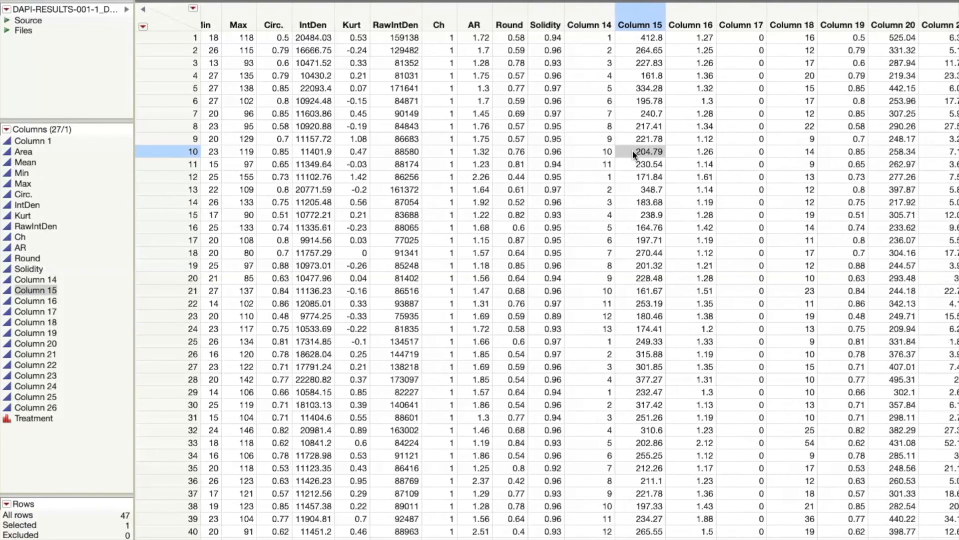
scroll(634, 155, "right", 3)
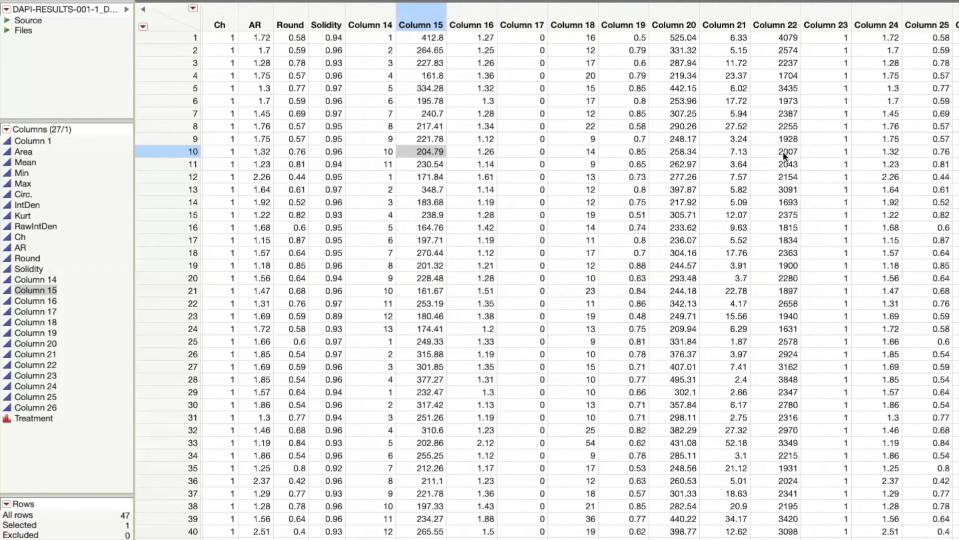
left_click(776, 154)
scroll(535, 208, "left", 13)
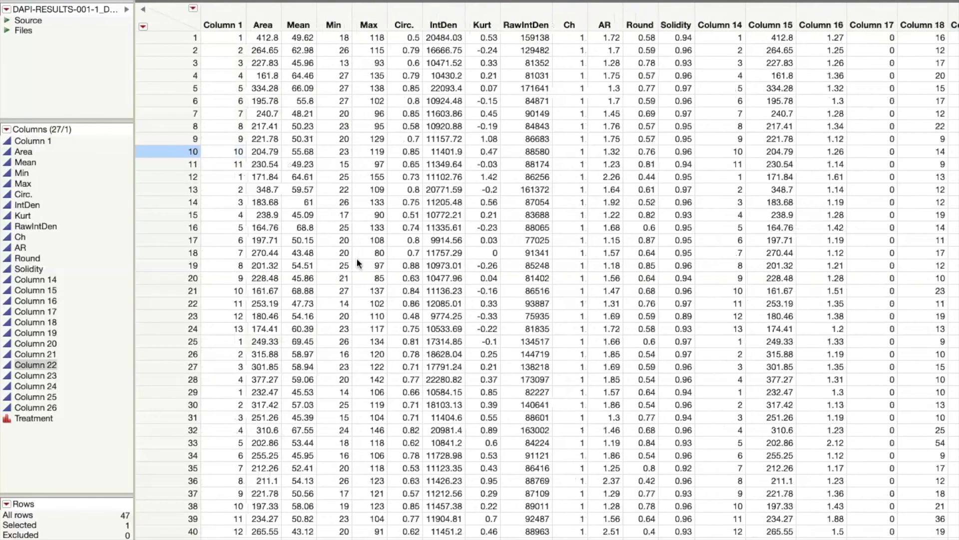
scroll(479, 396, "down", 2)
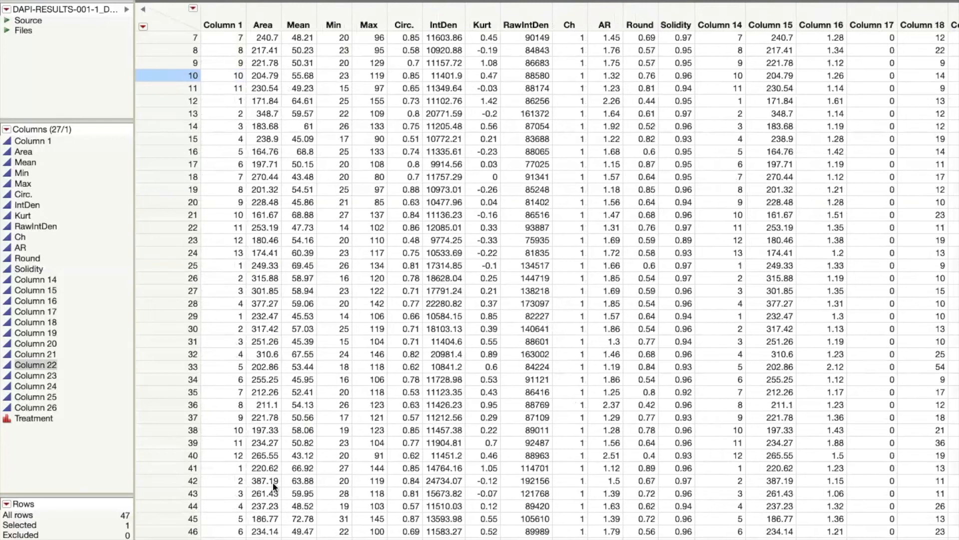
Compare the Area value of row 35 with its Column 15 value in the combined table.
left_click(261, 391)
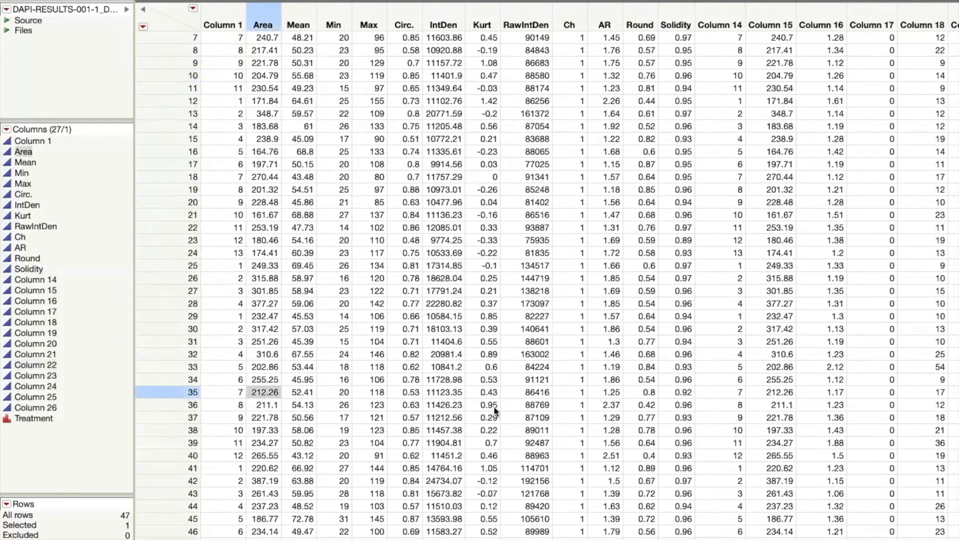
left_click(786, 394)
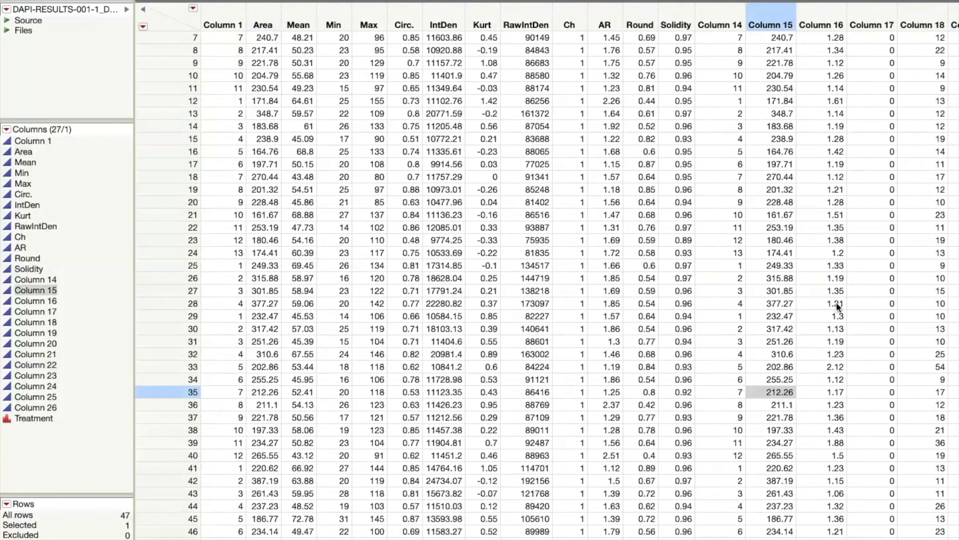
scroll(715, 208, "up", 2)
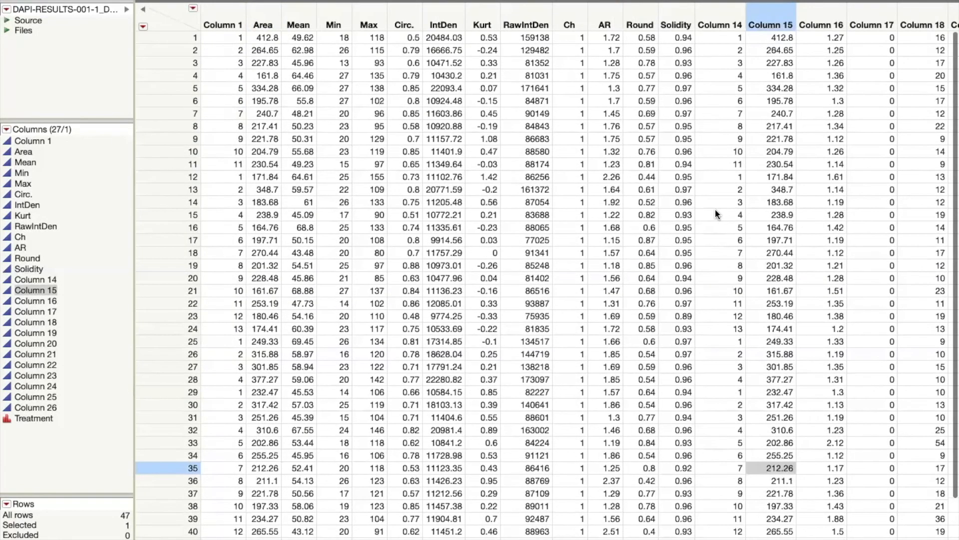
Examine the Treatment column of the combined table from row 24 to the last row.
left_click(715, 210)
scroll(715, 210, "right", 10)
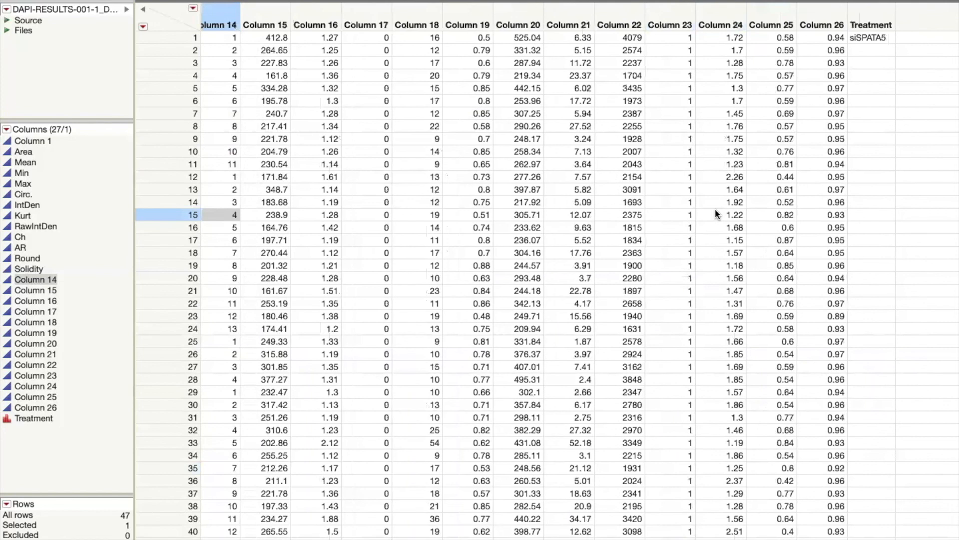
left_click(877, 328)
scroll(878, 328, "down", 2)
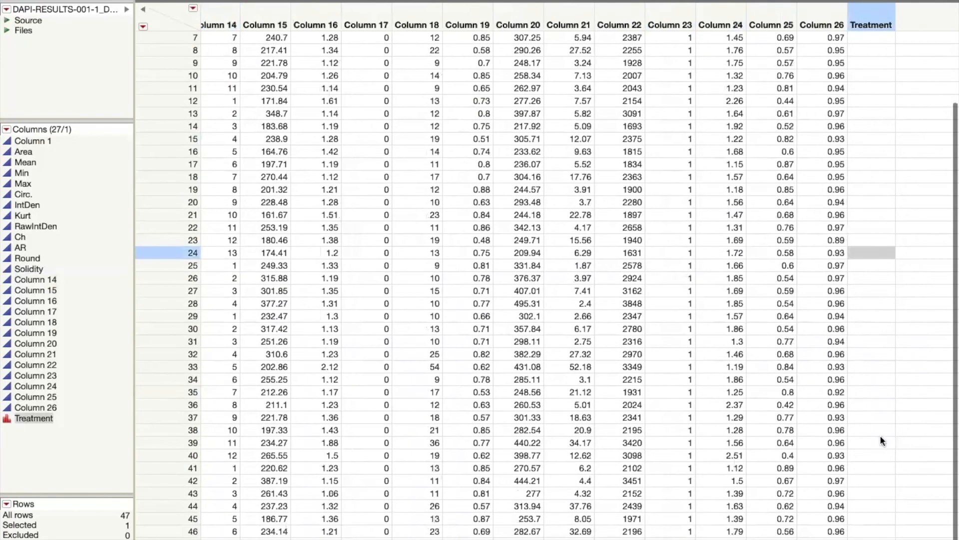
left_click(881, 480)
left_click(866, 538)
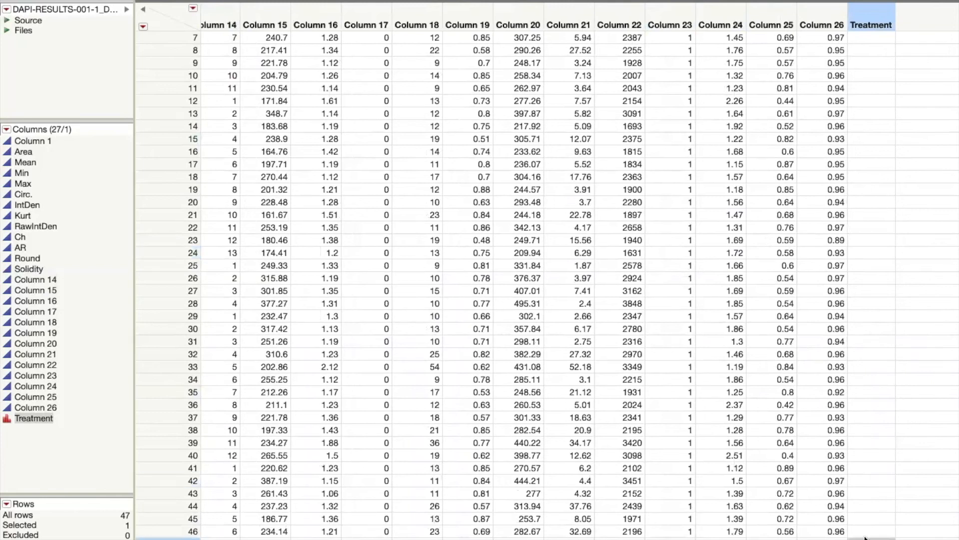
left_click(867, 469)
left_click(867, 392)
left_click(865, 315)
left_click(860, 290)
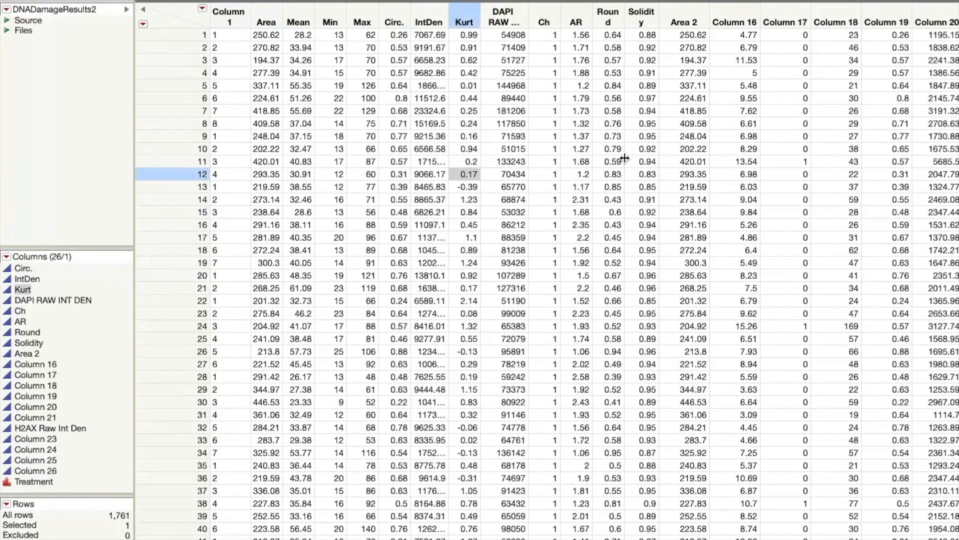
Examine the Treatment labels in the DNADamageResults2 table from the first rows to the siCtrl group.
scroll(625, 158, "right", 10)
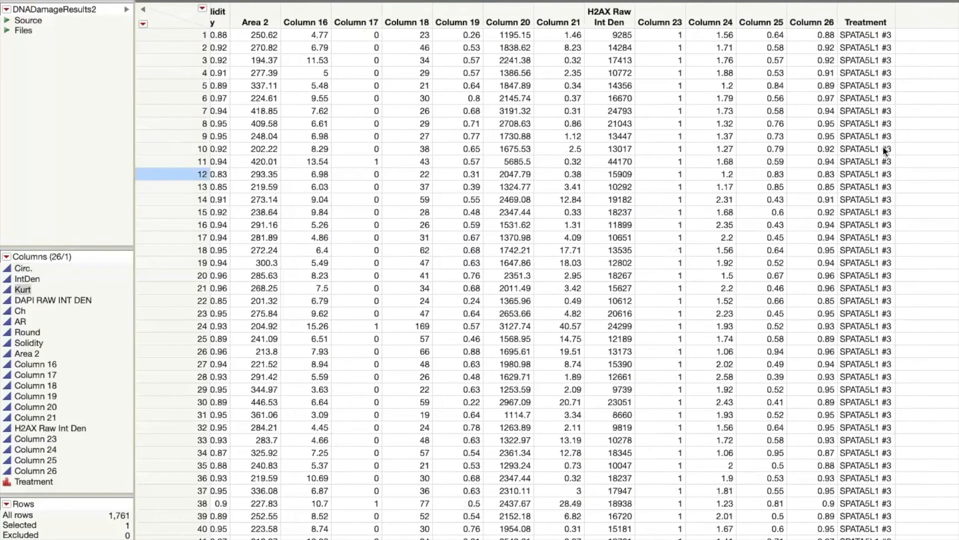
scroll(887, 153, "down", 20)
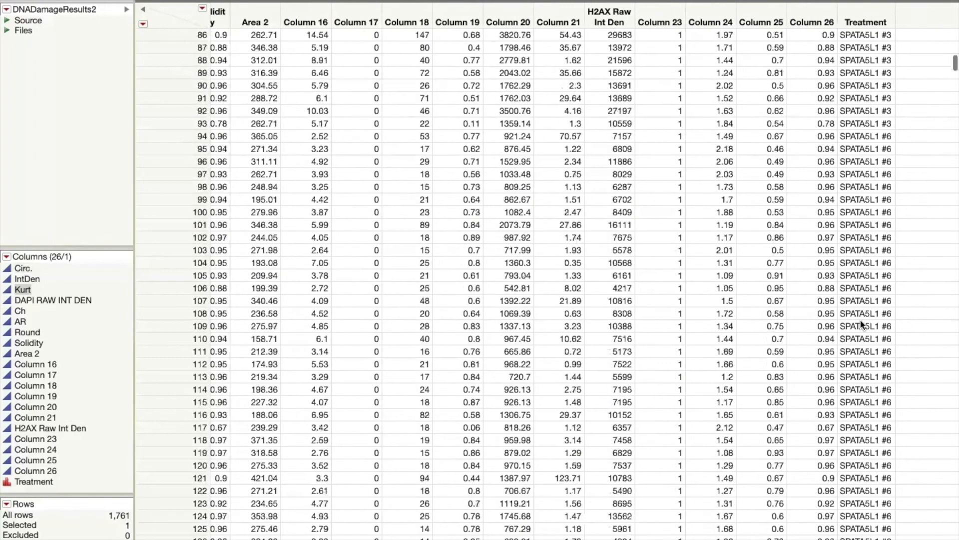
scroll(893, 163, "down", 15)
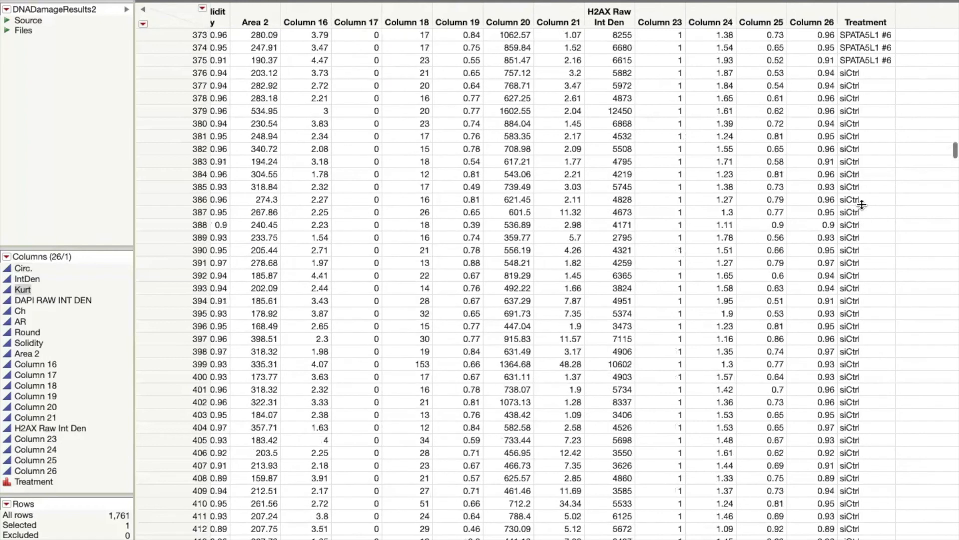
scroll(860, 370, "up", 20)
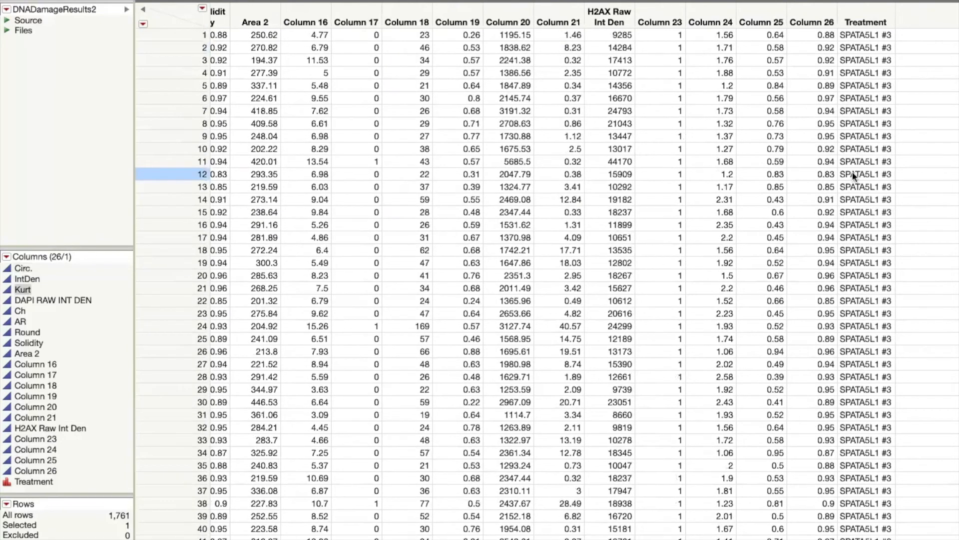
Locate and compare the H2AX Raw Int Den and DAPI RAW INT DEN columns in the DNADamageResults2 table.
scroll(664, 83, "left", 10)
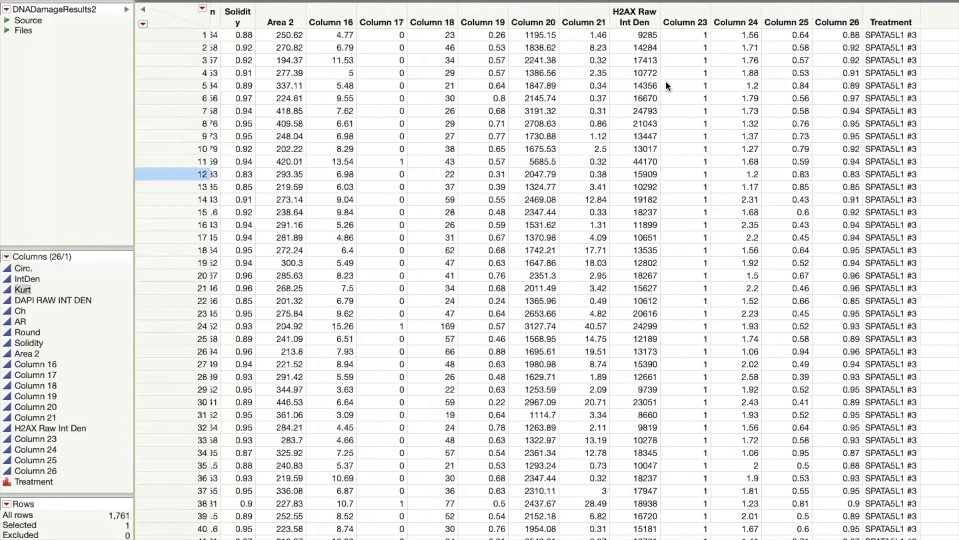
scroll(672, 79, "right", 10)
scroll(620, 200, "left", 2)
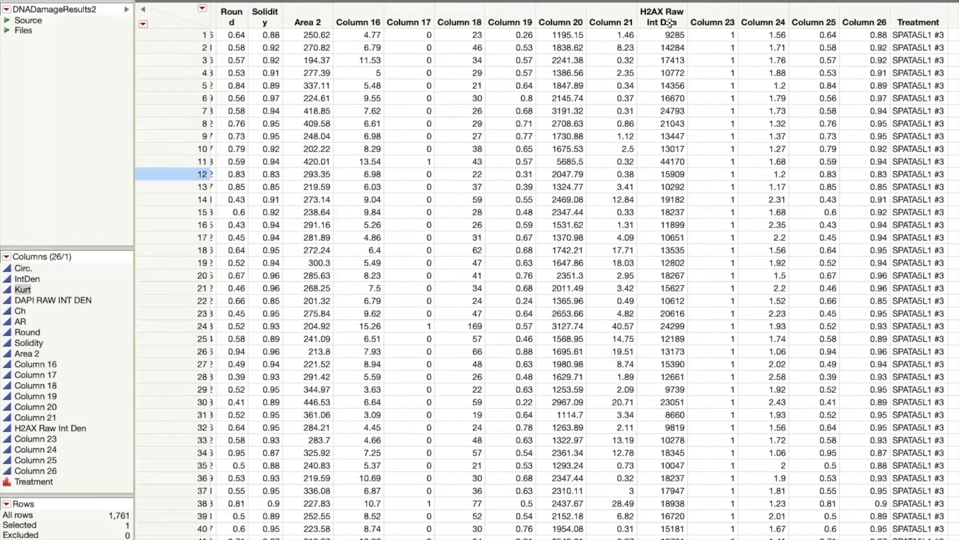
left_click(652, 23)
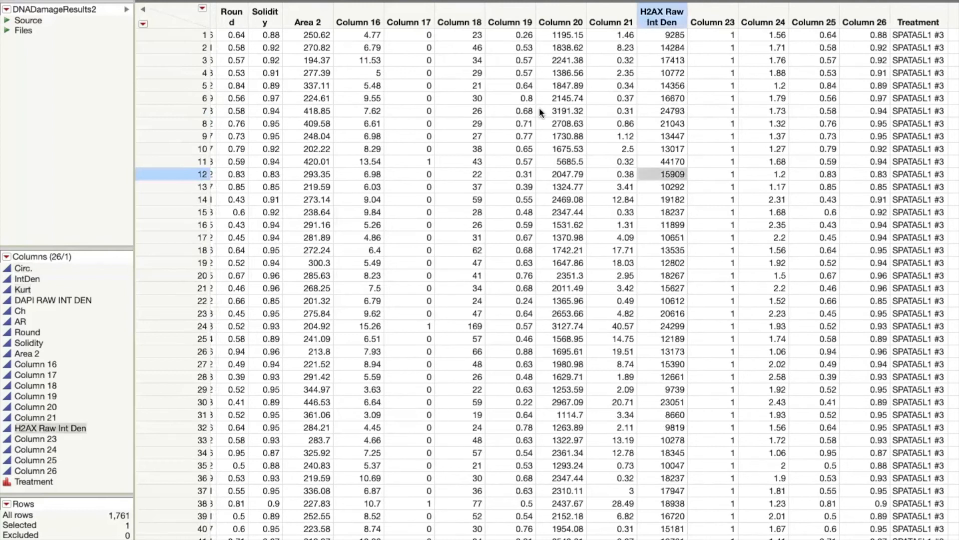
scroll(538, 107, "left", 5)
scroll(538, 107, "left", 5)
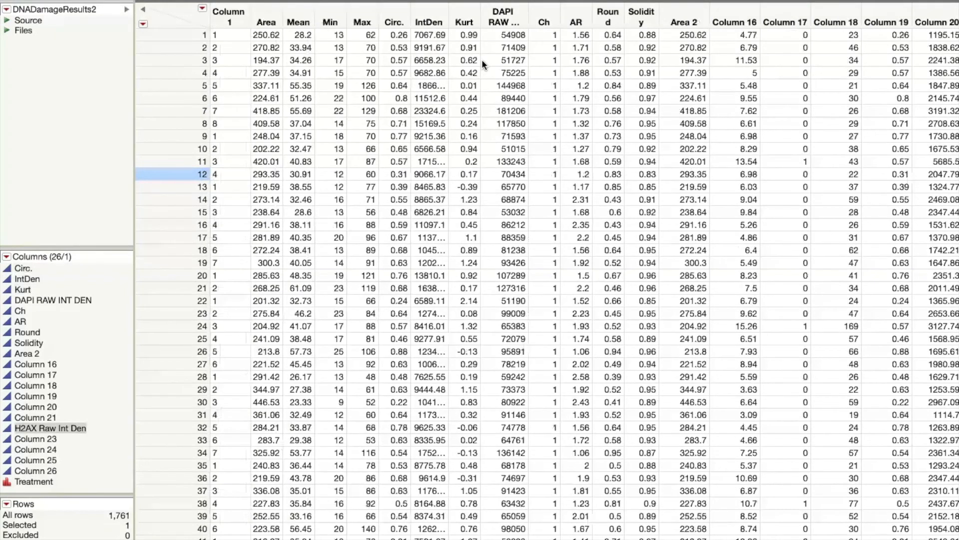
left_click(504, 18)
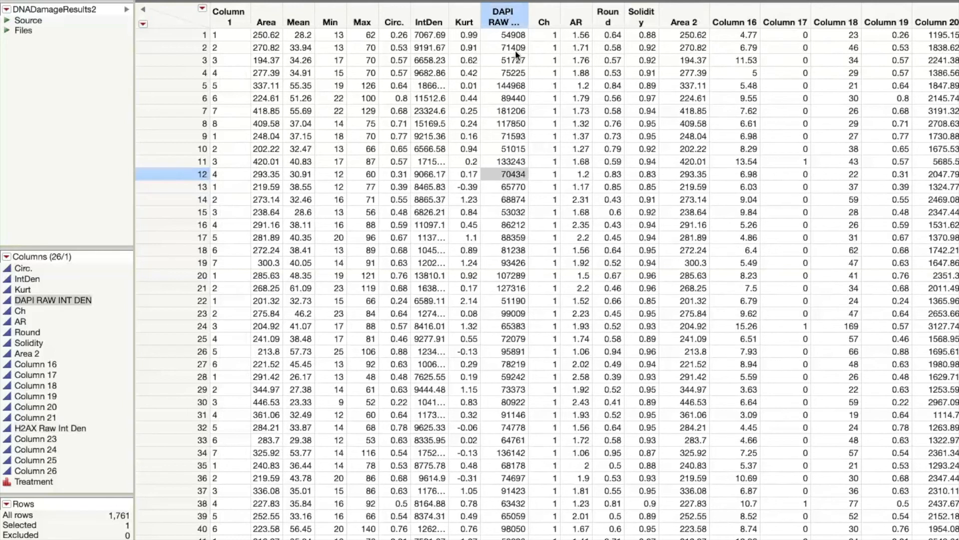
scroll(595, 75, "right", 5)
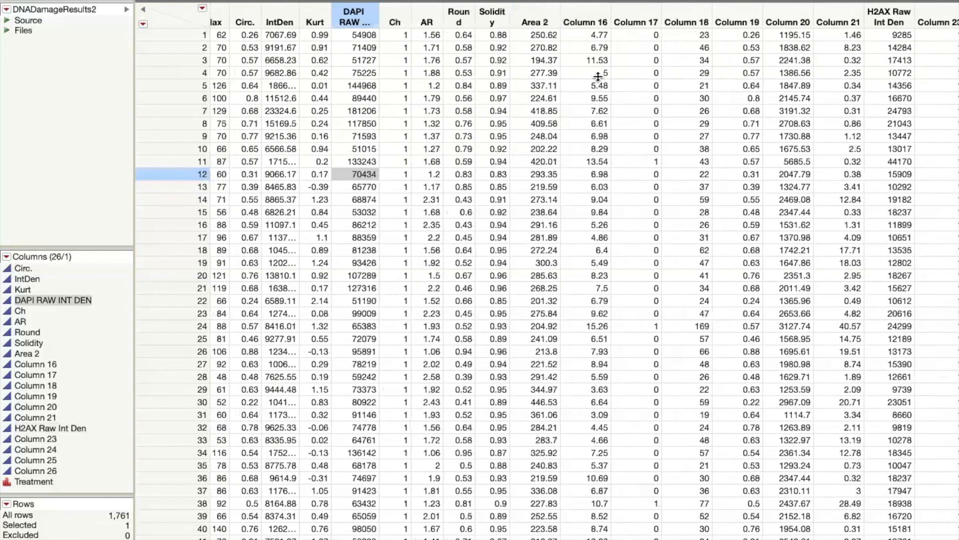
scroll(598, 77, "right", 3)
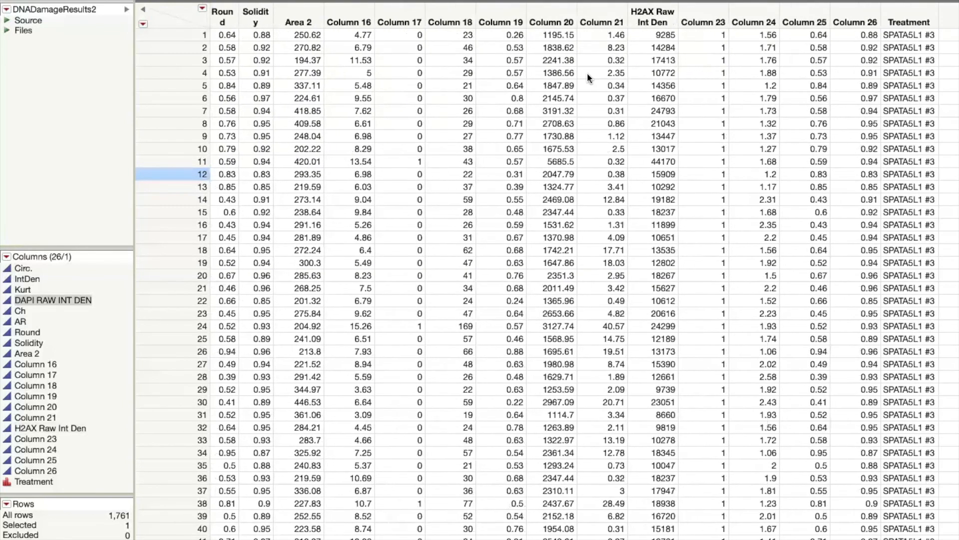
left_click(618, 11)
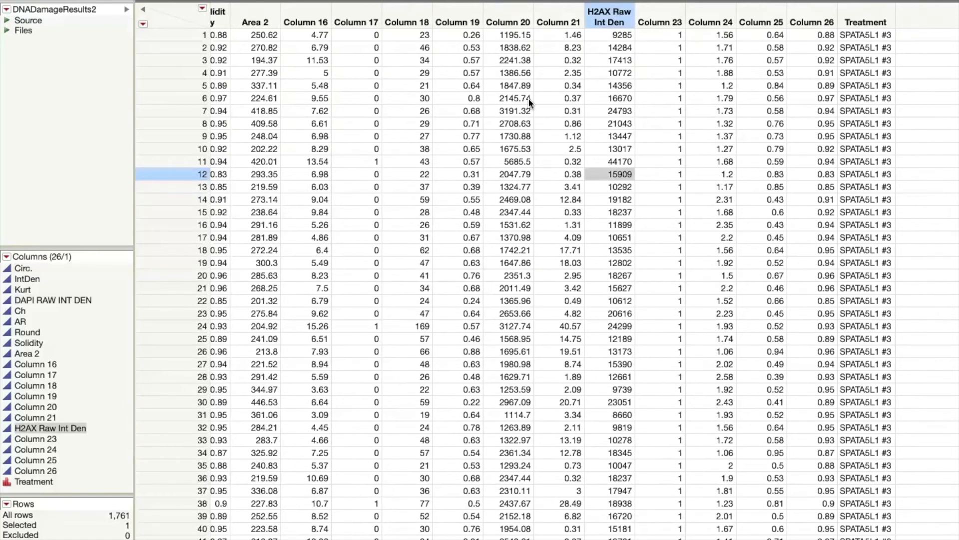
Compare the Area and Area 2 values in rows 1, 18 and 28 of the DNADamageResults2 table.
scroll(549, 270, "left", 10)
left_click(265, 34)
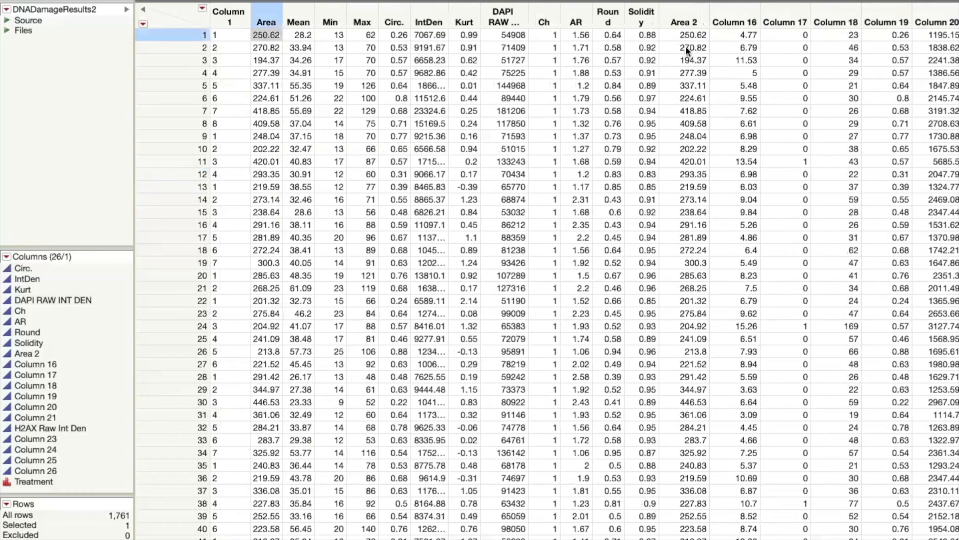
left_click(681, 34)
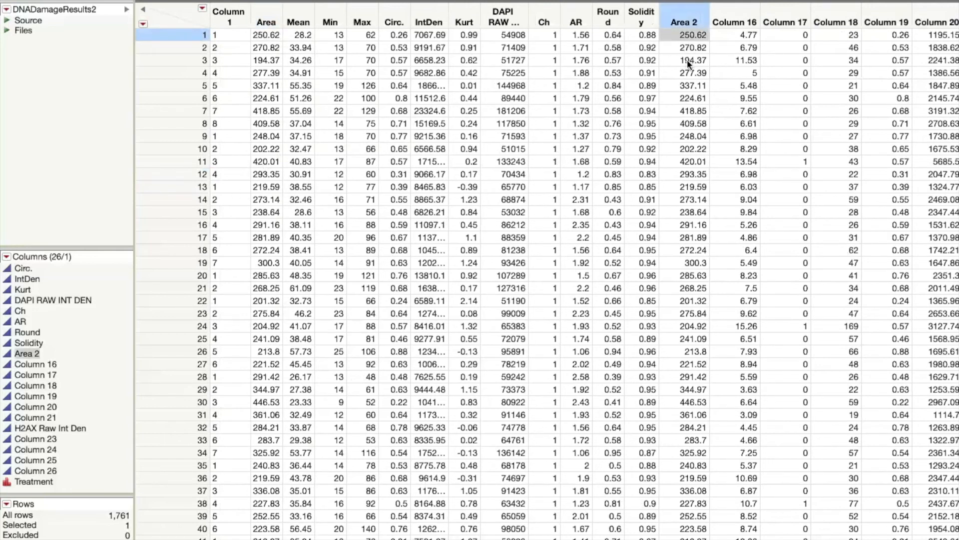
left_click(259, 248)
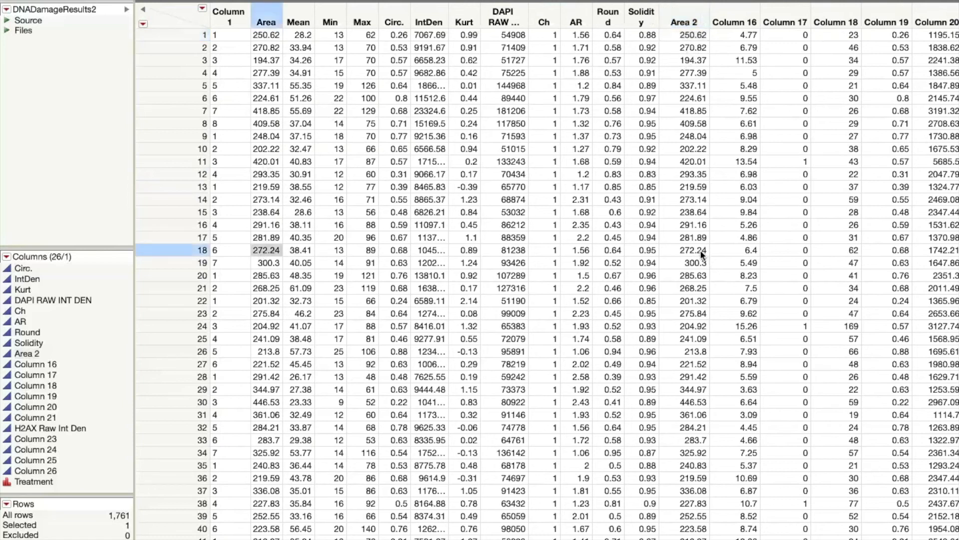
left_click(271, 377)
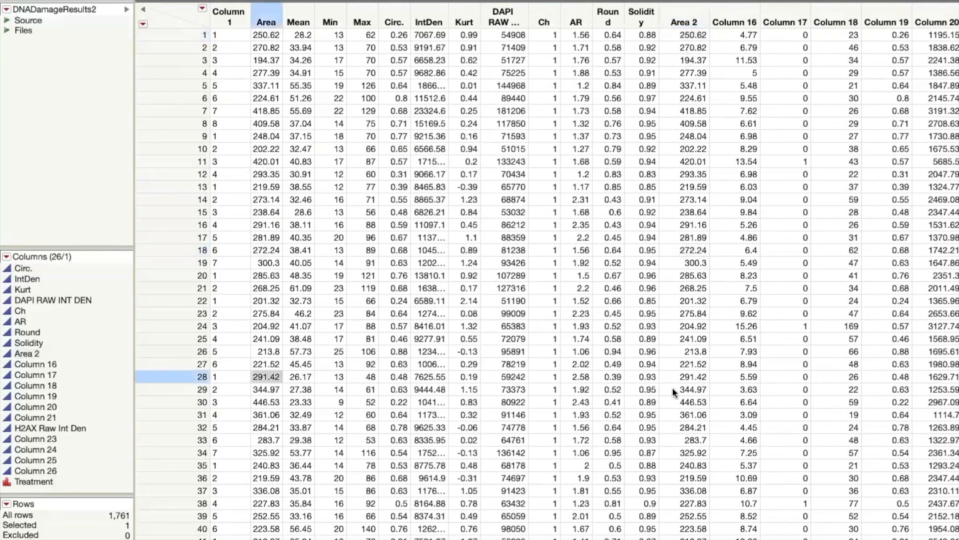
left_click(689, 376)
Add a new column after Treatment in the DNADamageResults2 table and select it.
scroll(741, 399, "right", 10)
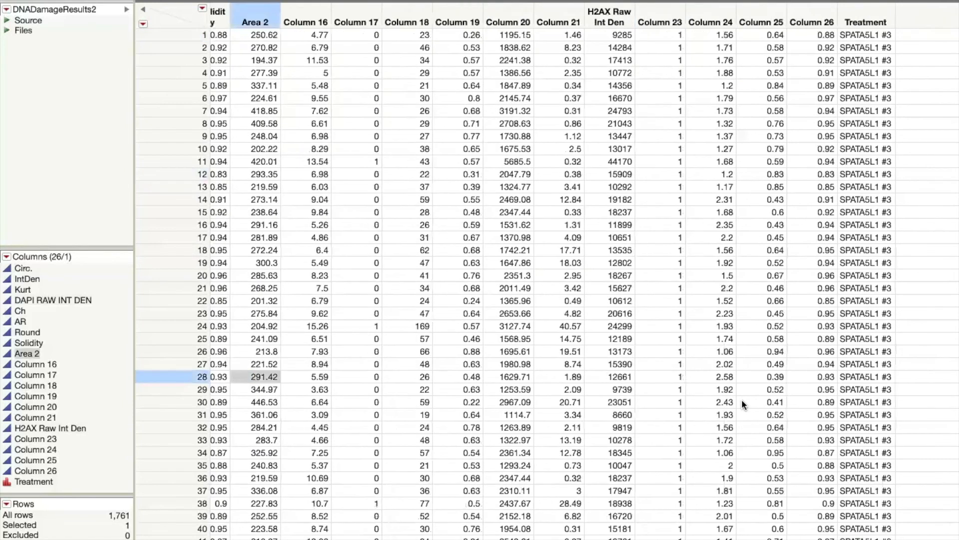
scroll(741, 399, "left", 10)
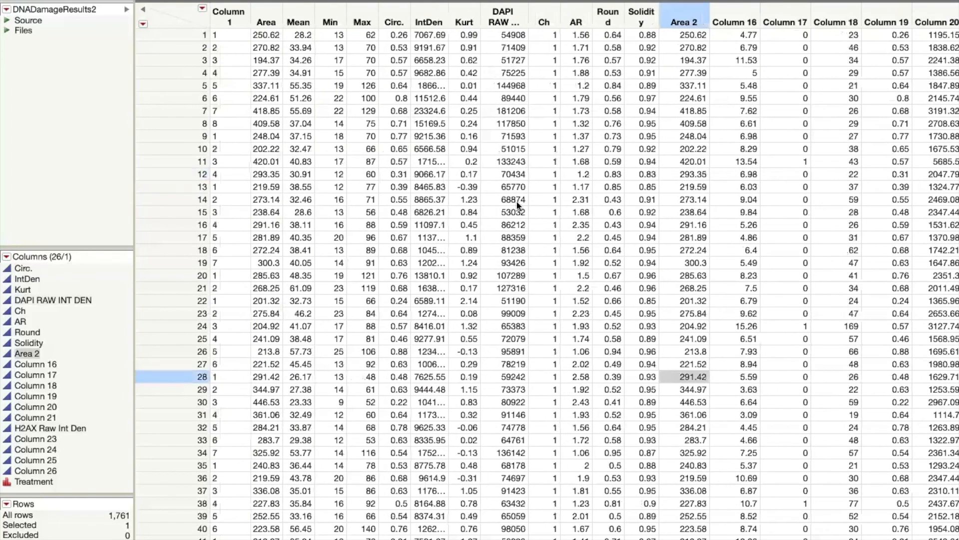
scroll(556, 323, "right", 10)
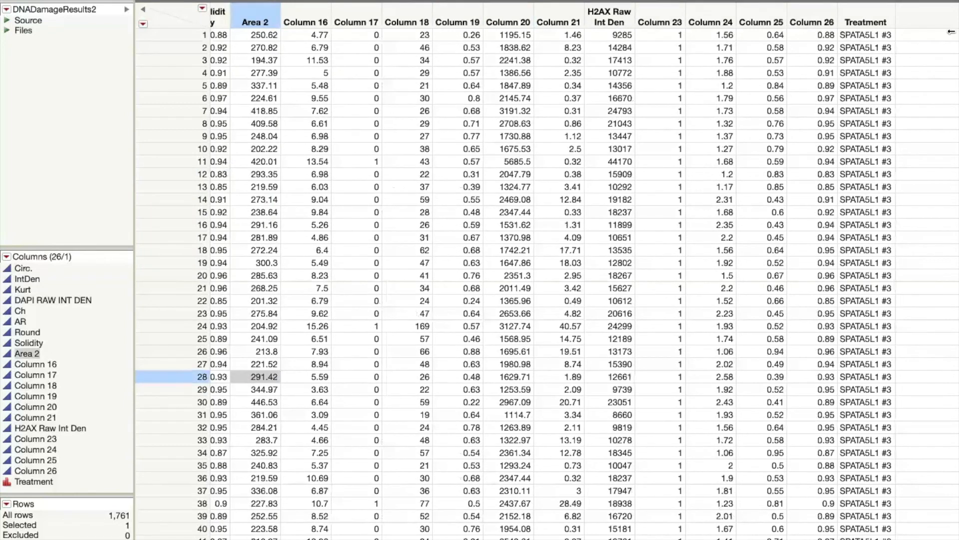
double_click(929, 38)
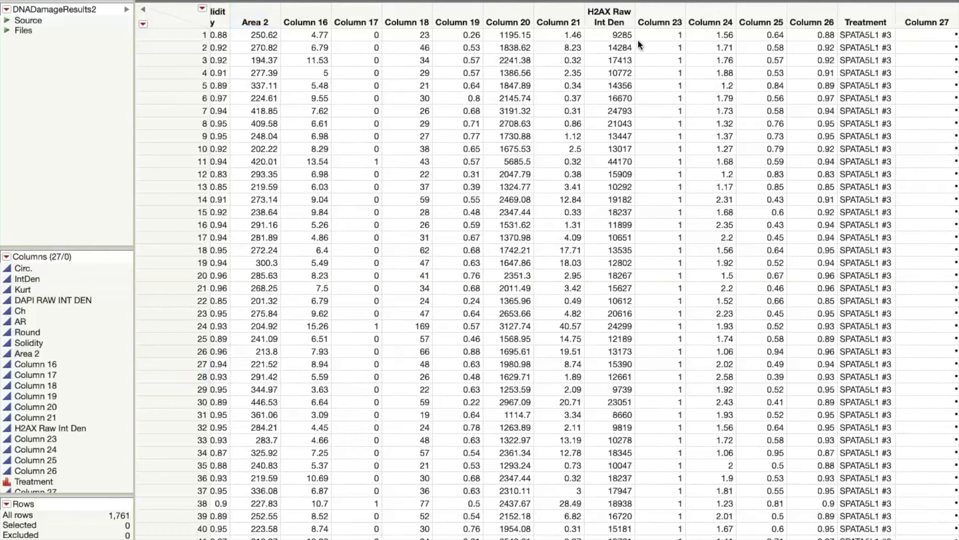
left_click(927, 16)
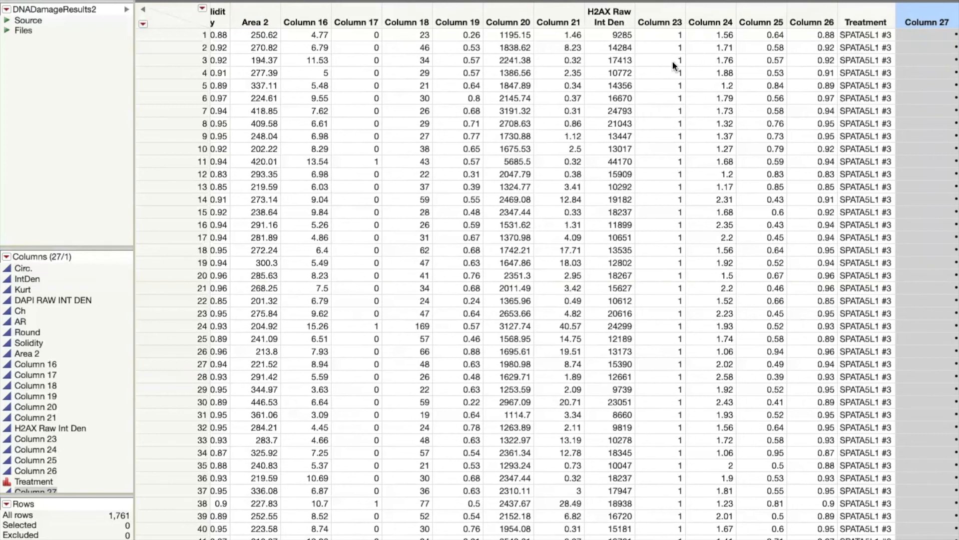
Examine the H2AX Raw Int Den values alongside the Treatment groups throughout the DNADamageResults2 table.
scroll(619, 182, "down", 20)
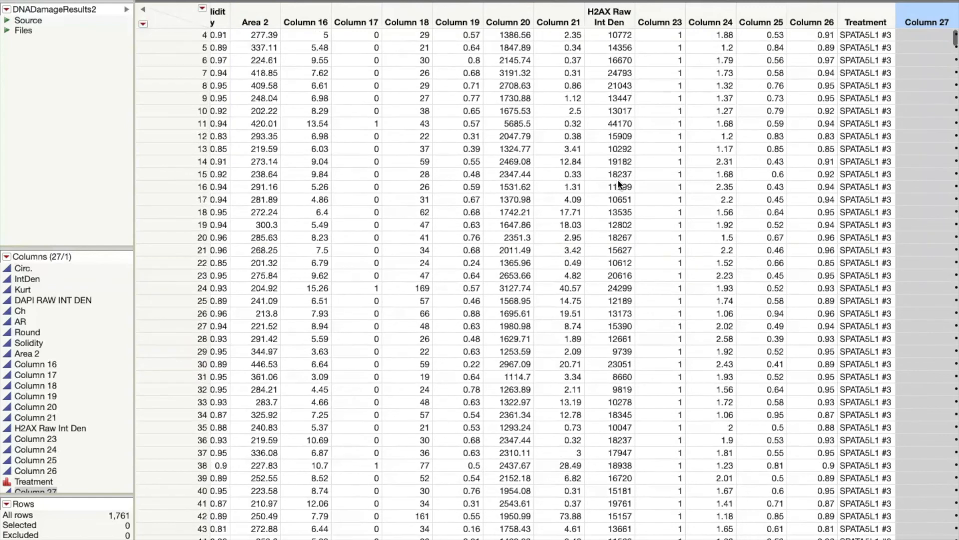
scroll(619, 182, "down", 20)
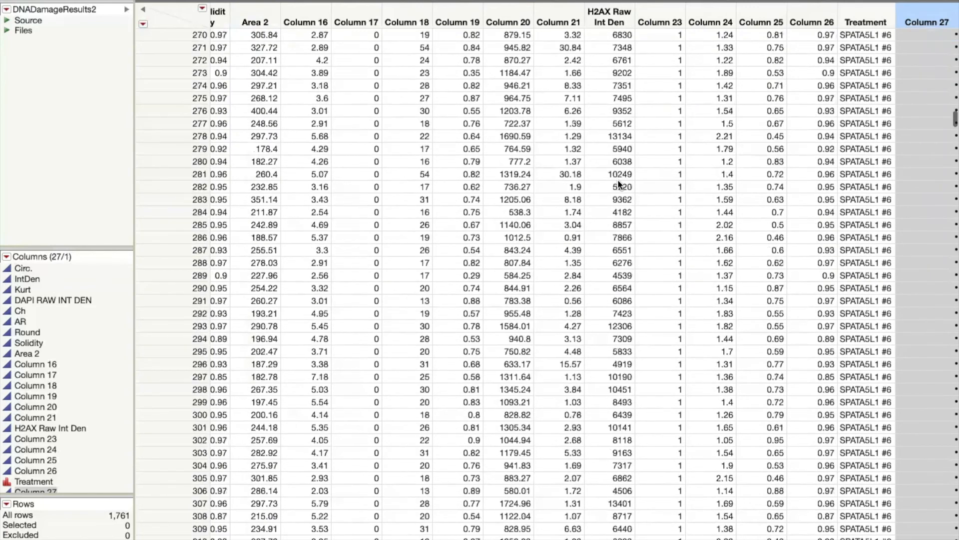
scroll(618, 183, "up", 15)
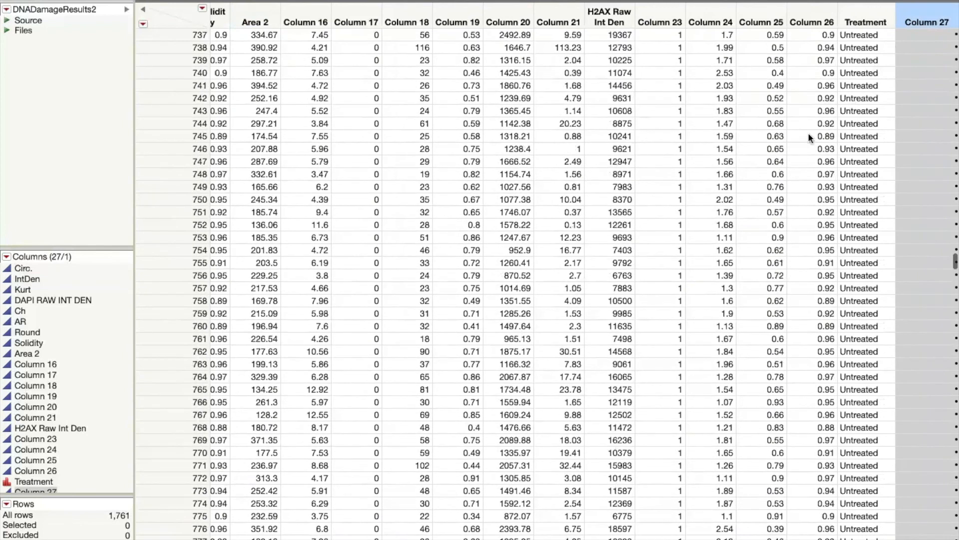
scroll(640, 56, "up", 20)
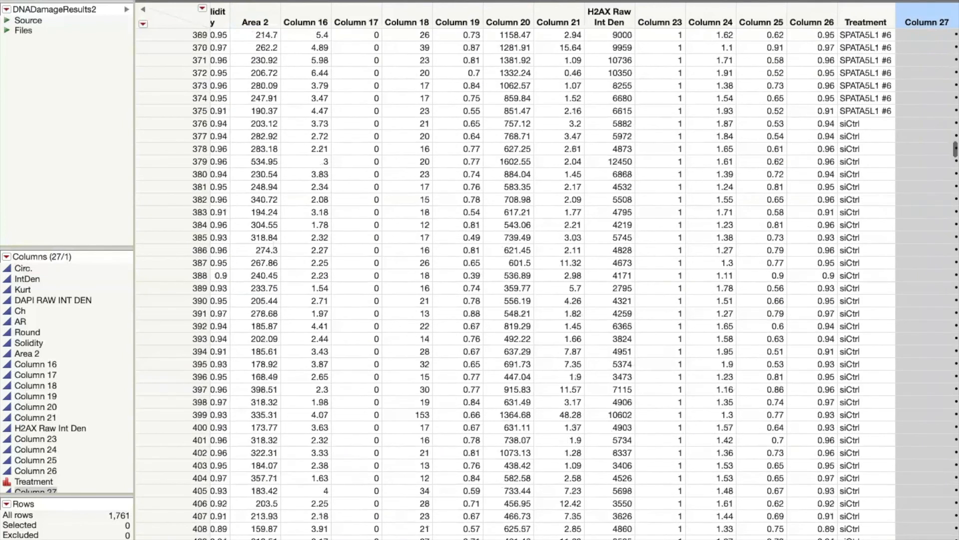
scroll(704, 403, "up", 20)
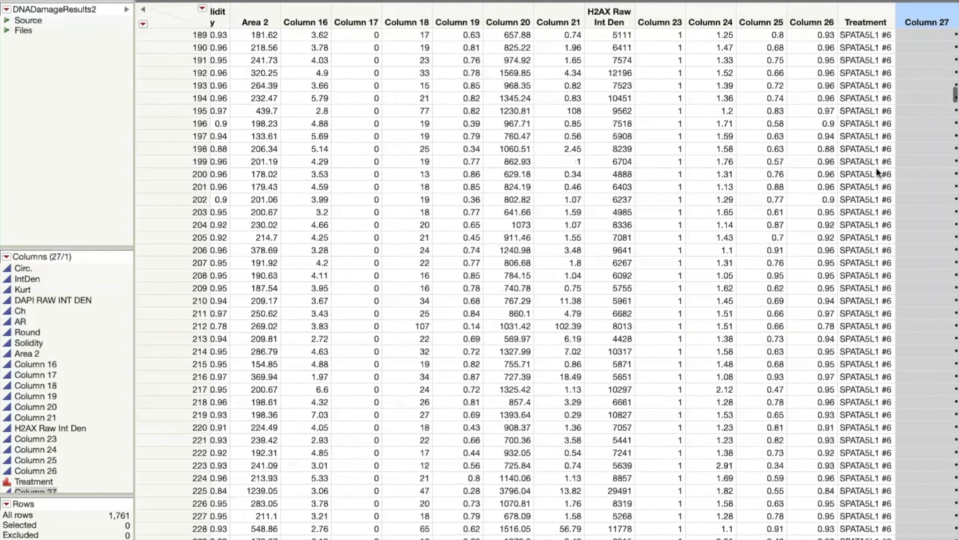
scroll(886, 186, "up", 15)
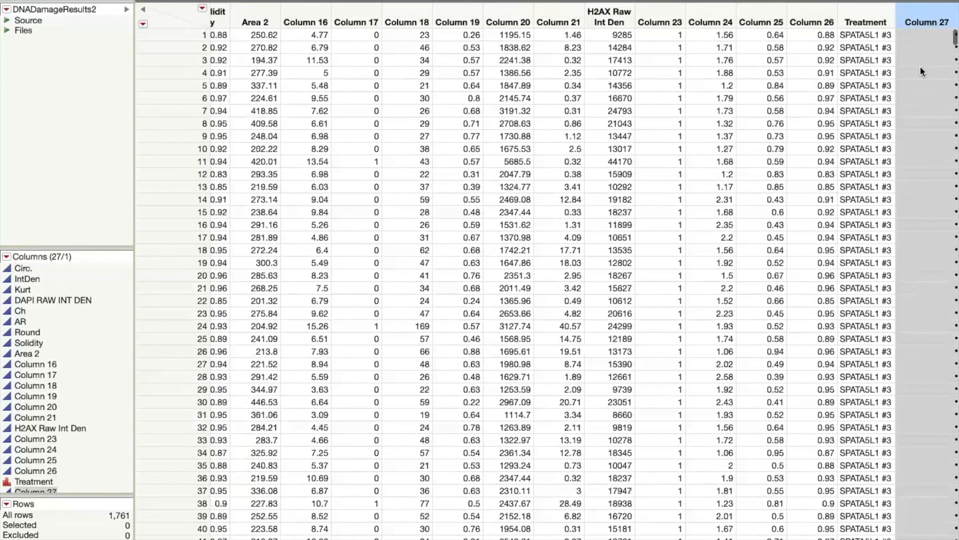
left_click(853, 88)
left_click(913, 46)
left_click(860, 63)
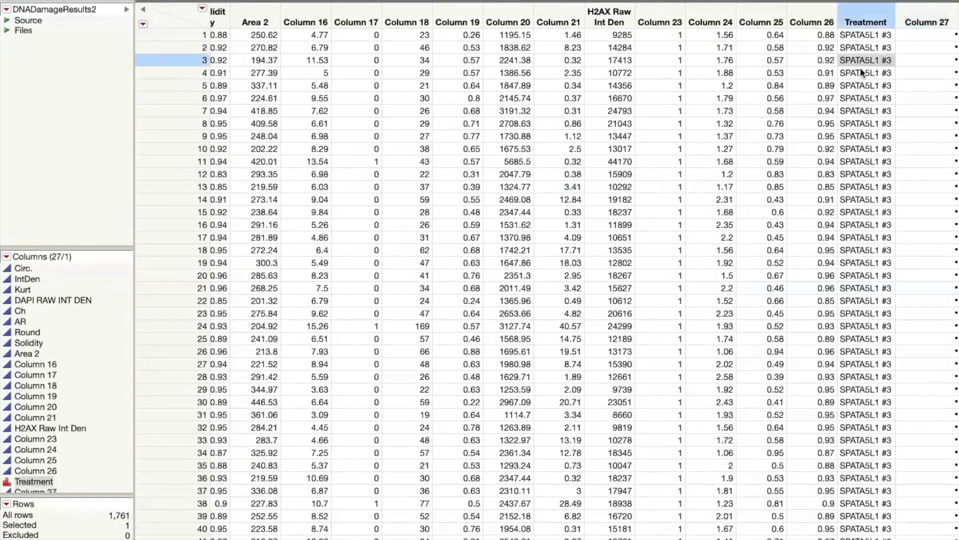
Run a Fit Y by X analysis with H2AX Raw Int Den as the response and Treatment as the factor.
left_click(857, 38)
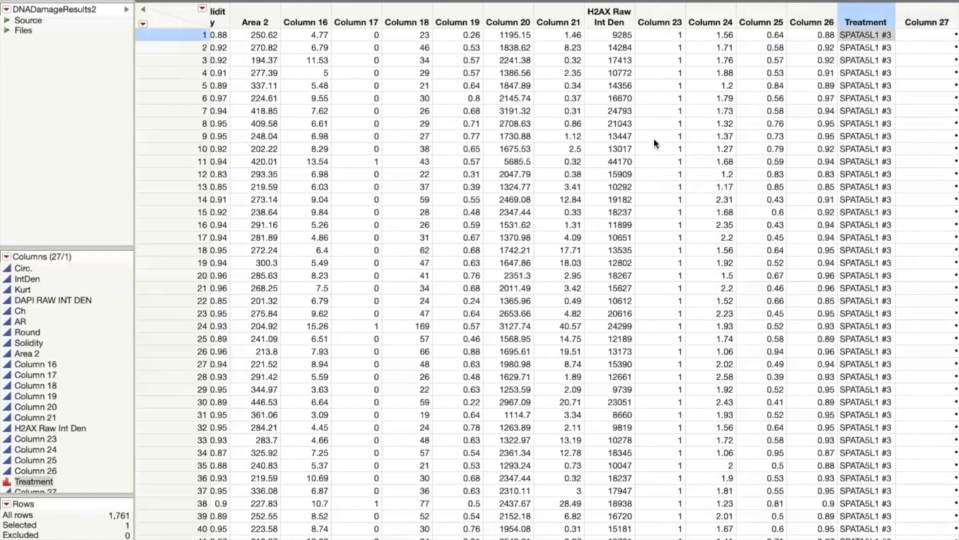
left_click(270, 1)
left_click(280, 7)
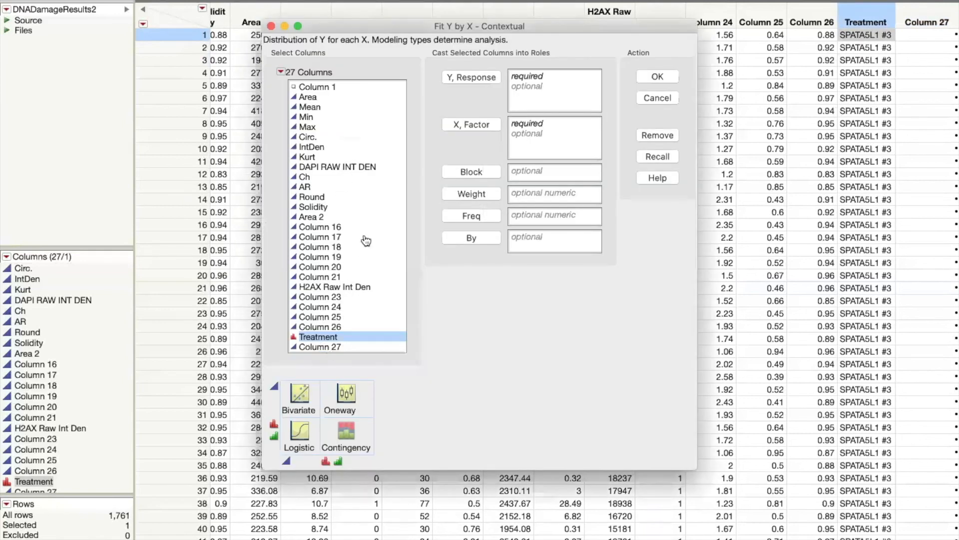
left_click_drag(361, 284, 574, 88)
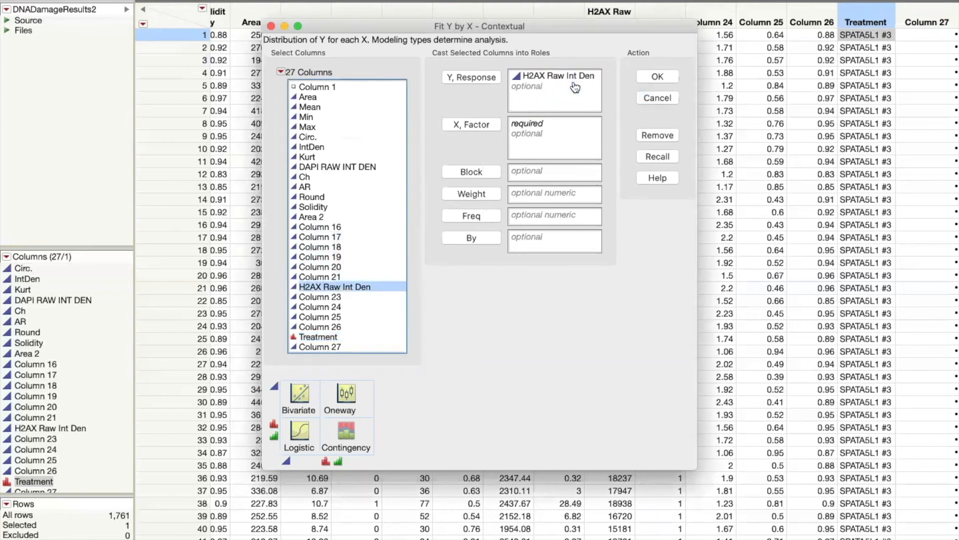
left_click_drag(318, 337, 550, 135)
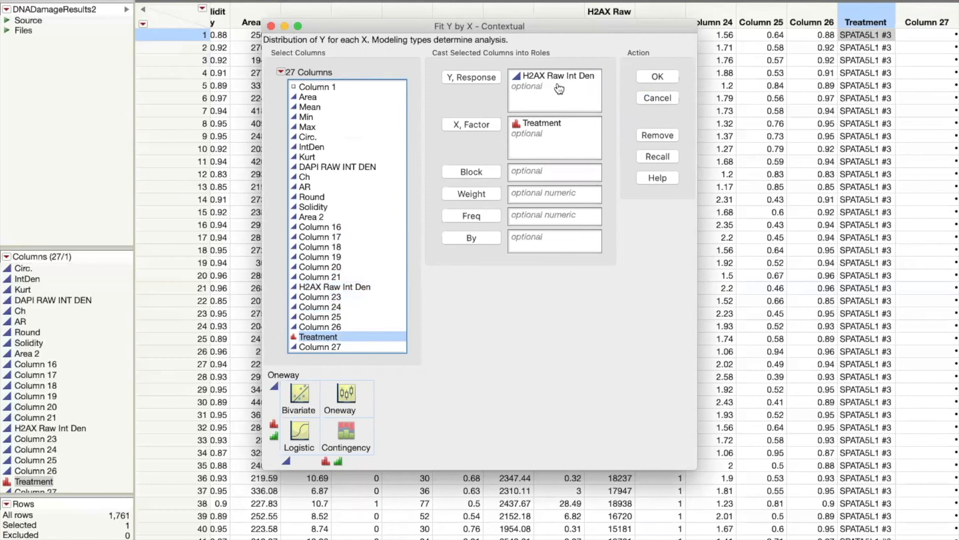
left_click(656, 78)
Add means and standard deviations to the H2AX Raw Int Den report, read the Untreated mean, and close the report.
left_click(101, 130)
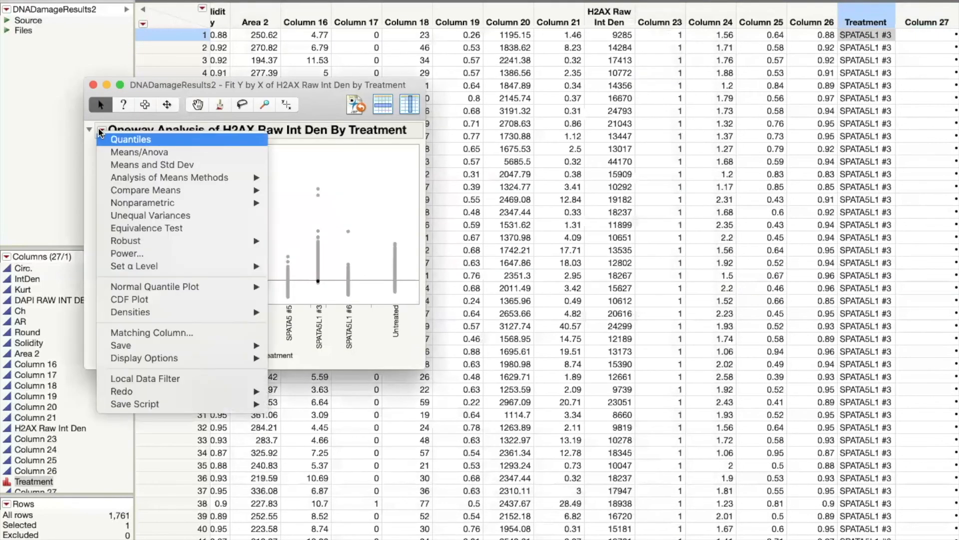
left_click(137, 164)
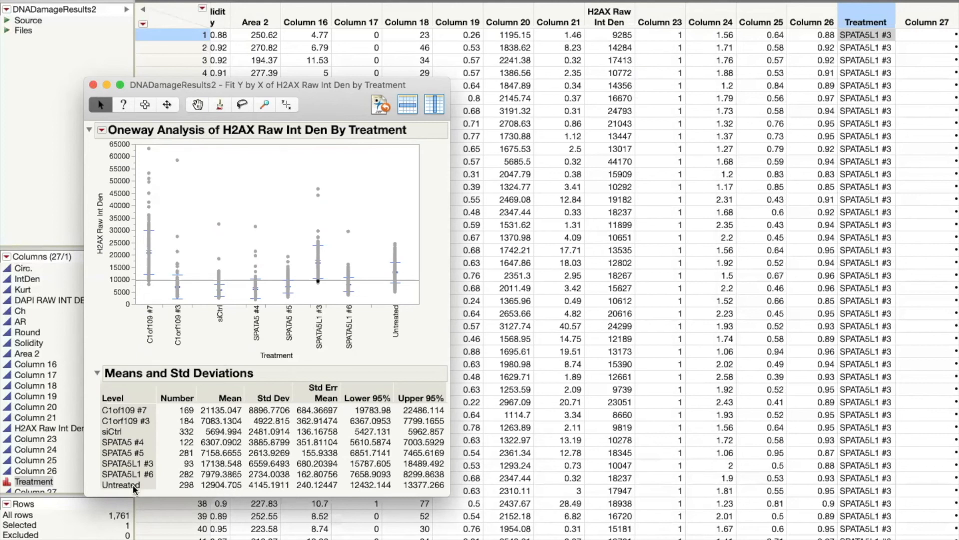
left_click(92, 85)
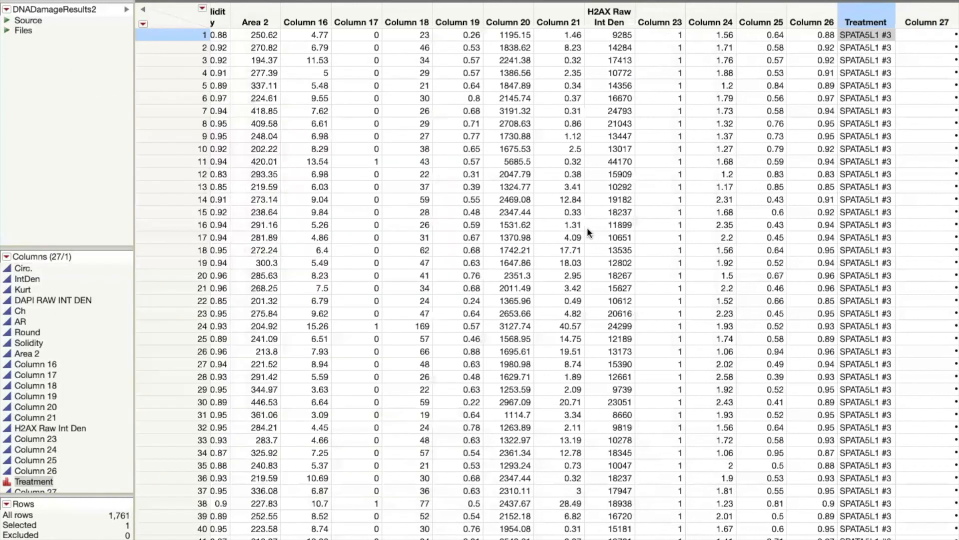
Give Column 27 a formula that divides H2AX Raw Int Den by 12904.705.
scroll(586, 226, "right", 3)
left_click(866, 18)
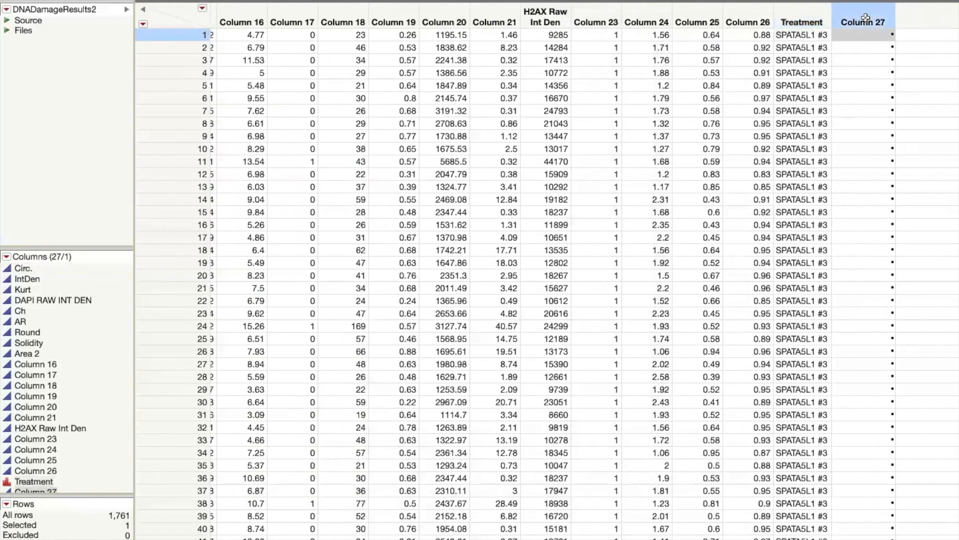
right_click(866, 18)
left_click(830, 59)
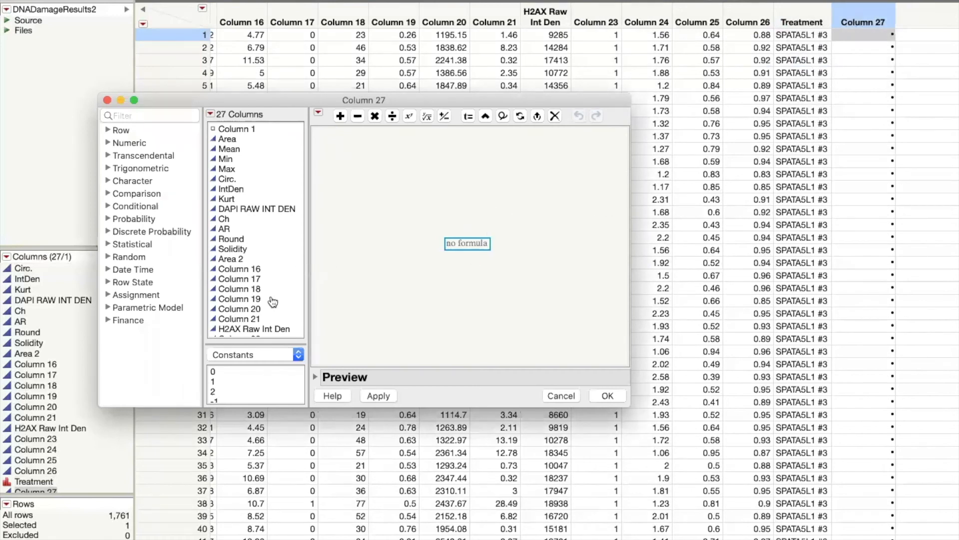
scroll(260, 315, "down", 3)
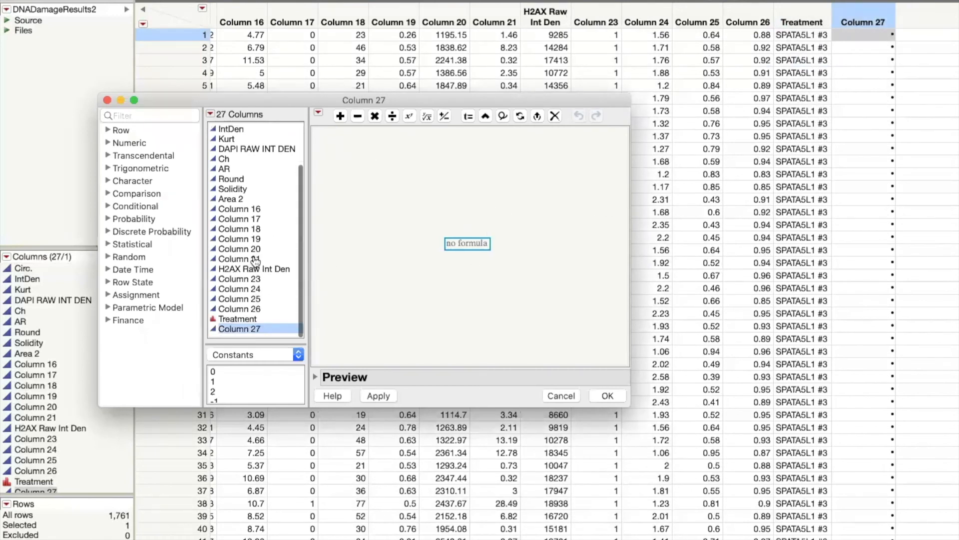
left_click_drag(254, 269, 456, 245)
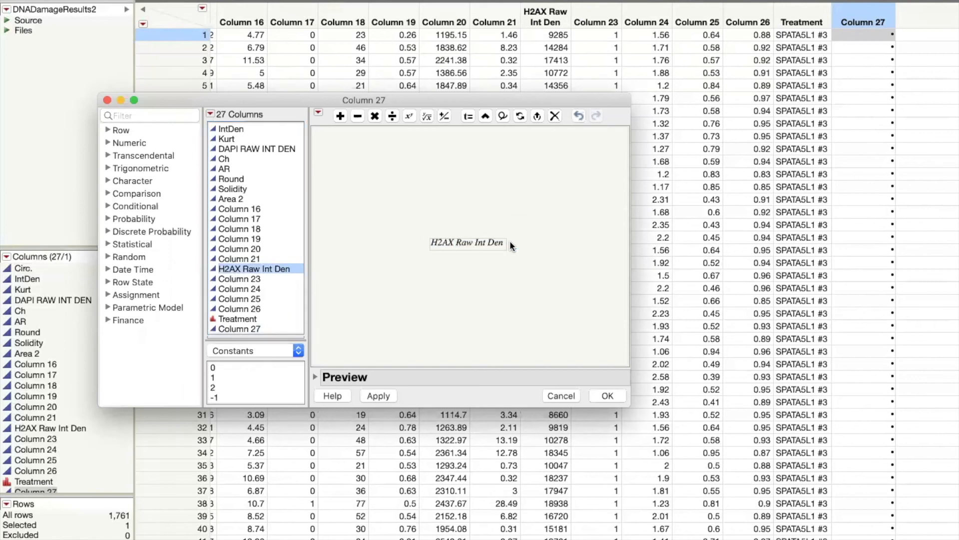
left_click(505, 244)
key("slash")
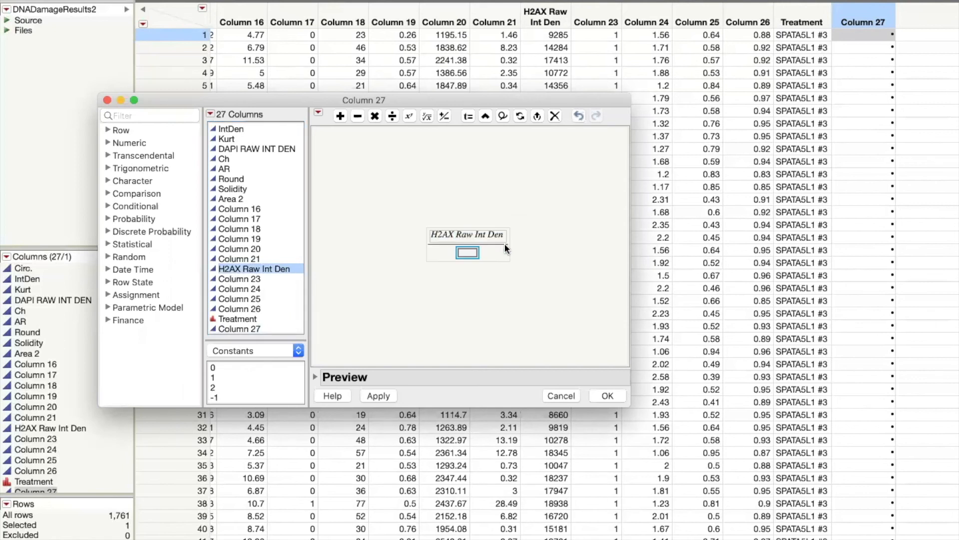
type("12")
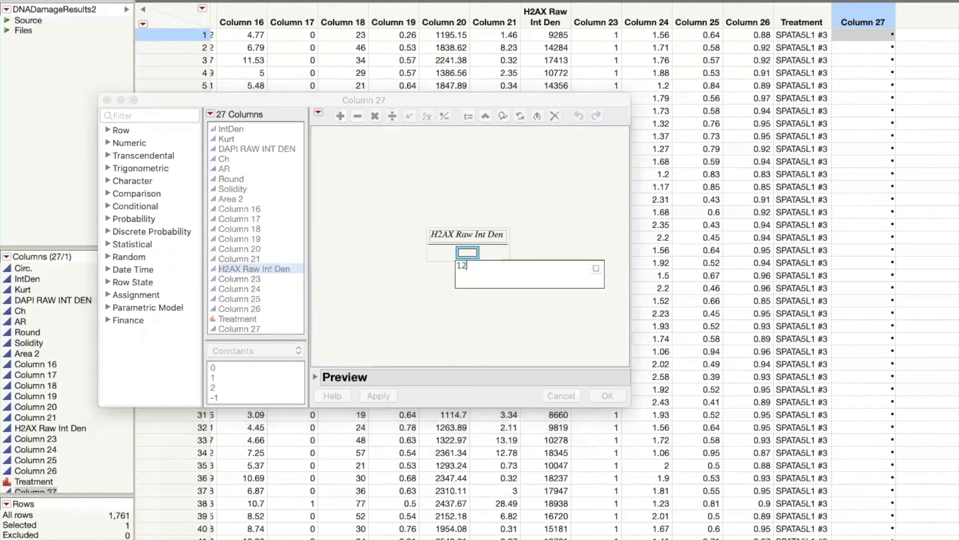
type("904.705")
key("Return")
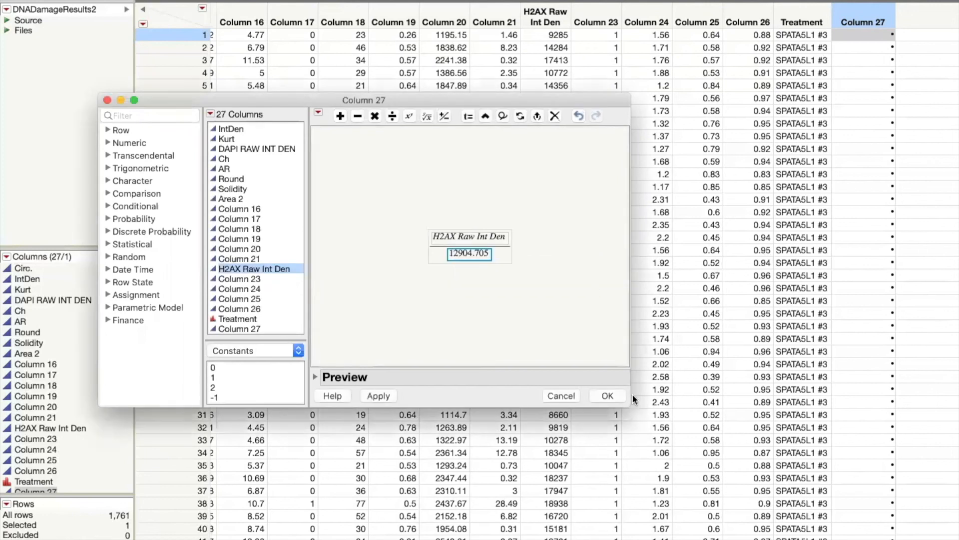
left_click(614, 403)
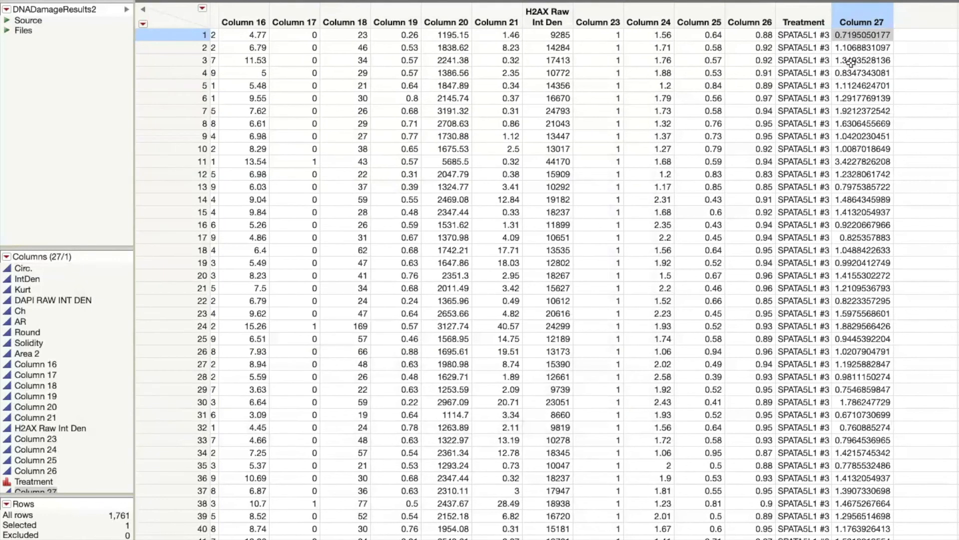
left_click(868, 151)
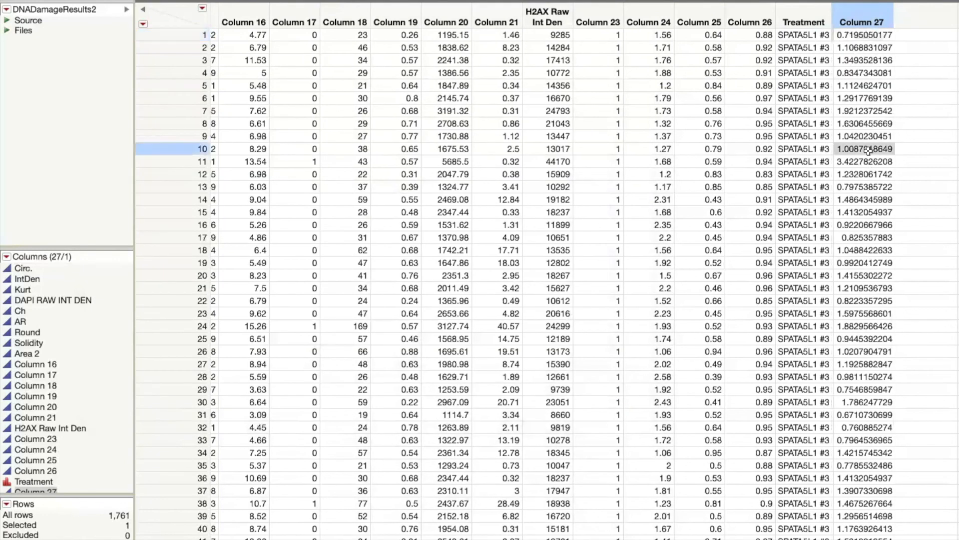
Rename Column 27 as "Normalized yH2AX Int. Den.".
right_click(860, 16)
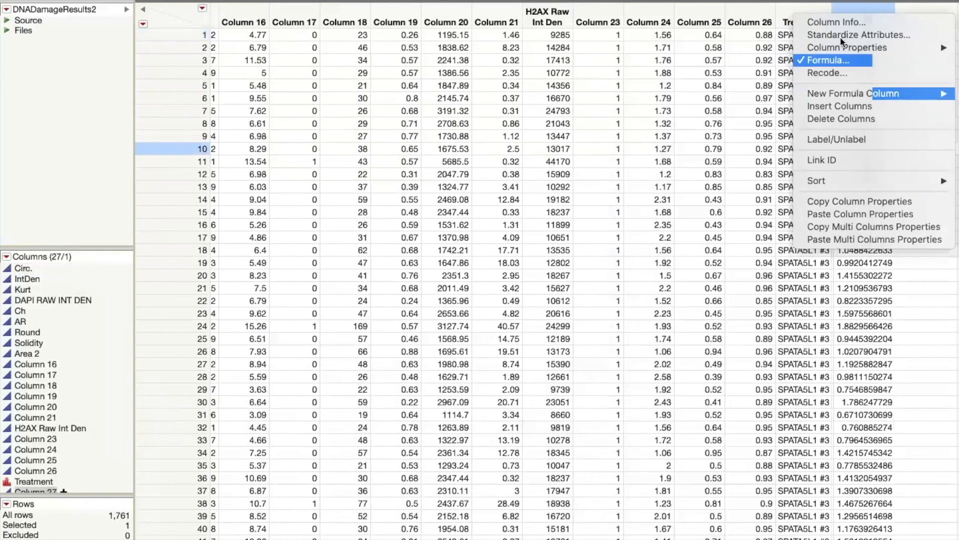
left_click(831, 21)
type("Normalized")
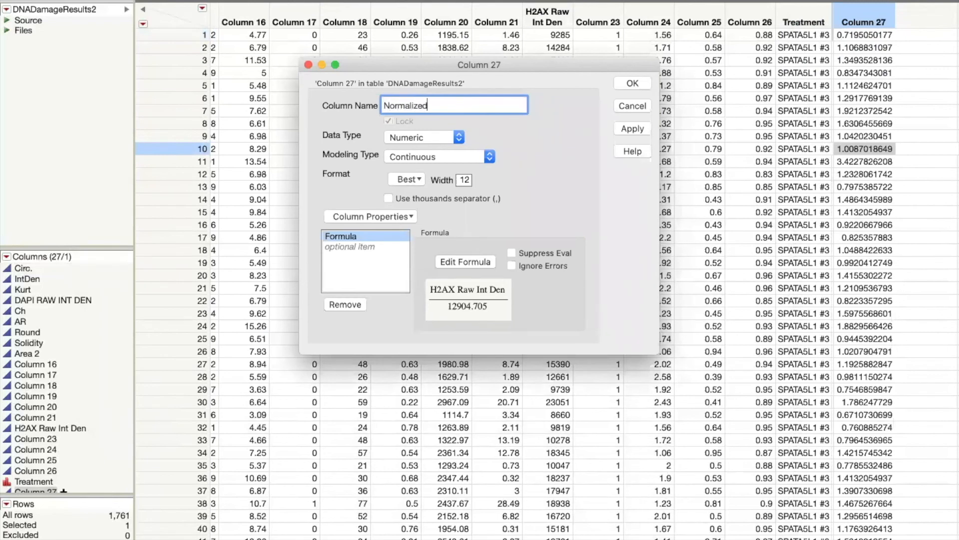
type(" H")
key("BackSpace")
type("yH2AX ValuesInt. Den")
left_click(632, 83)
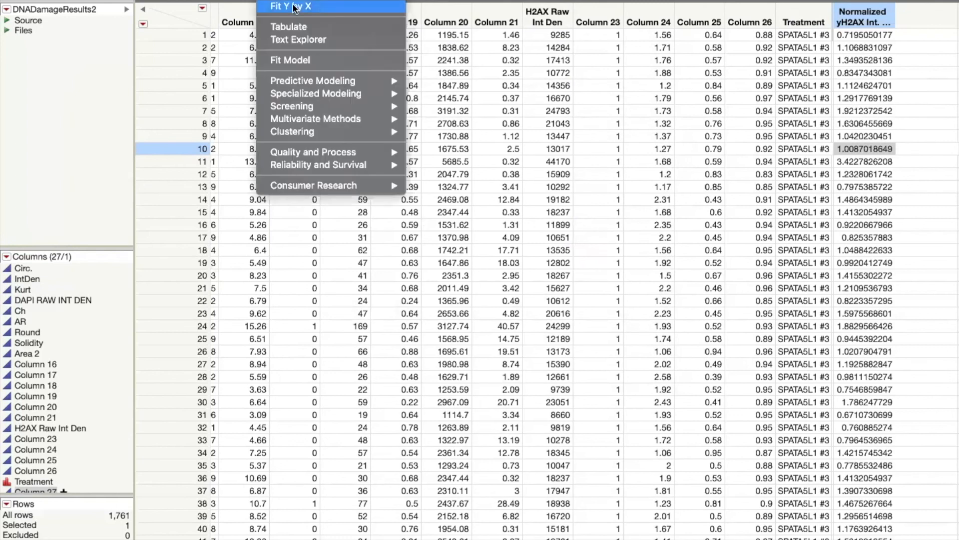
Run a Fit Y by X analysis with Normalized yH2AX Int. Den. as the response and Treatment as the factor.
left_click(304, 10)
left_click_drag(350, 346, 550, 93)
left_click_drag(324, 337, 539, 138)
left_click(658, 76)
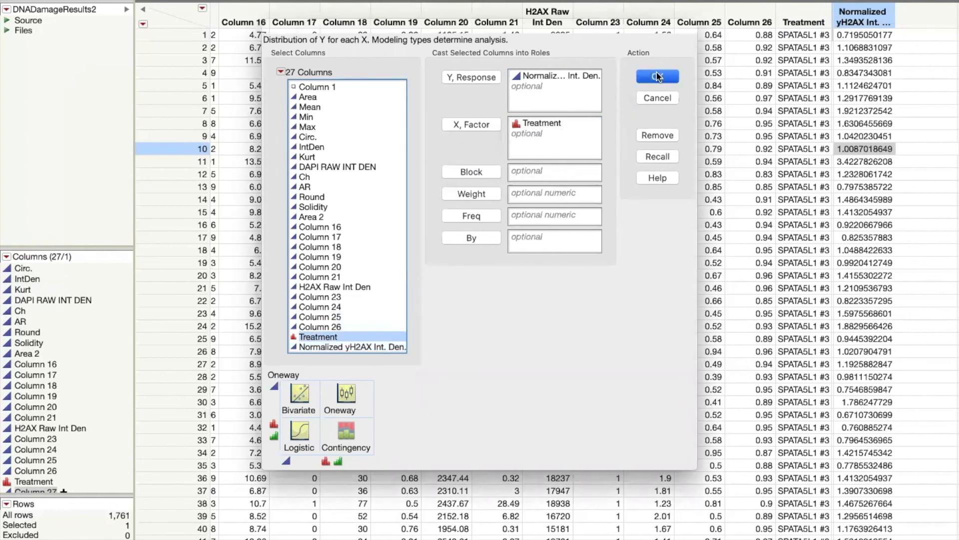
Compare each pair of treatment means using Student's t, review the Connecting Letters Report, and close the analysis.
left_click(130, 161)
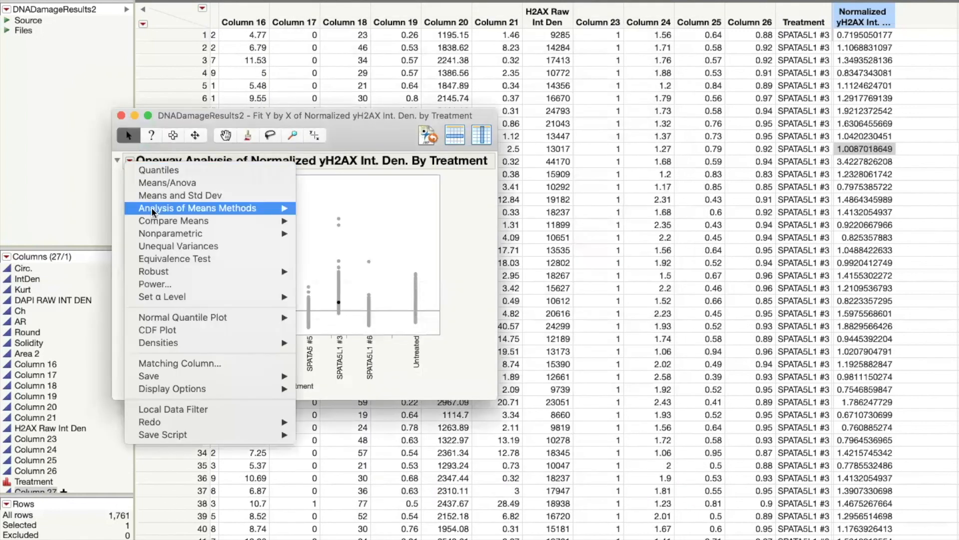
mouse_move(172, 210)
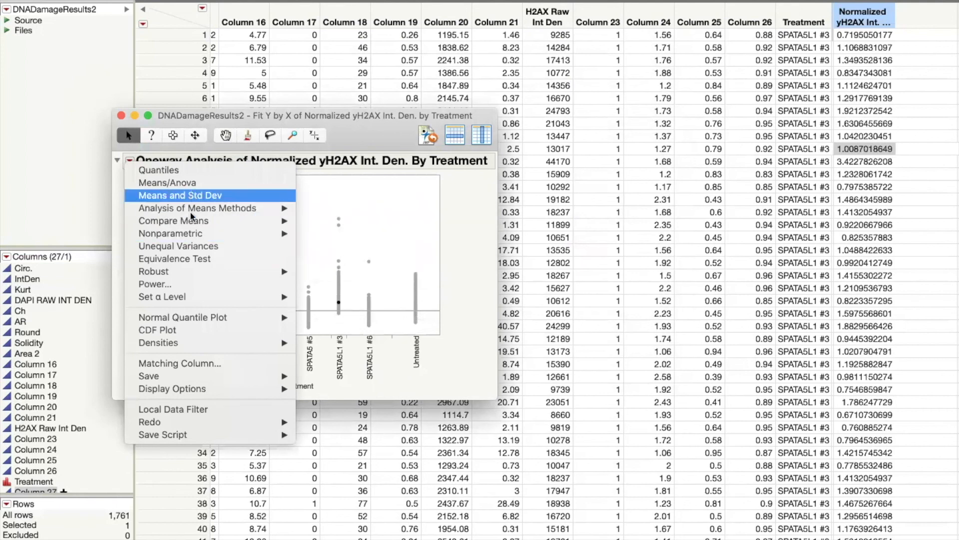
mouse_move(190, 223)
left_click(310, 221)
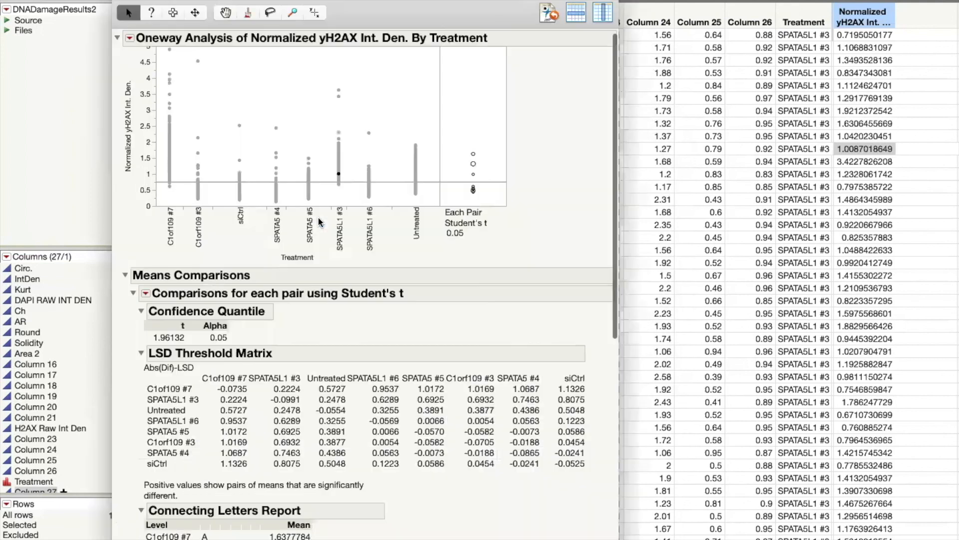
scroll(434, 393, "down", 10)
scroll(434, 393, "up", 8)
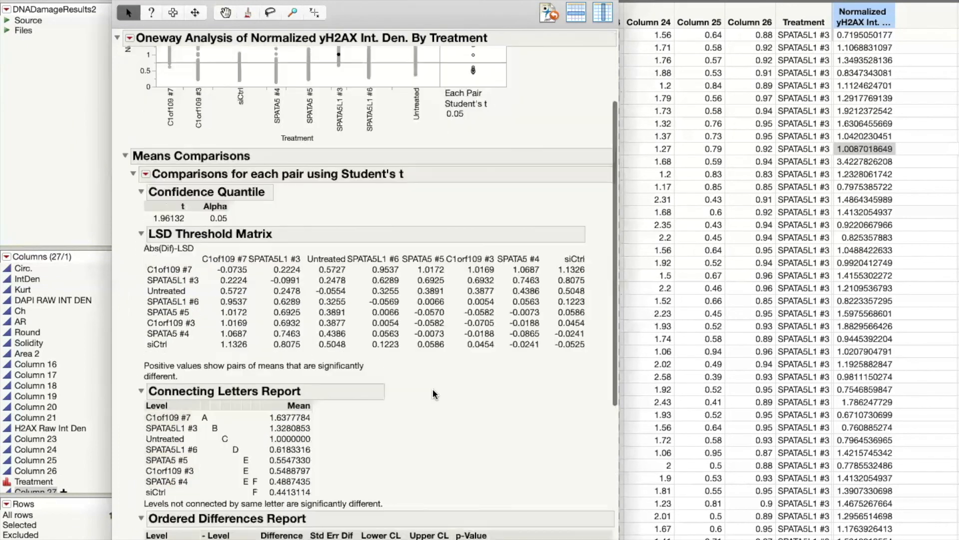
scroll(433, 393, "down", 5)
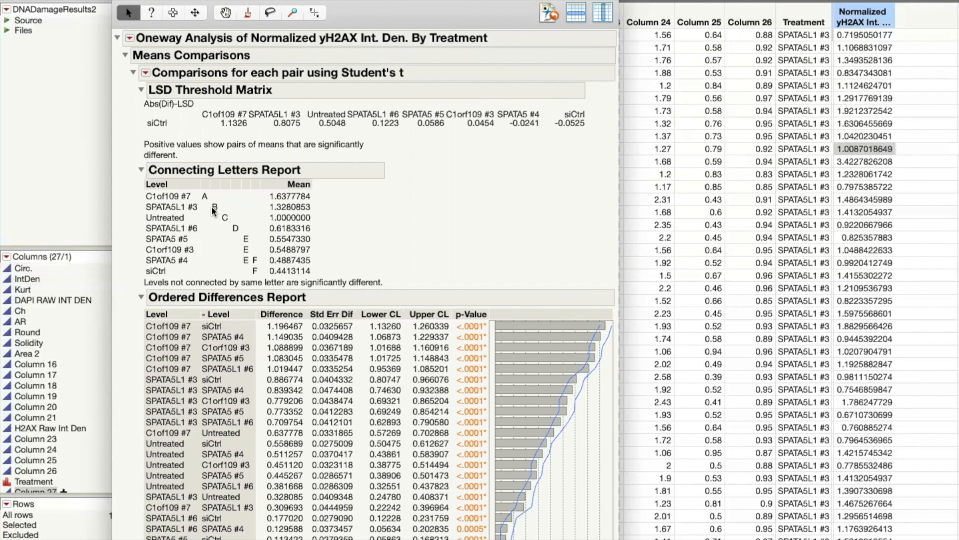
scroll(259, 250, "up", 5)
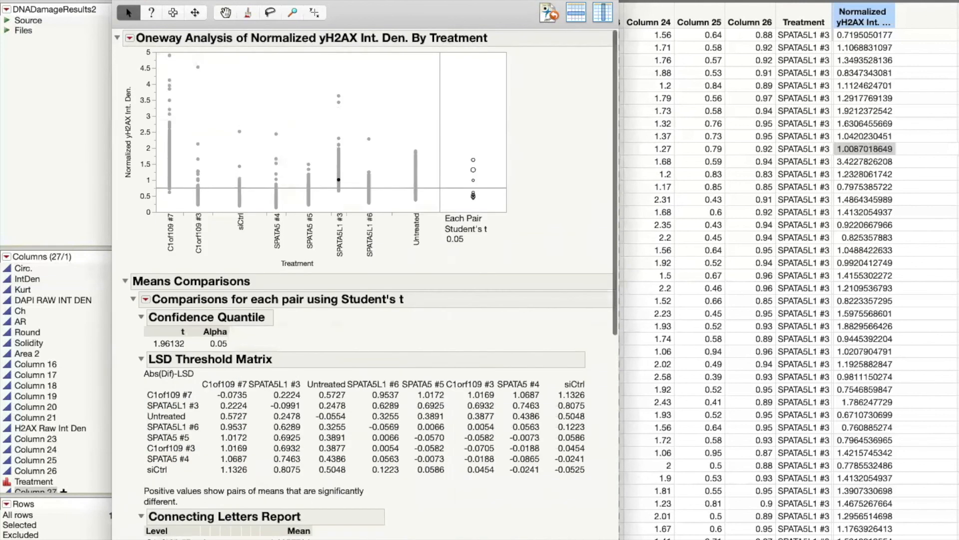
left_click(123, 1)
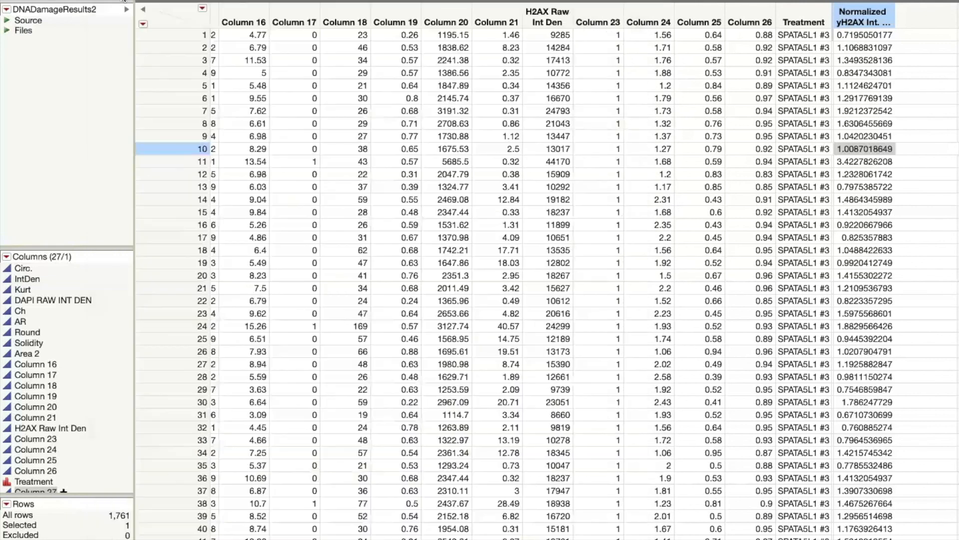
Plot Normalized yH2AX Int. Den. against Treatment as points in Graph Builder, and close the graph.
left_click(628, 109)
left_click(337, 0)
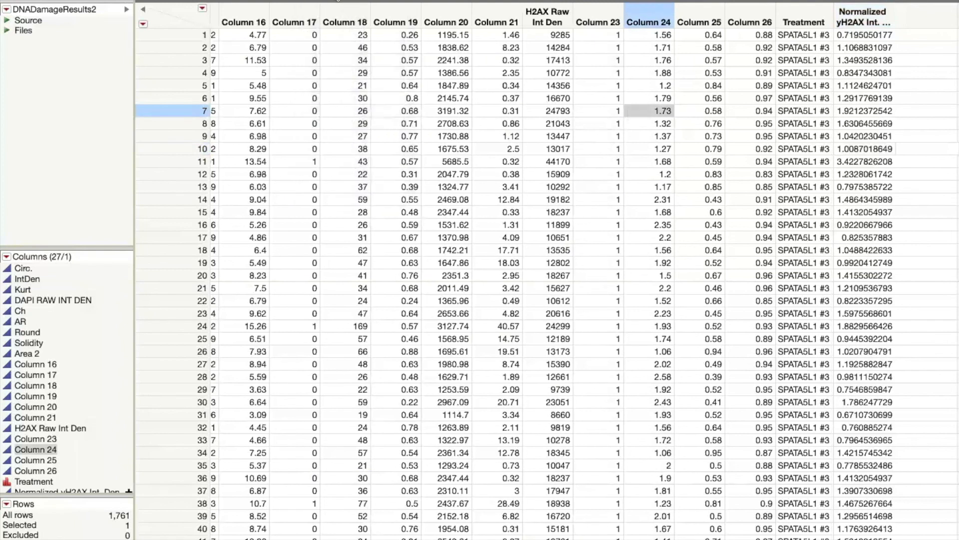
scroll(217, 333, "down", 5)
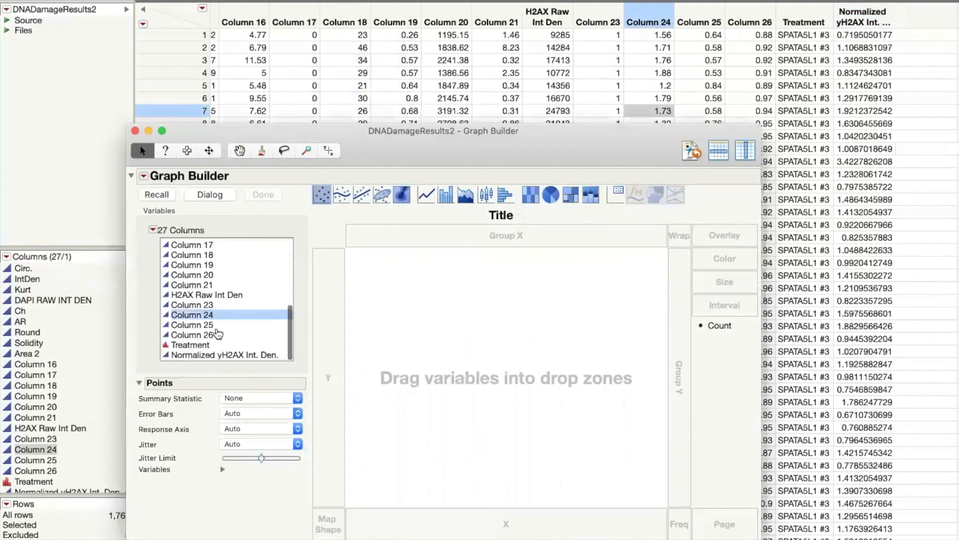
left_click_drag(209, 355, 493, 521)
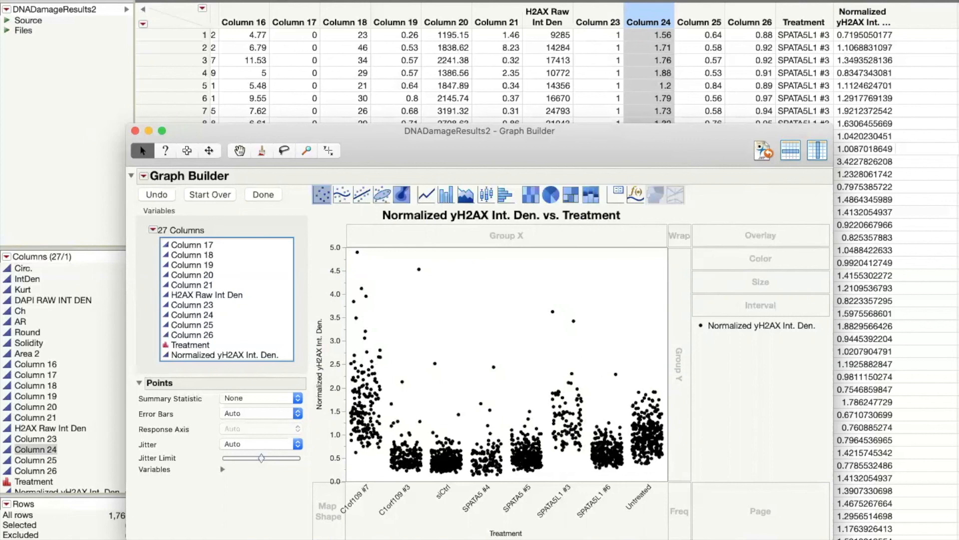
left_click(135, 131)
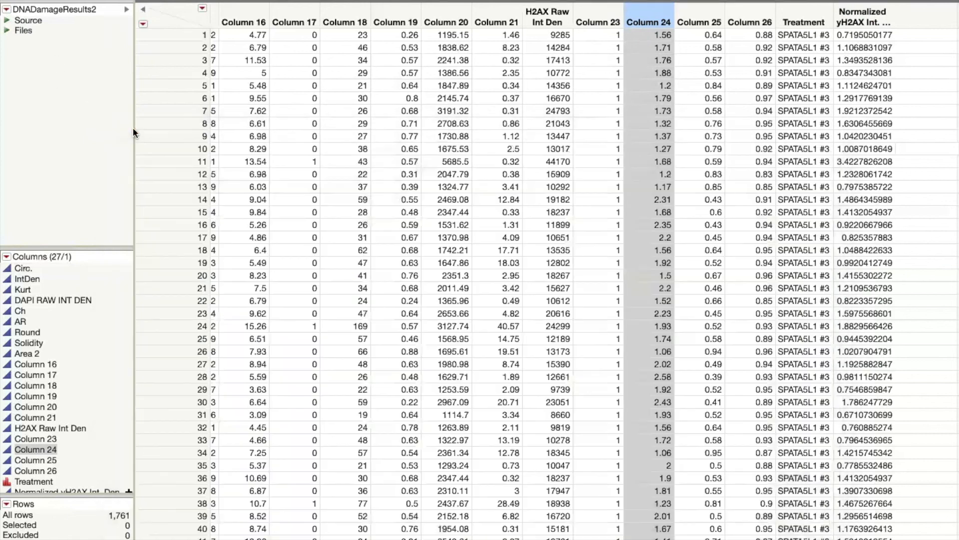